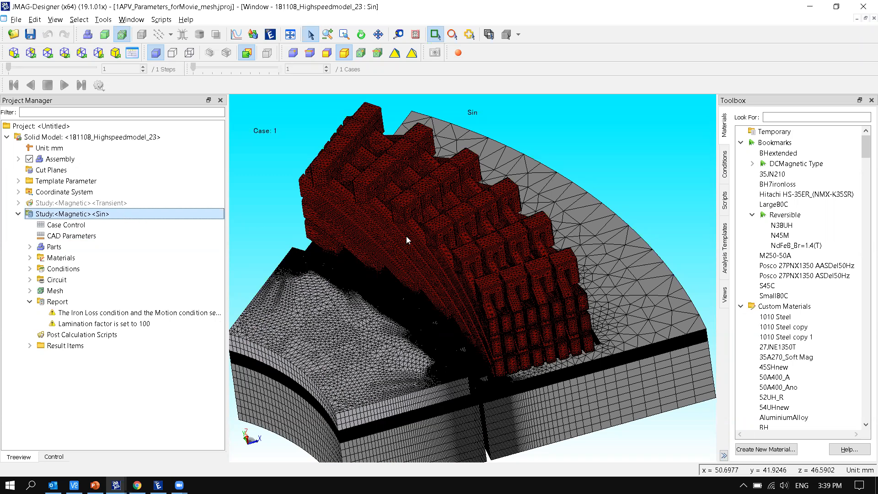
scroll(485, 267, up, 3)
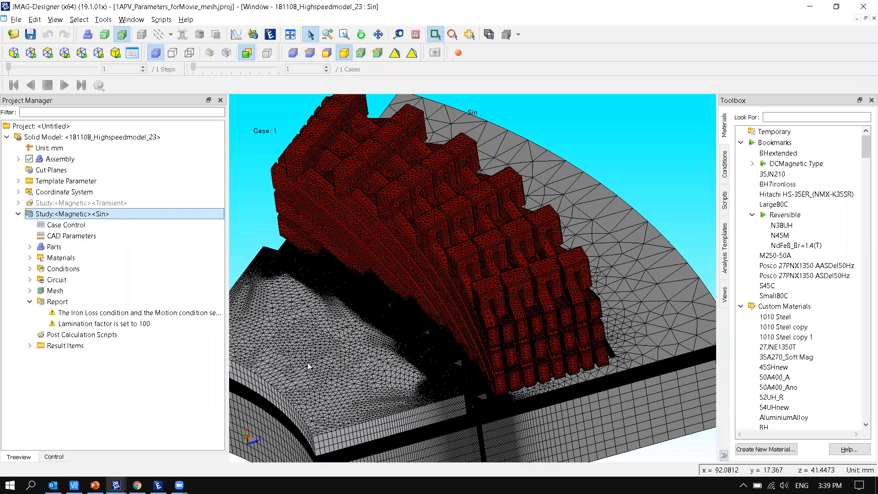
scroll(304, 346, up, 5)
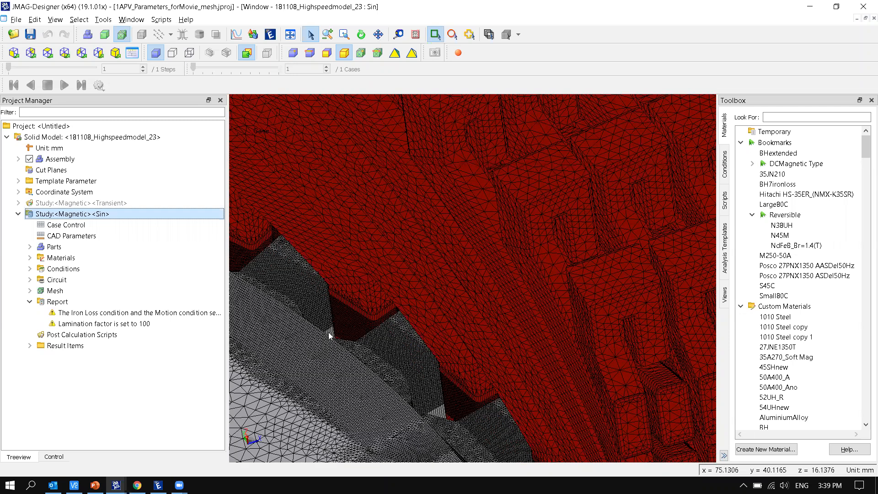
scroll(335, 327, down, 1)
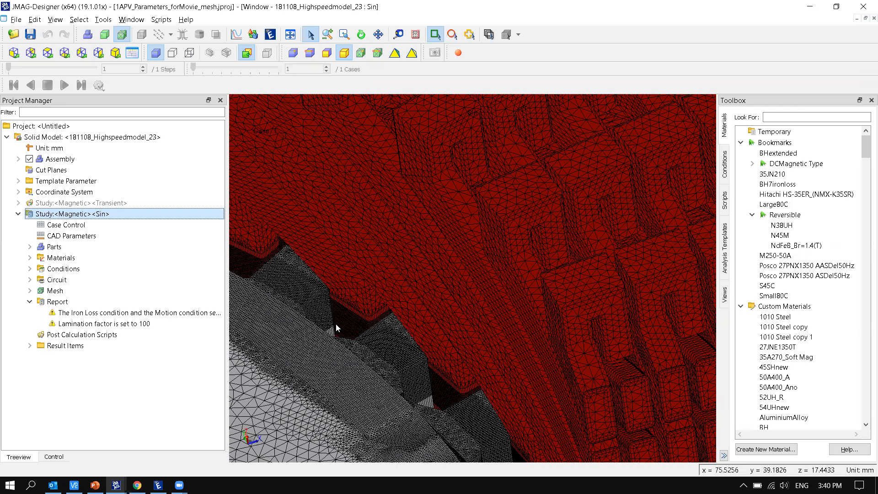
scroll(336, 324, down, 4)
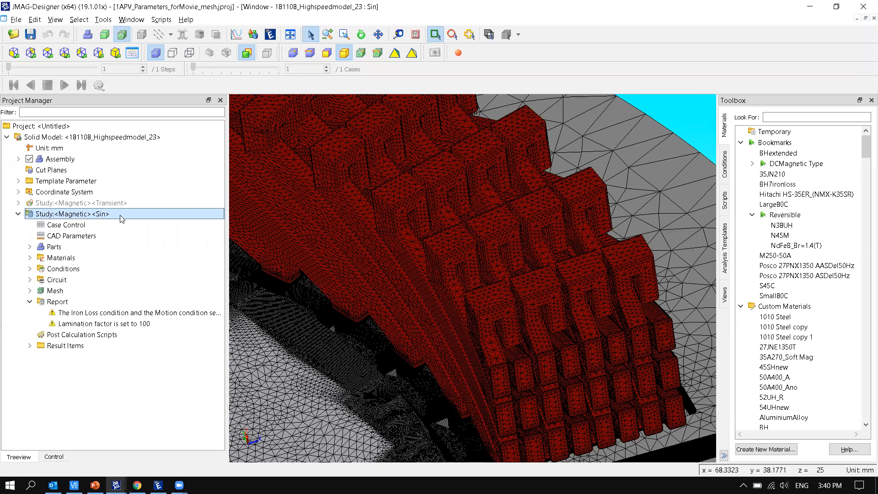
Open the Sin study's Analysis Parameter View full-size and hide the material and study property parameters.
right_click(122, 219)
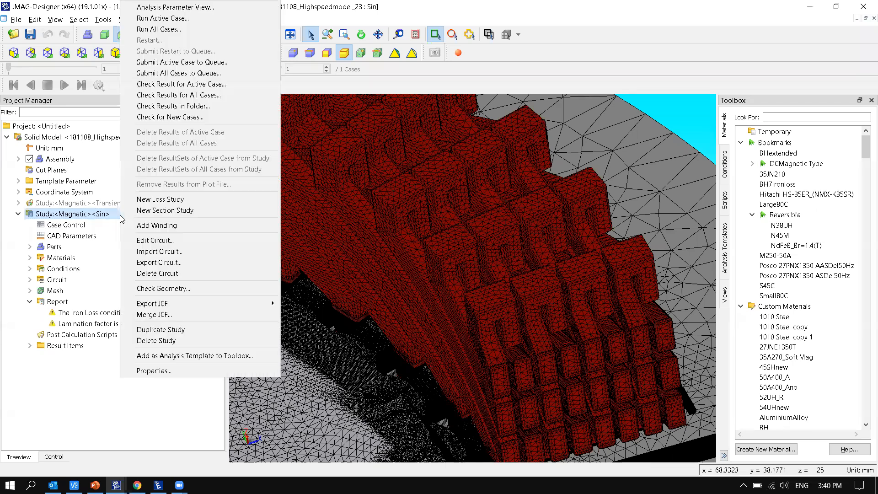
click(171, 6)
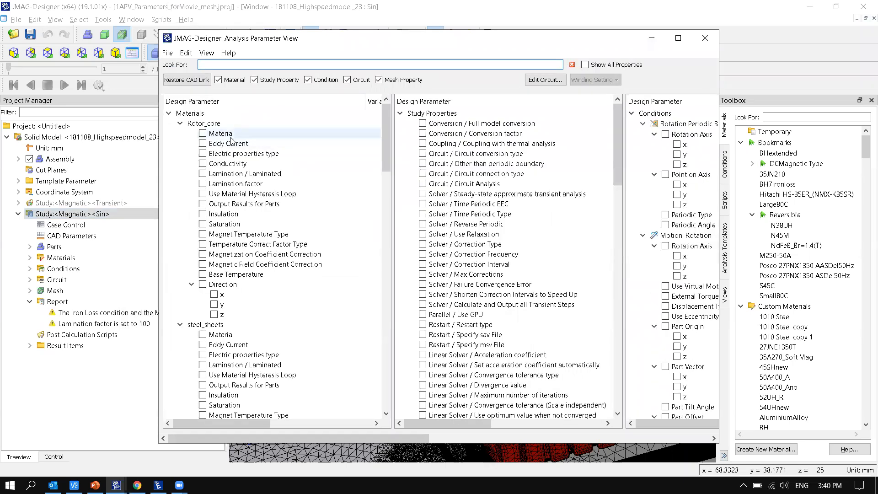
click(219, 80)
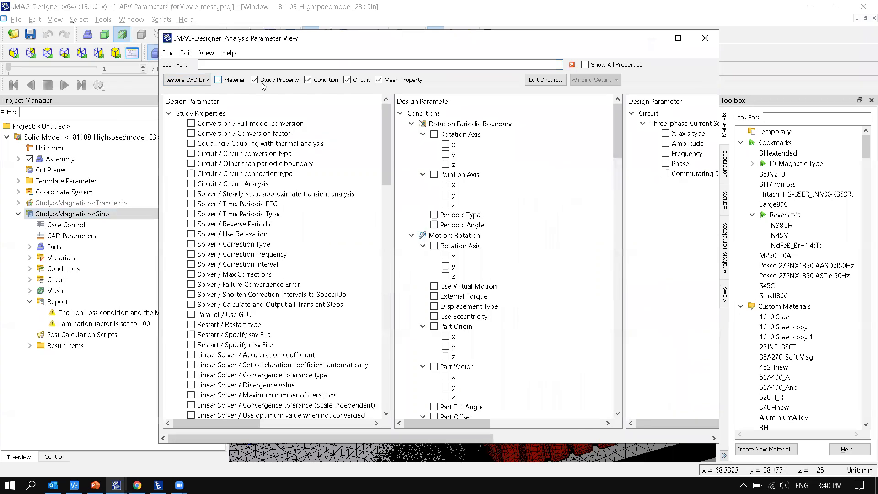
click(254, 80)
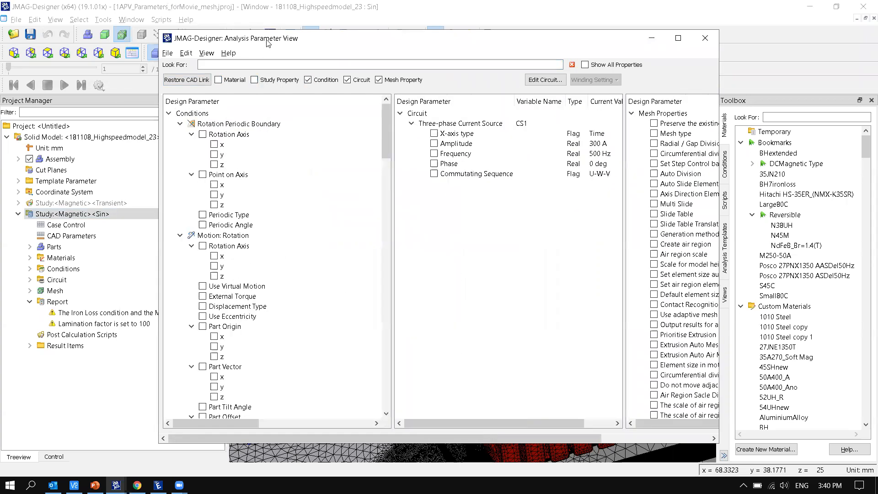
double_click(267, 39)
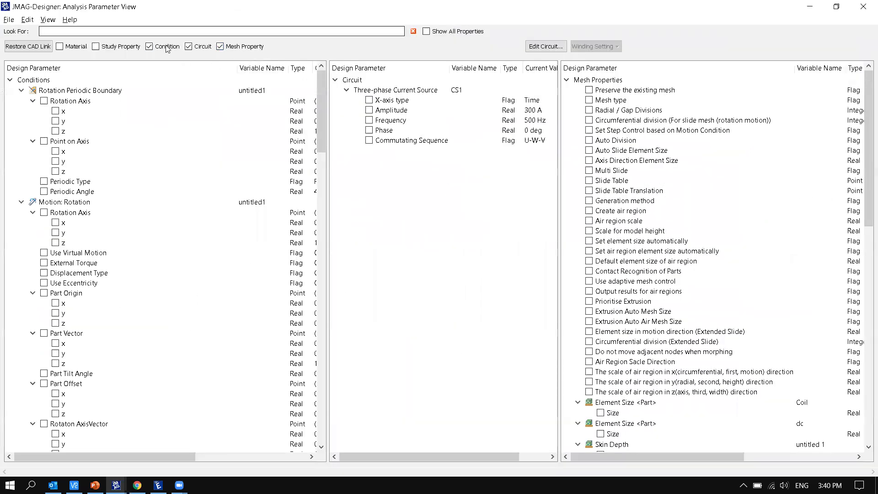
Filter the analysis parameters by "speed" and set the rotor iron loss calculation's rotation speed to 10000 r/min.
text(speed)
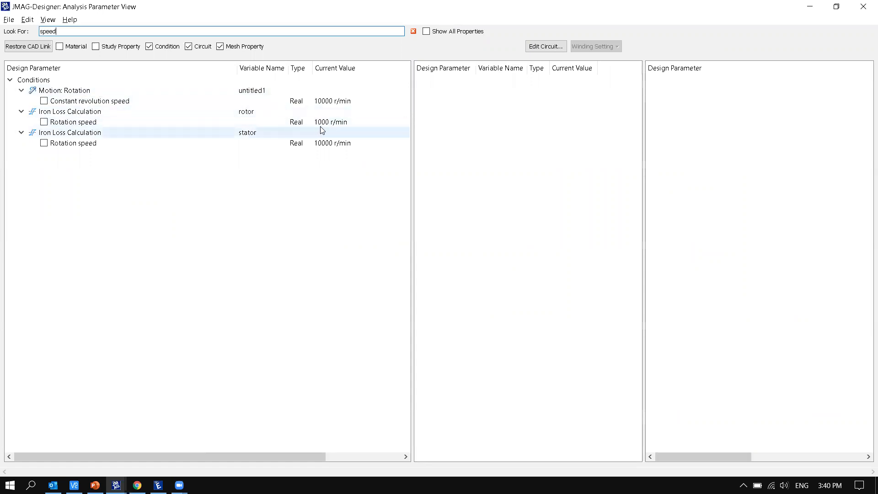
double_click(340, 122)
click(340, 122)
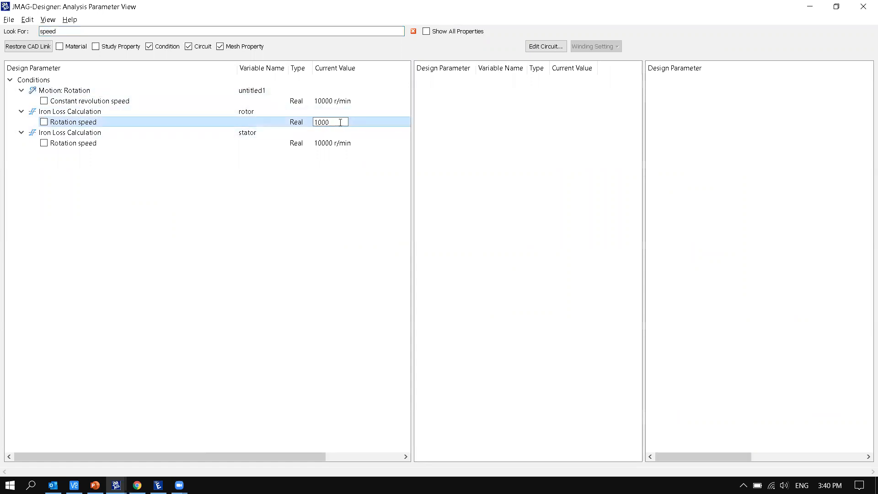
text(0)
key(Return)
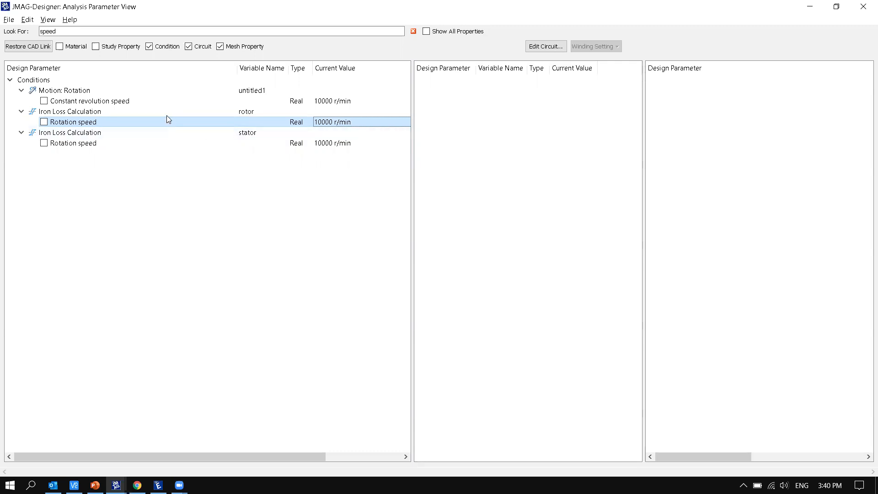
Filter the analysis parameters by "freq" to review the frequency settings.
double_click(52, 33)
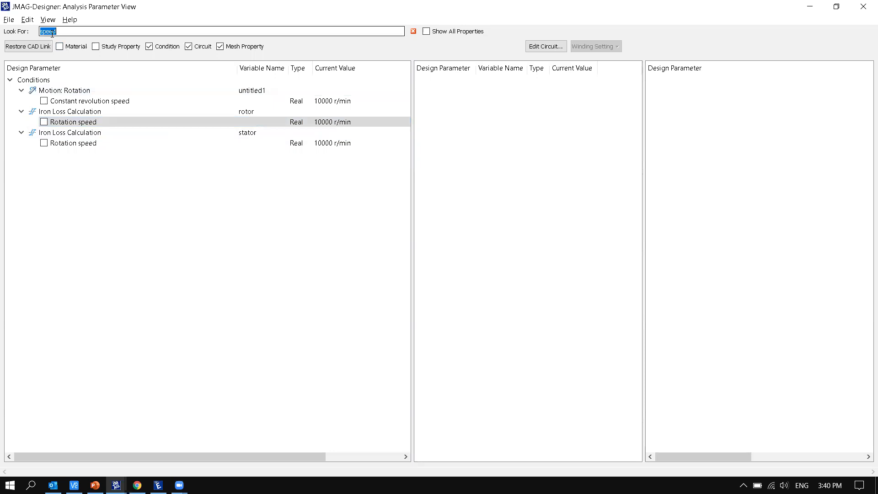
text(freq)
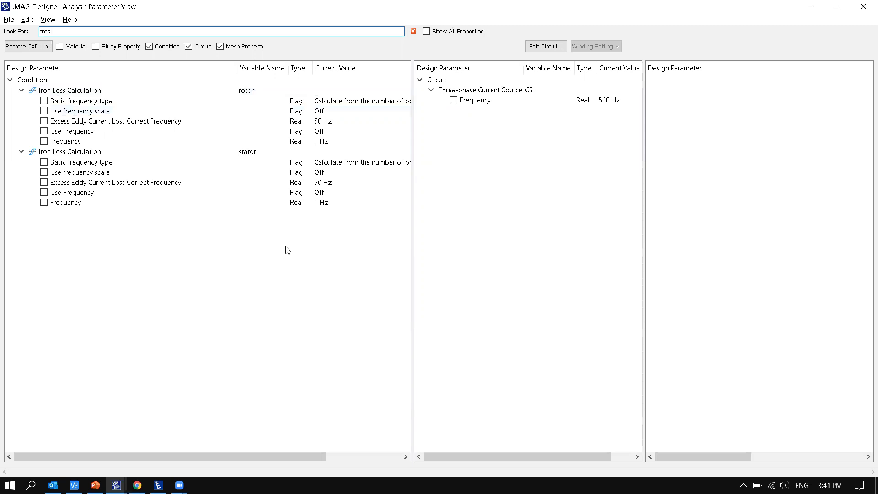
Switch to the EfficiencyMapDiff project and open the Analysis Parameter View of its 2D model.
mouse_move(116, 484)
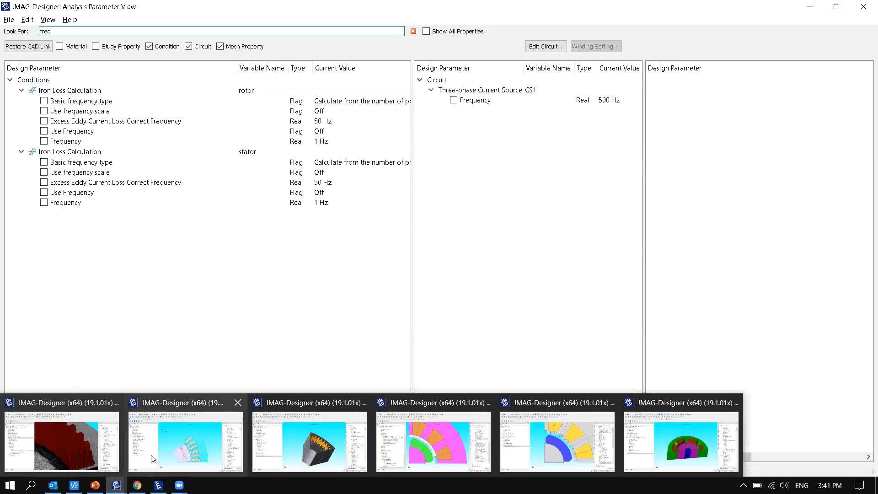
click(158, 455)
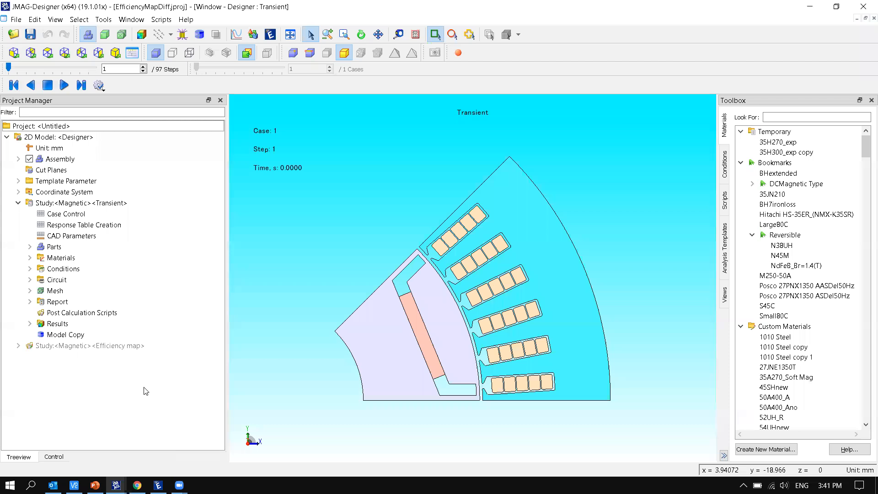
right_click(89, 139)
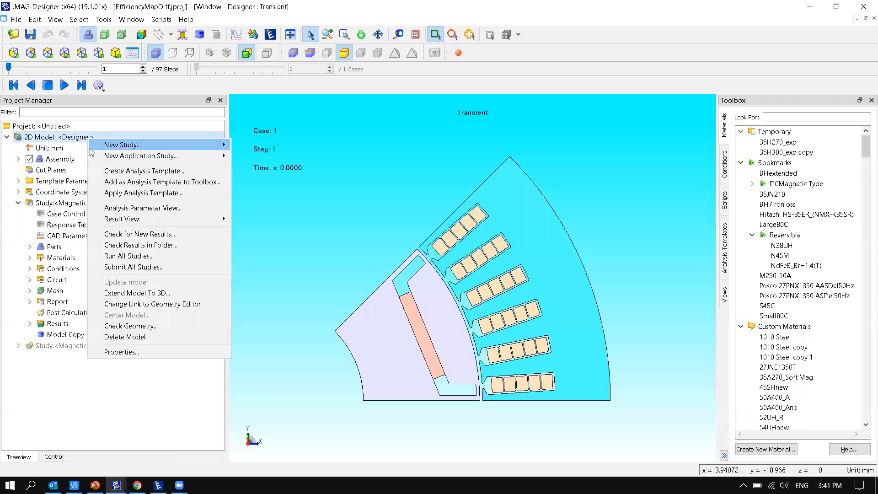
click(123, 209)
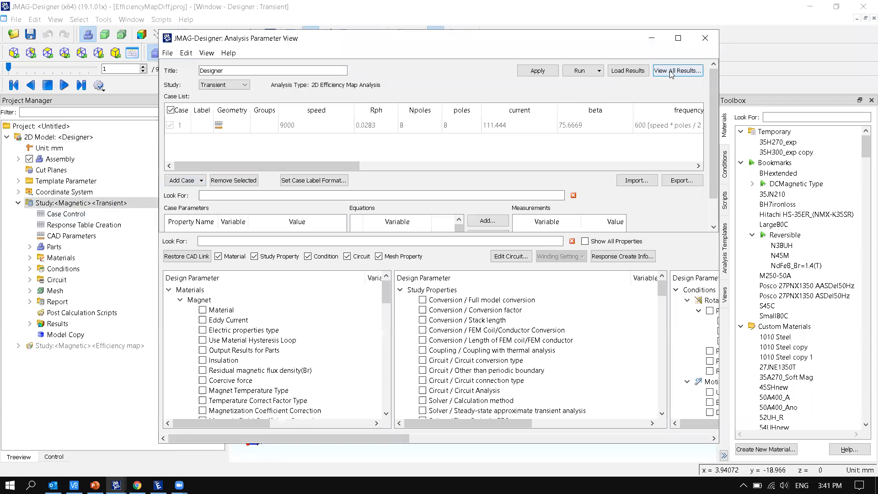
Open the All Cases Result View full-size and show the Efficiency map study's results, followed by those of all studies.
click(671, 72)
click(677, 39)
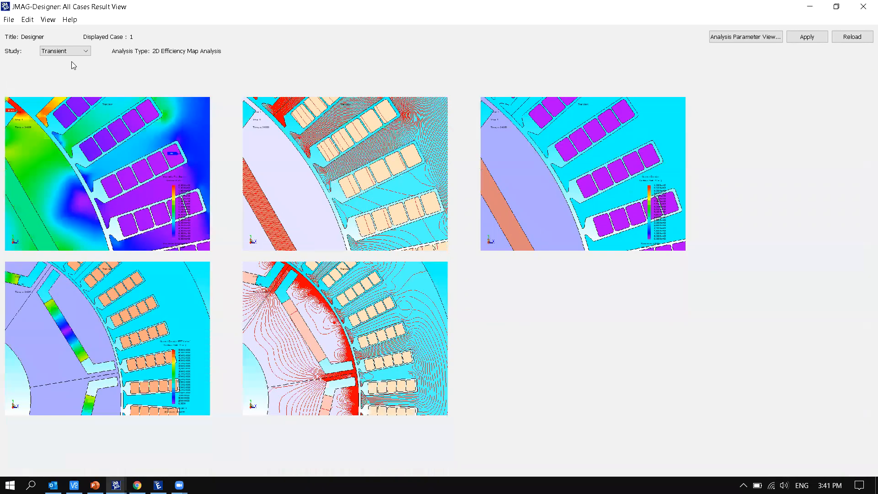
click(68, 51)
click(70, 75)
click(79, 51)
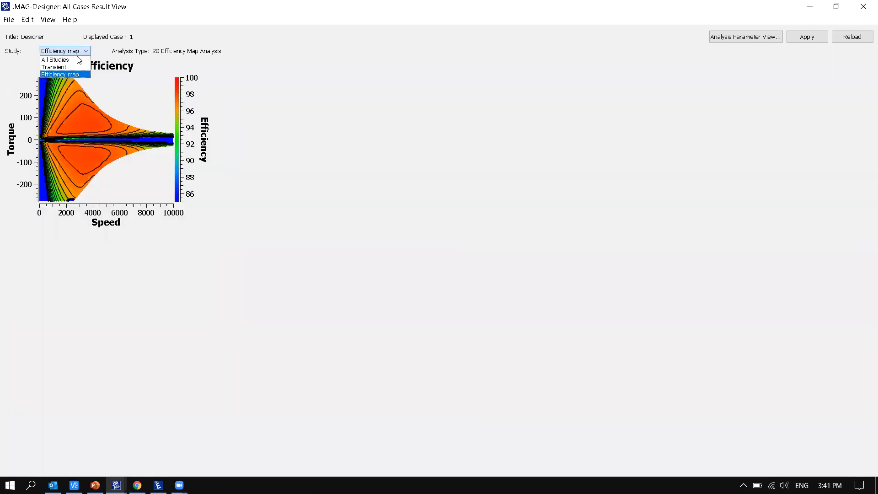
click(79, 60)
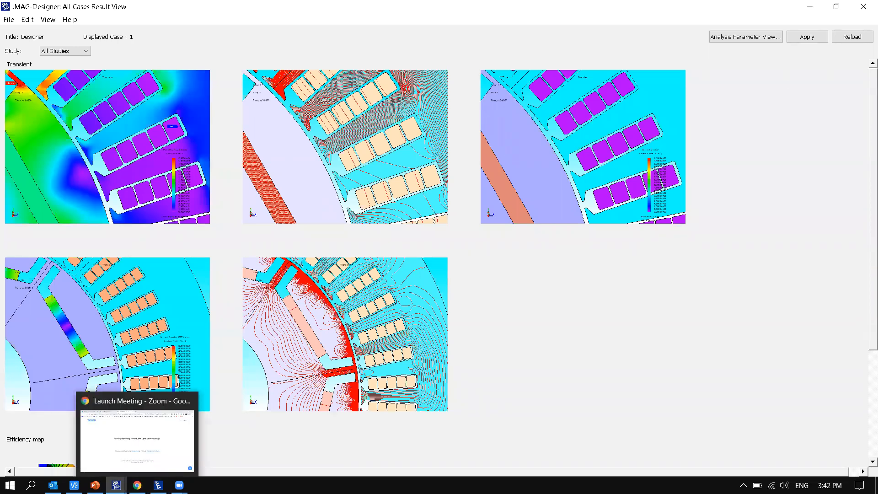
Switch to the CoilTemplate project and restore the CAD link of the DemoWinding solid model.
click(115, 485)
click(313, 440)
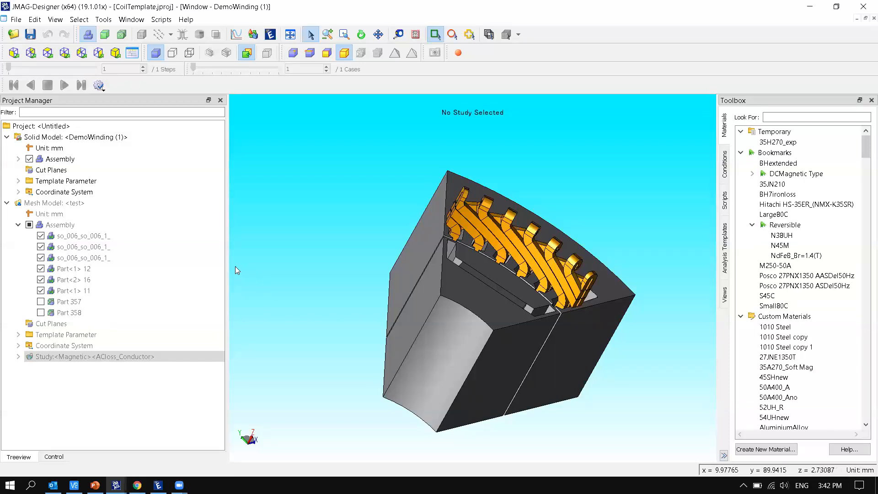
click(197, 257)
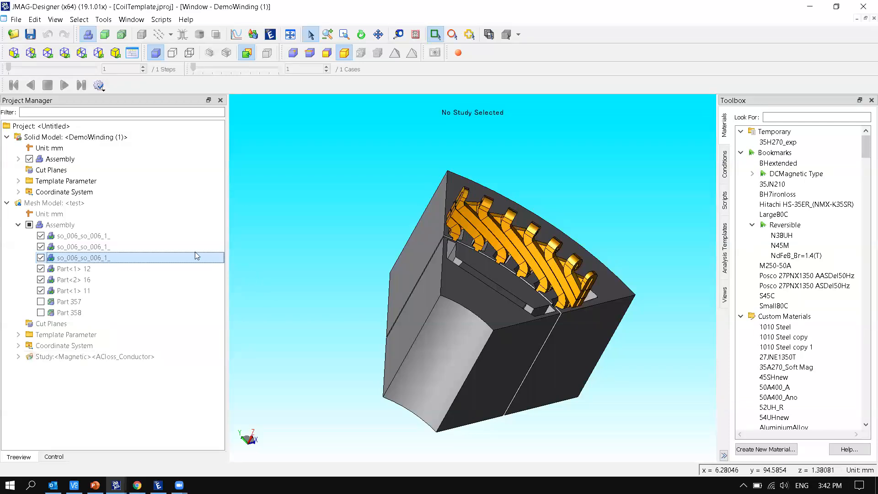
right_click(108, 142)
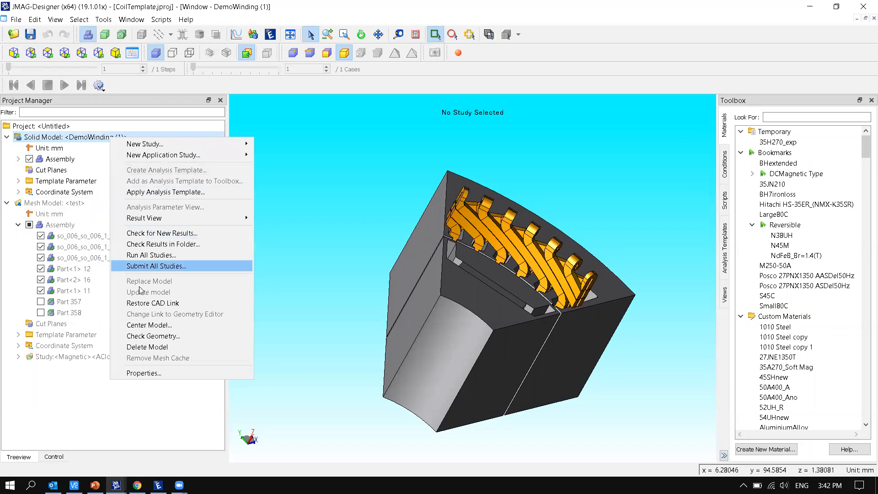
click(142, 303)
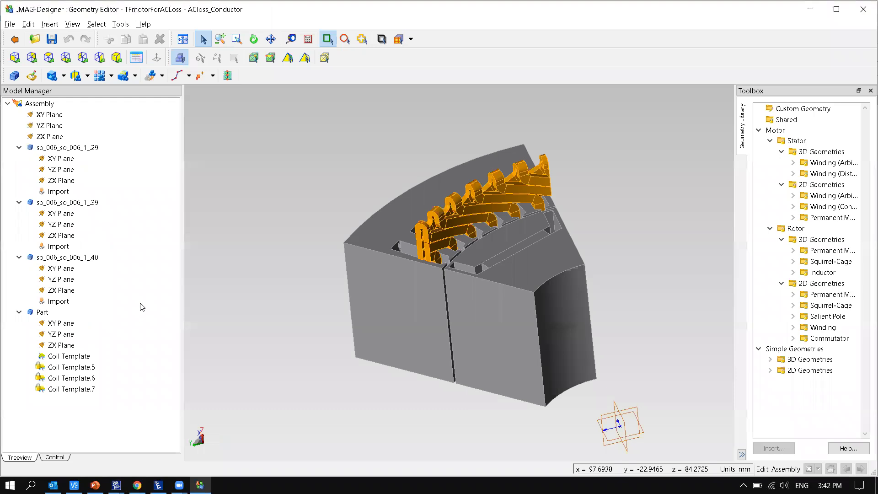
Open the part's first Coil Template for editing and enable the conflict check between coils.
middle_drag(479, 275, 451, 336)
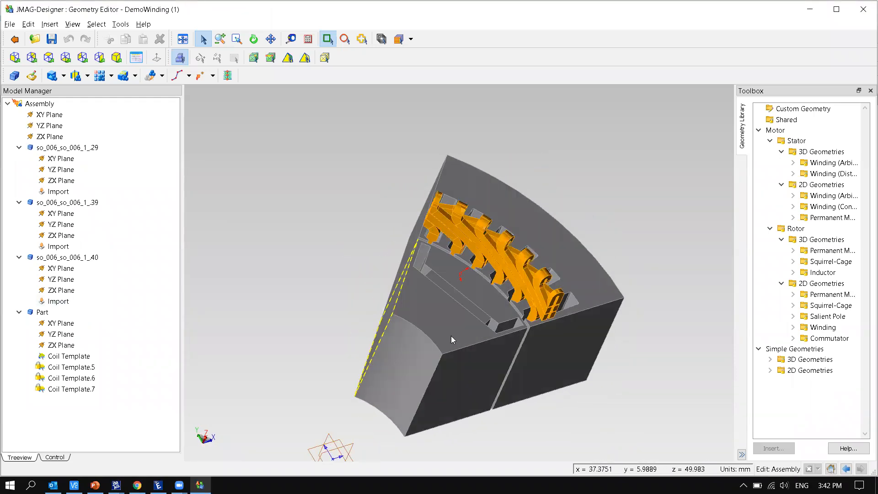
scroll(533, 274, up, 3)
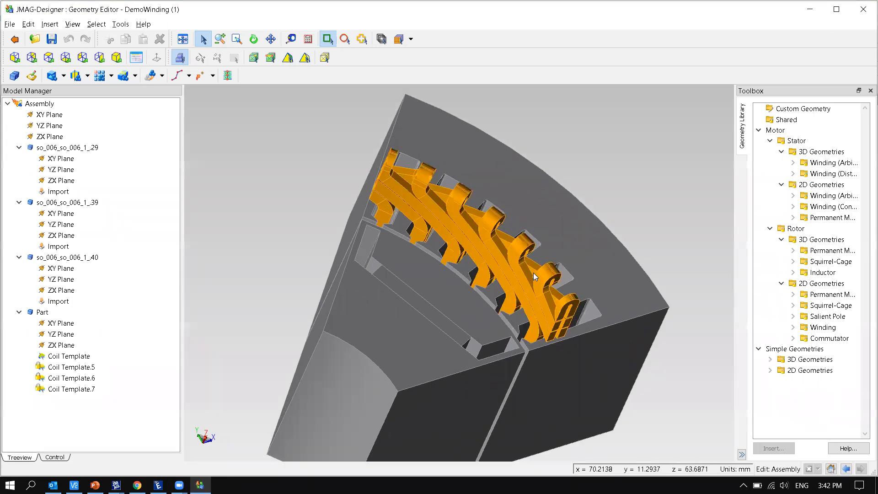
click(86, 357)
right_click(89, 359)
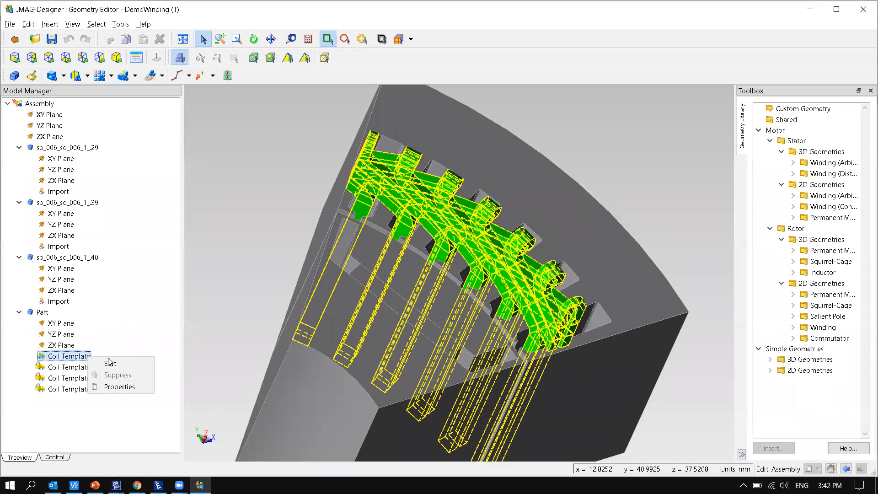
click(111, 360)
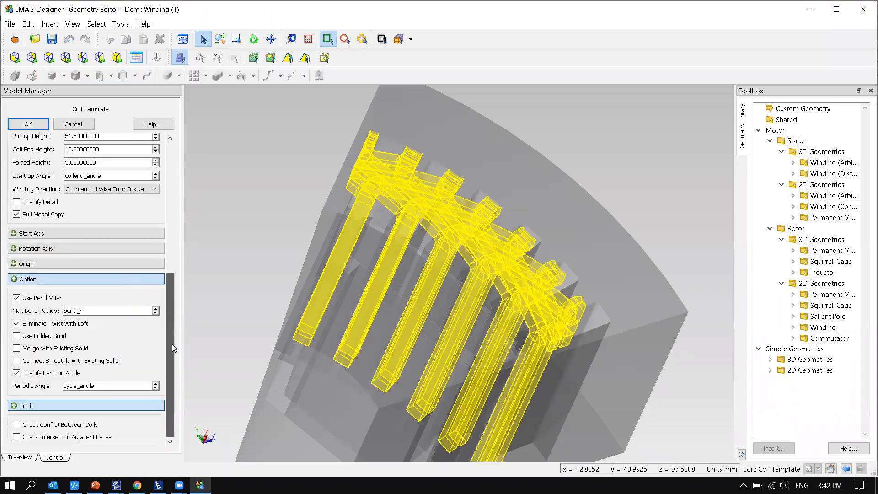
click(16, 425)
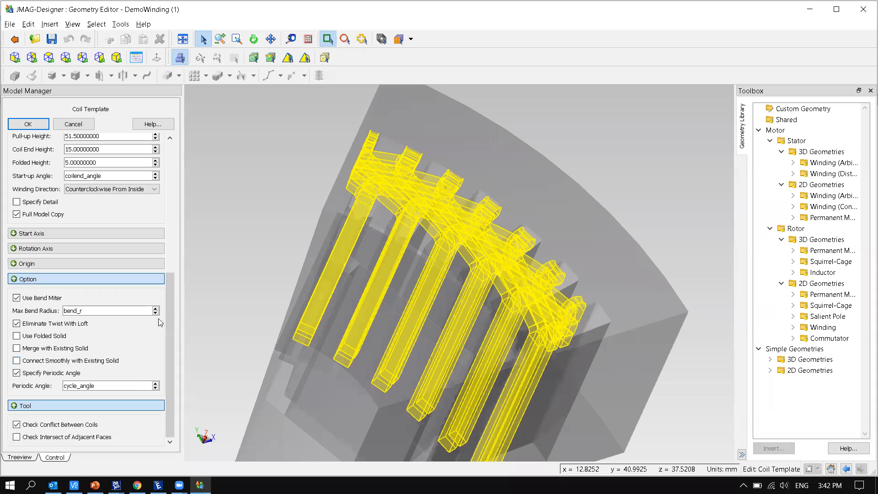
Set the coil template's coil end height to 11 mm and its folded height to 0 mm.
drag(169, 310, 178, 250)
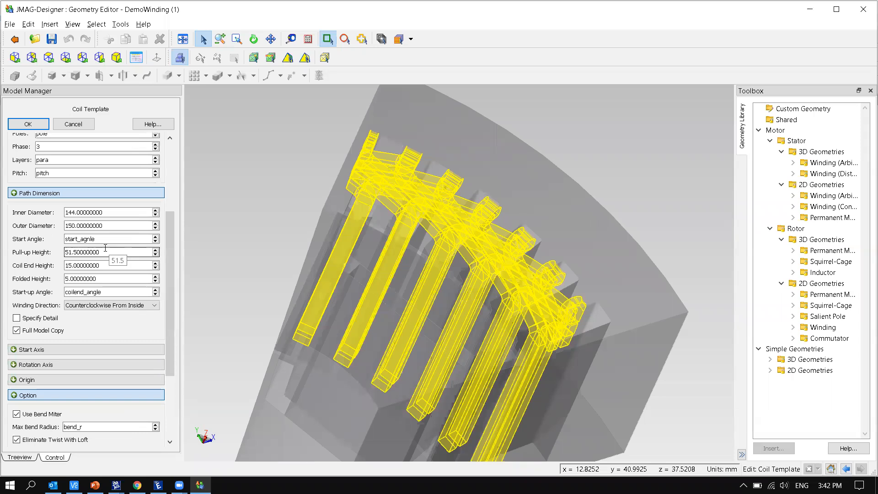
click(72, 266)
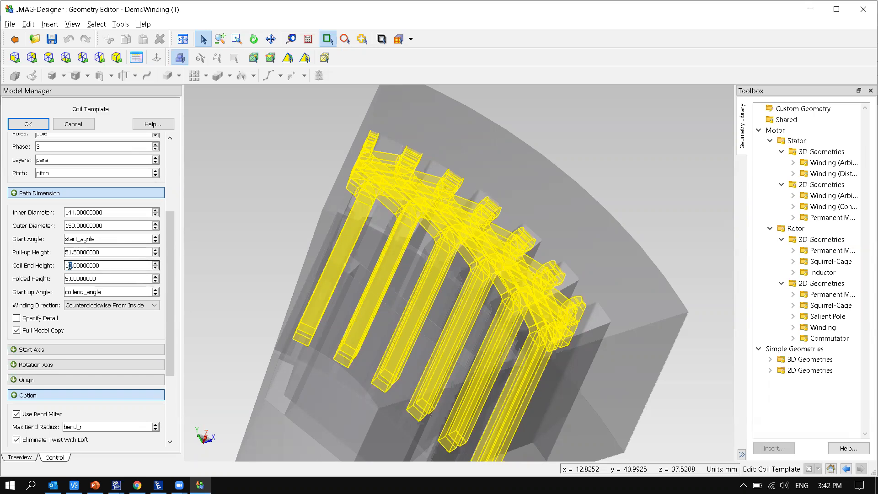
key(Return)
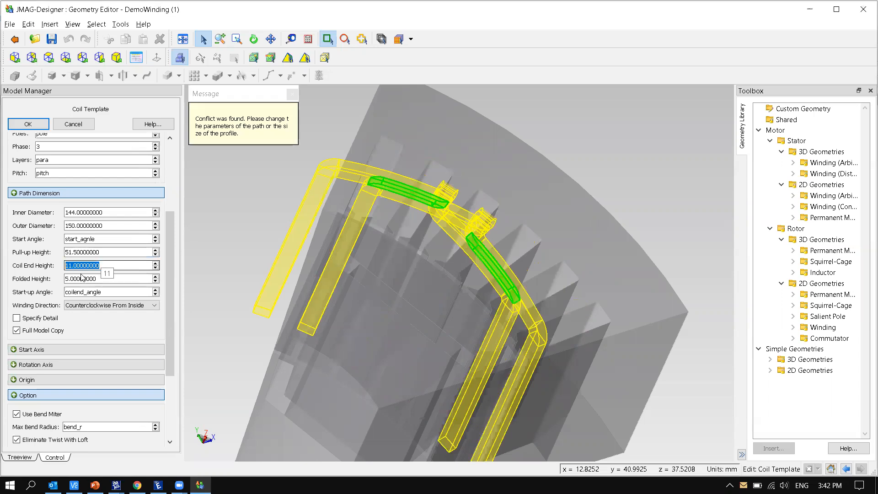
click(66, 278)
drag(67, 278, 69, 278)
key(Return)
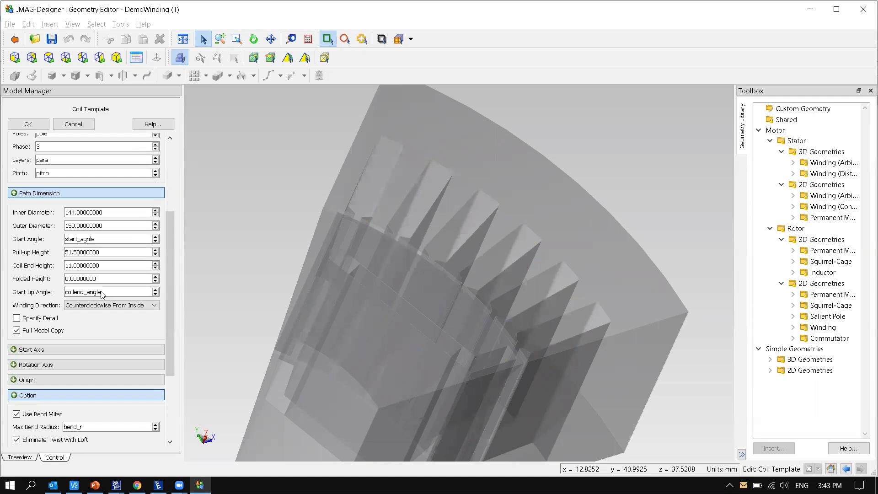
double_click(101, 277)
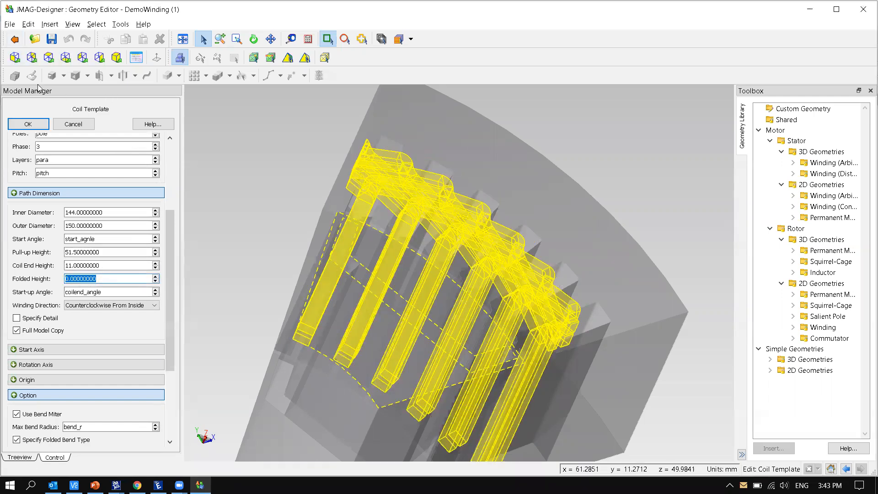
Set the coil template's outer diameter to 148.4 mm while looking at the coils from the front.
click(15, 59)
scroll(468, 332, up, 5)
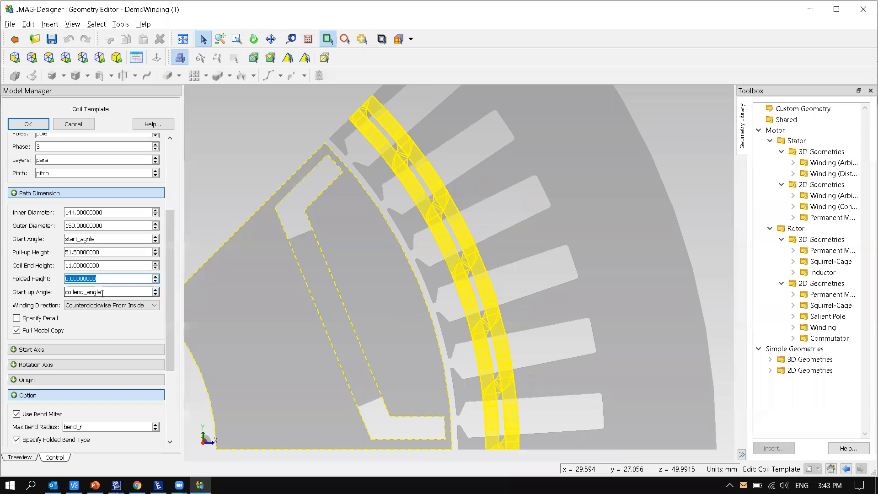
drag(103, 226, 45, 225)
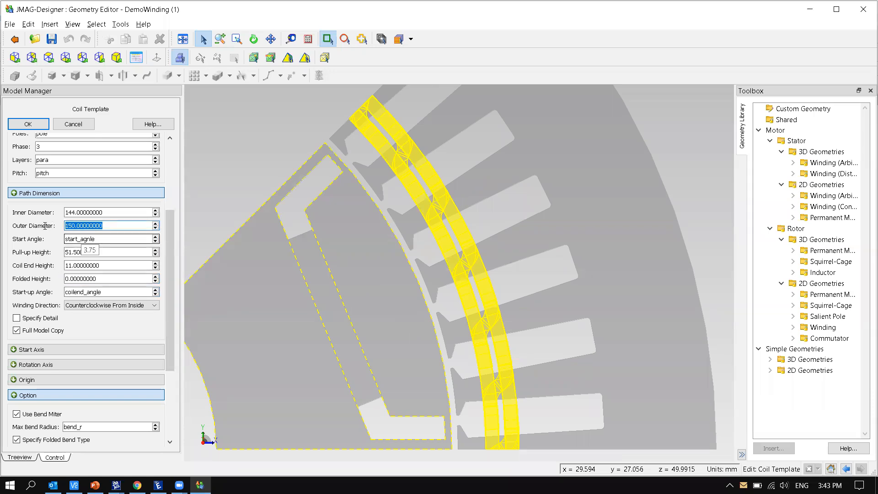
text(148.4)
key(Return)
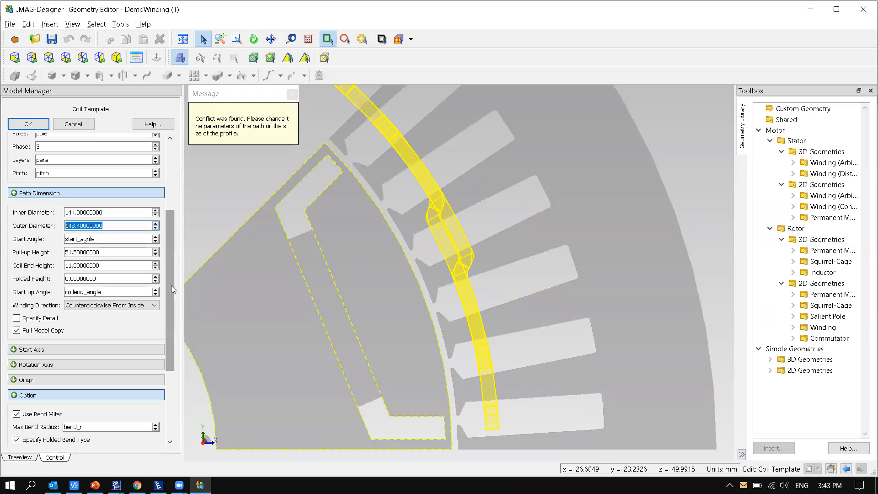
Enable a specified folded angle for the coil template and set it to 20 degrees.
scroll(171, 286, down, 5)
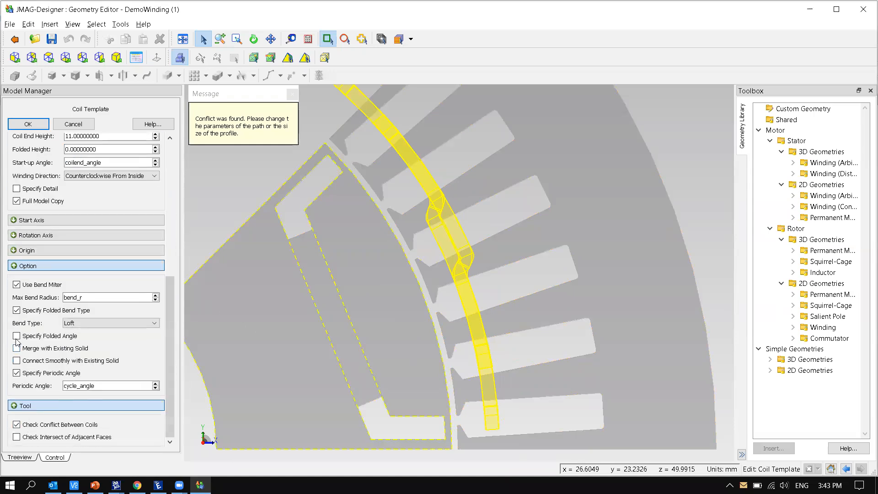
click(17, 337)
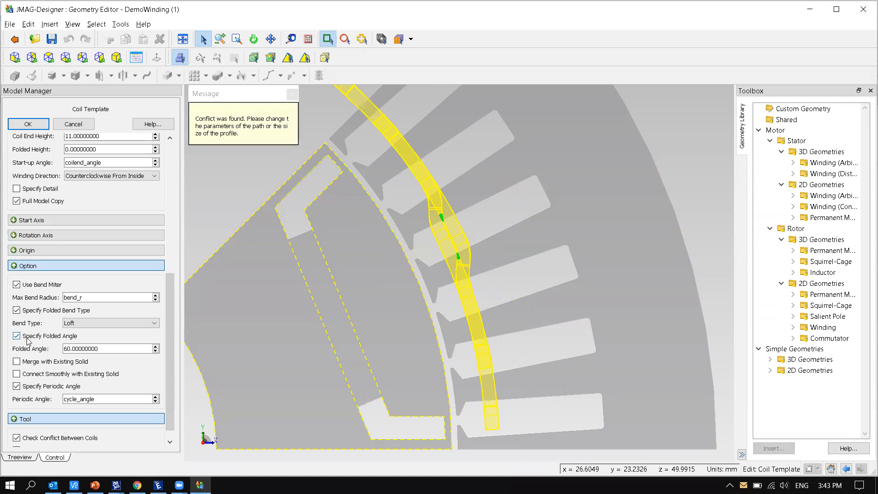
drag(67, 349, 63, 350)
key(Return)
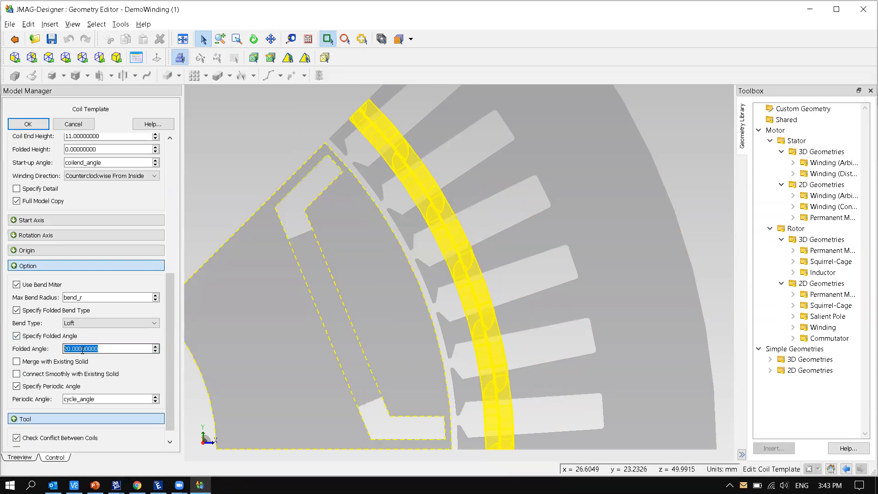
Examine the previewed coil ends from the front and up close for clearance between neighbouring coils.
middle_drag(530, 363, 459, 294)
click(15, 57)
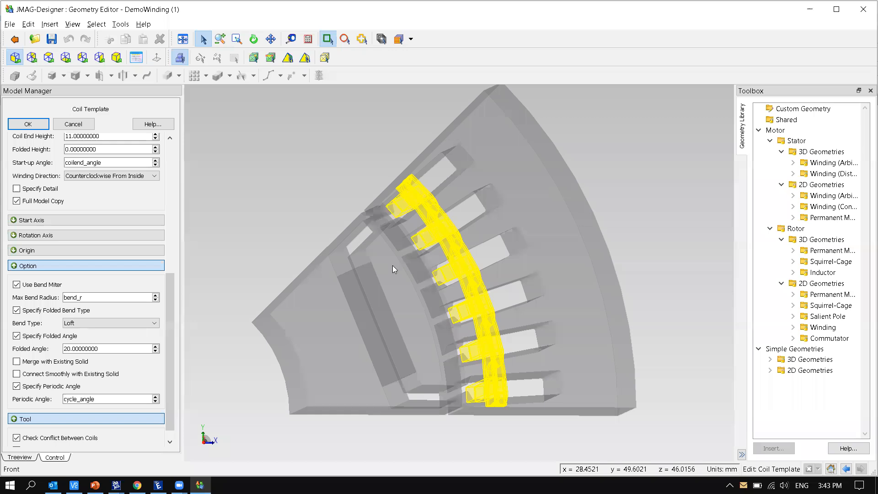
scroll(496, 333, up, 1)
scroll(493, 316, up, 1)
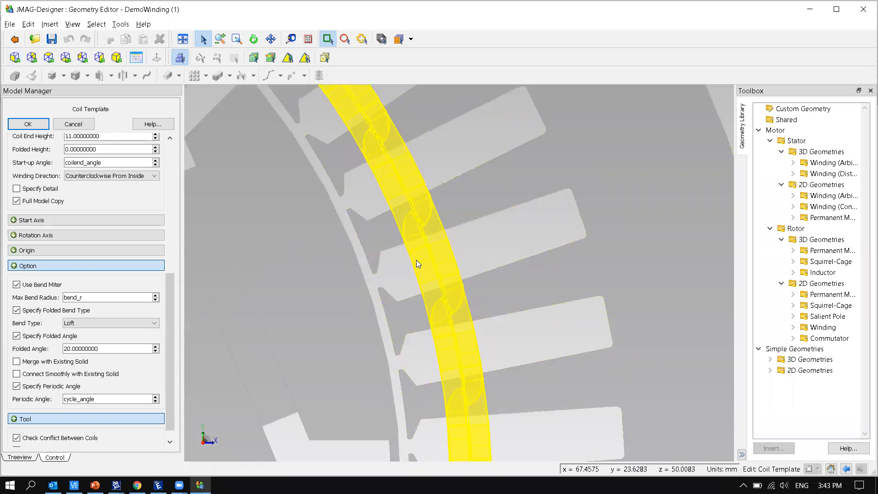
scroll(417, 259, up, 1)
scroll(427, 270, down, 1)
scroll(444, 289, down, 1)
scroll(480, 333, down, 2)
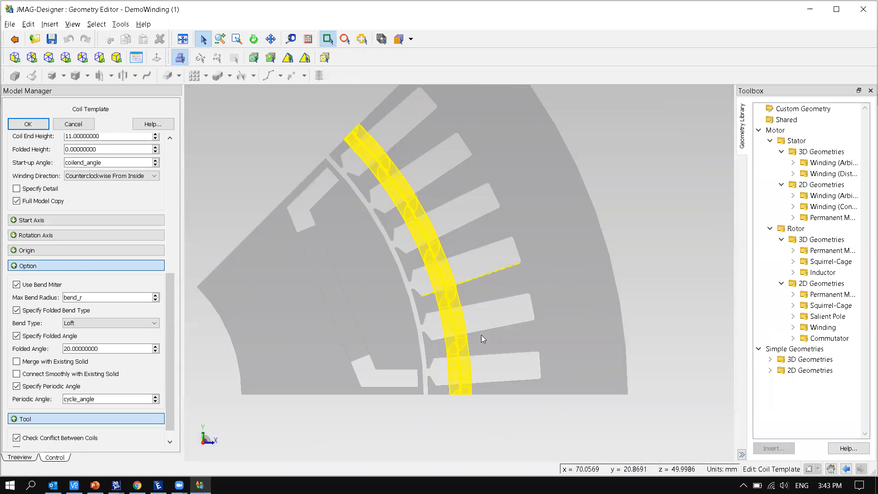
middle_drag(487, 317, 526, 315)
Accept the edited coil template and inspect the generated coil ends from the side.
click(28, 124)
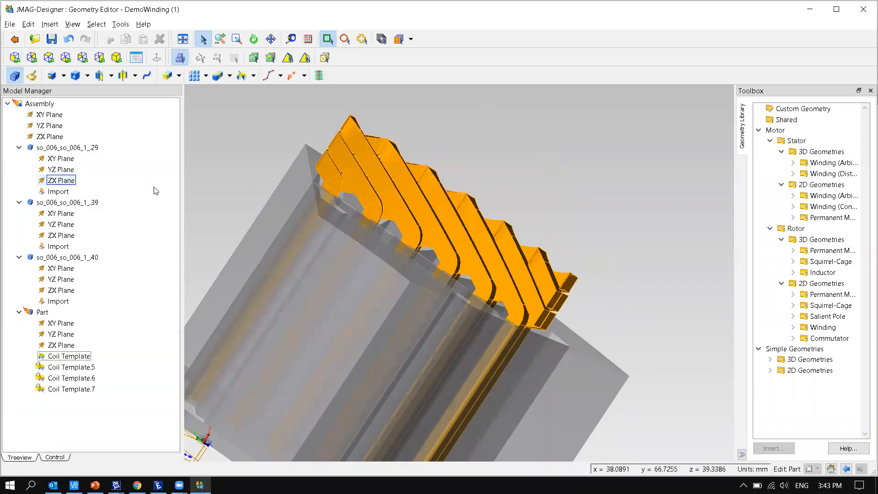
click(153, 204)
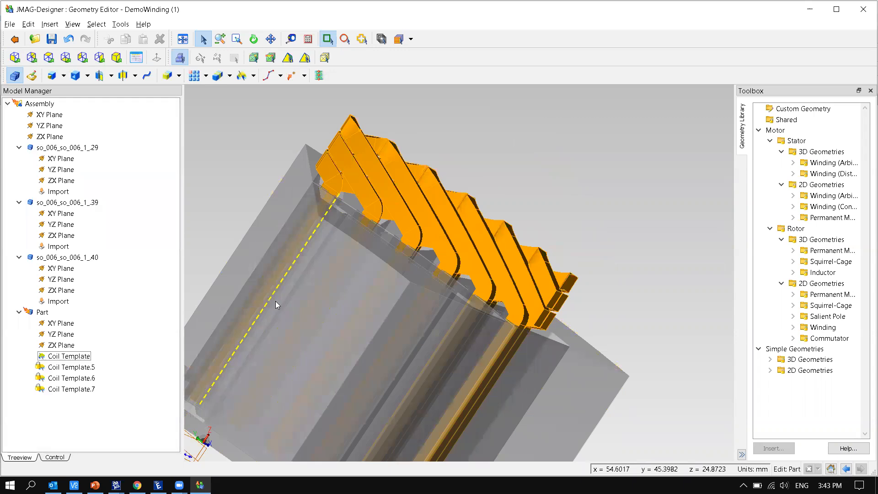
middle_drag(419, 292, 449, 348)
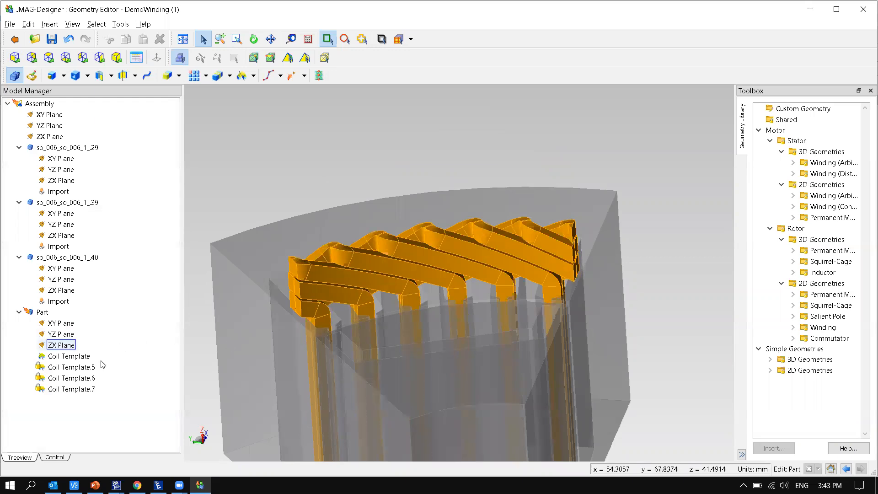
Unsuppress Coil Template.5, Coil Template.6 and Coil Template.7 to complete the winding layers.
click(71, 367)
right_click(84, 368)
click(108, 387)
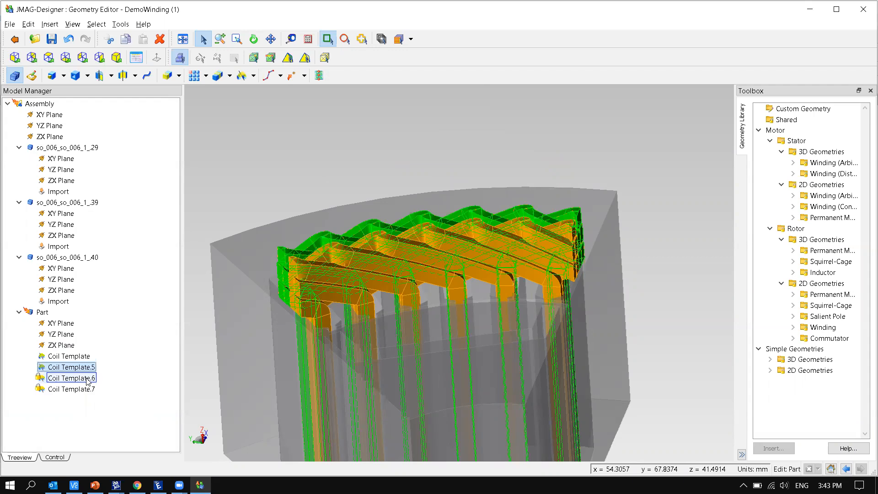
right_click(88, 381)
click(101, 396)
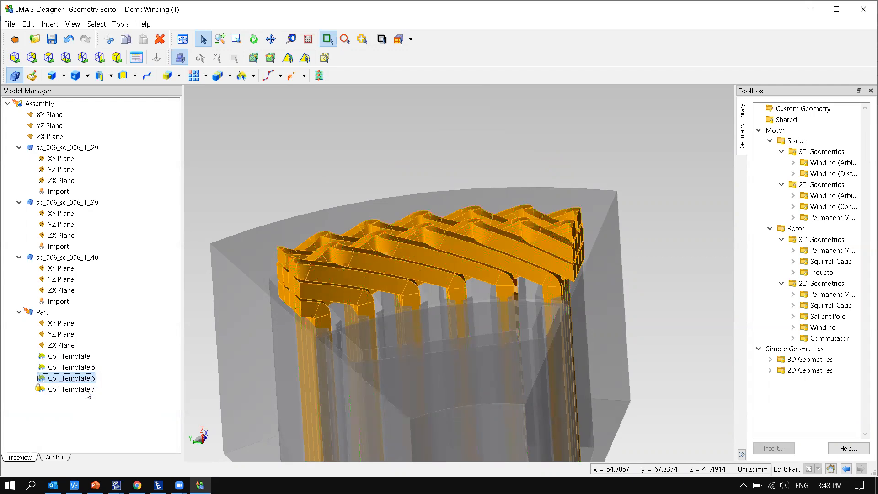
right_click(89, 393)
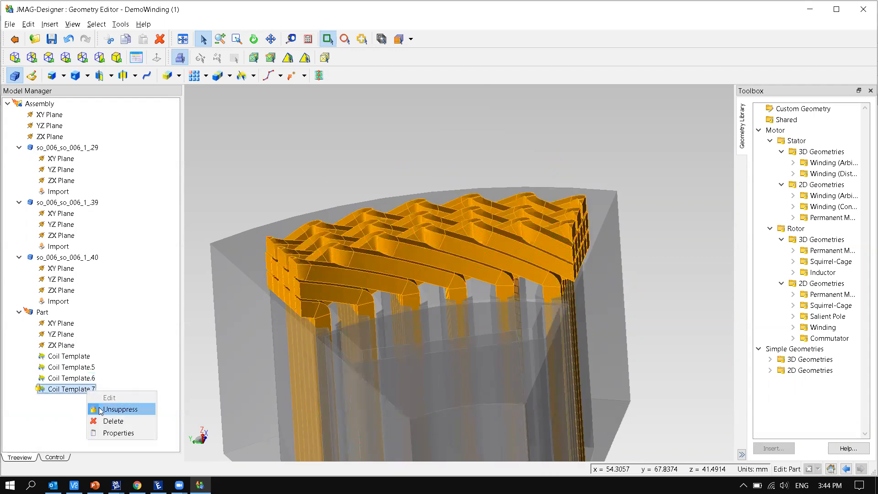
click(101, 410)
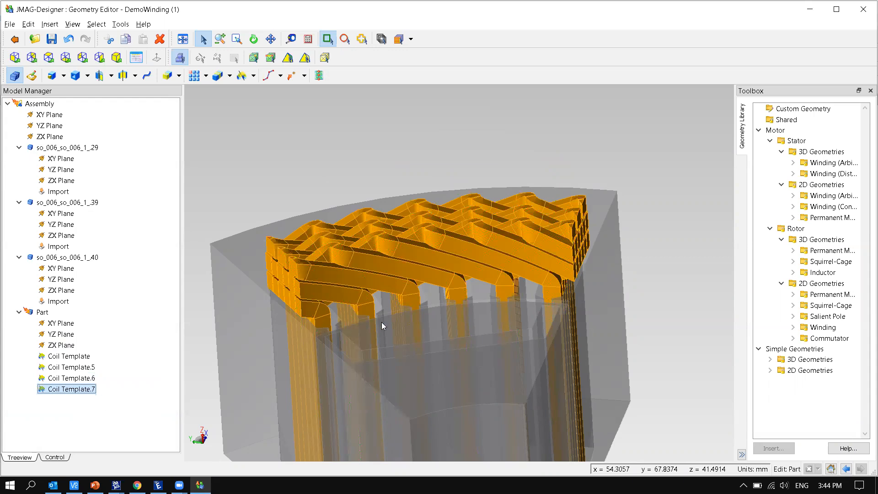
middle_drag(381, 284, 217, 159)
click(217, 159)
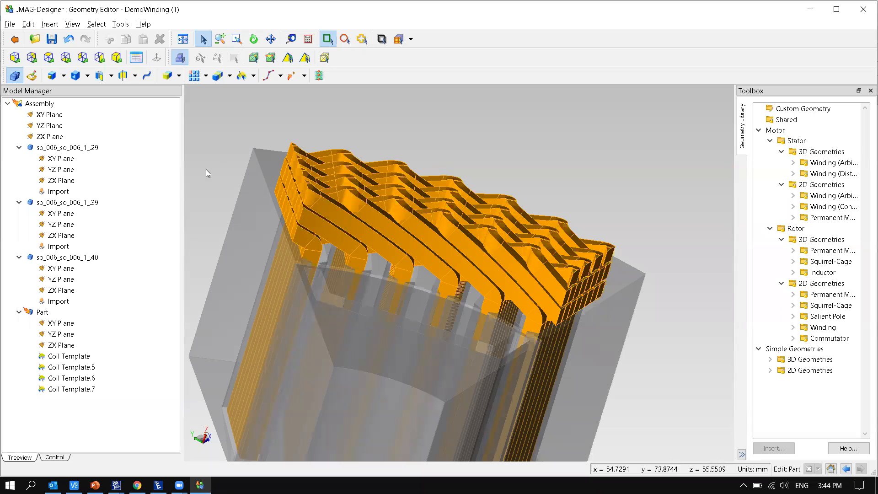
Switch to the CoilTemplate project in JMAG-Designer and display the ACloss_Conductor study's current density contour at step 2.
mouse_move(181, 484)
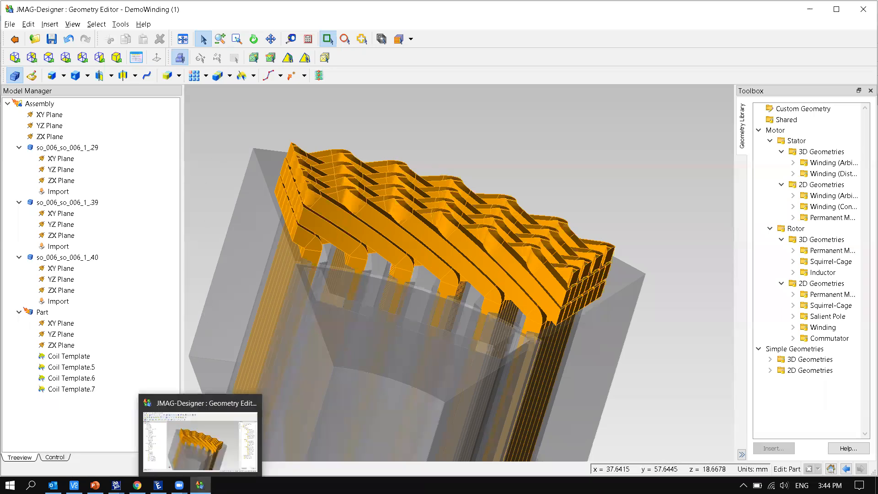
mouse_move(116, 484)
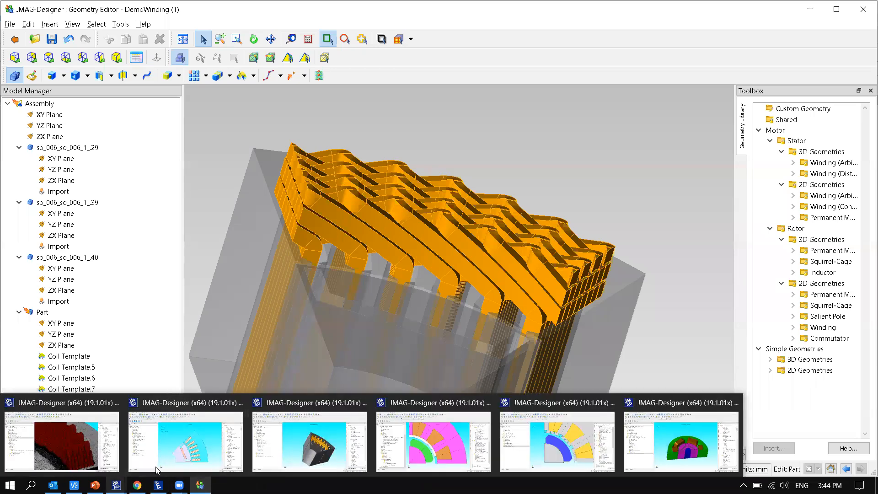
click(300, 451)
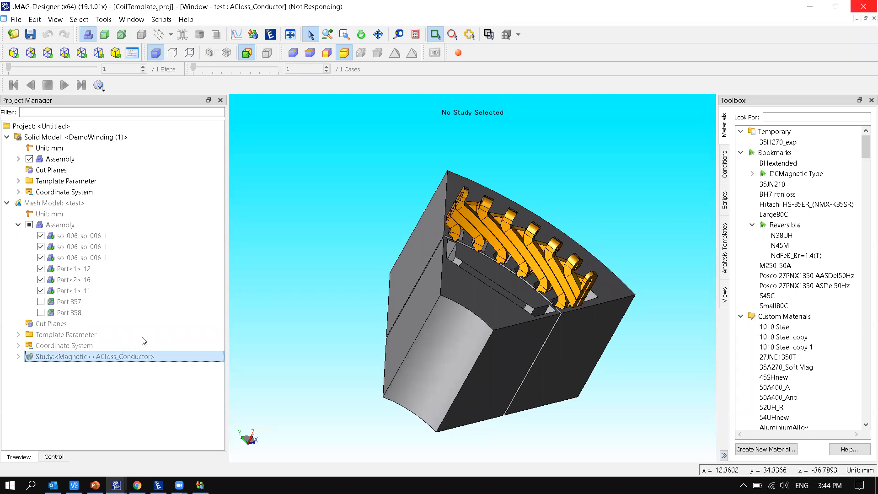
click(142, 35)
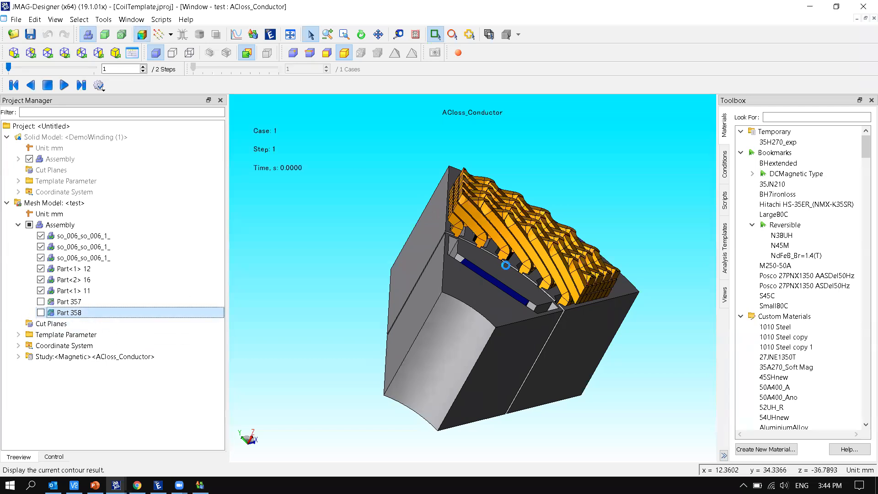
click(143, 66)
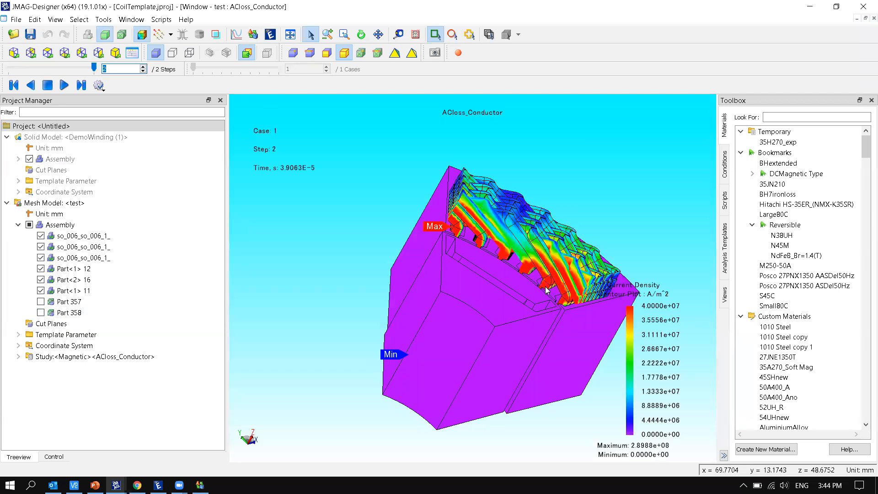
Examine the current density distribution on the coil ends and on the conductors inside the slots.
scroll(586, 346, up, 5)
middle_drag(569, 393, 477, 304)
scroll(481, 332, down, 1)
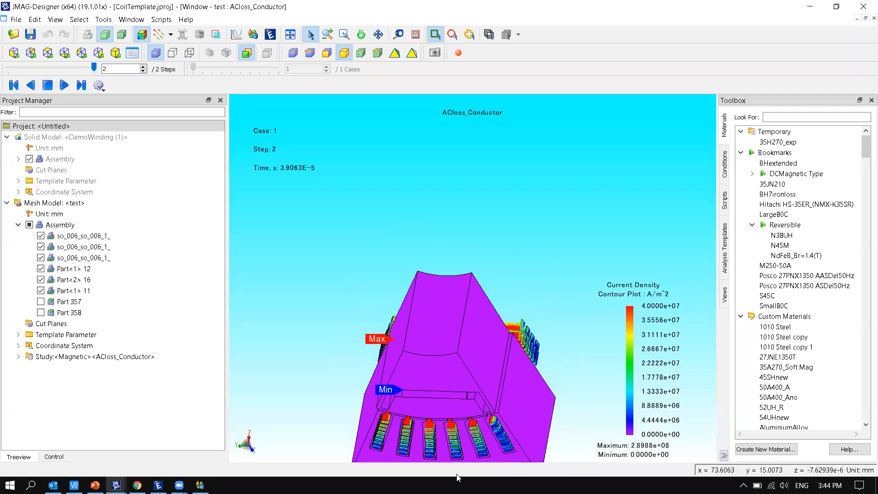
scroll(443, 442, up, 6)
scroll(446, 430, down, 6)
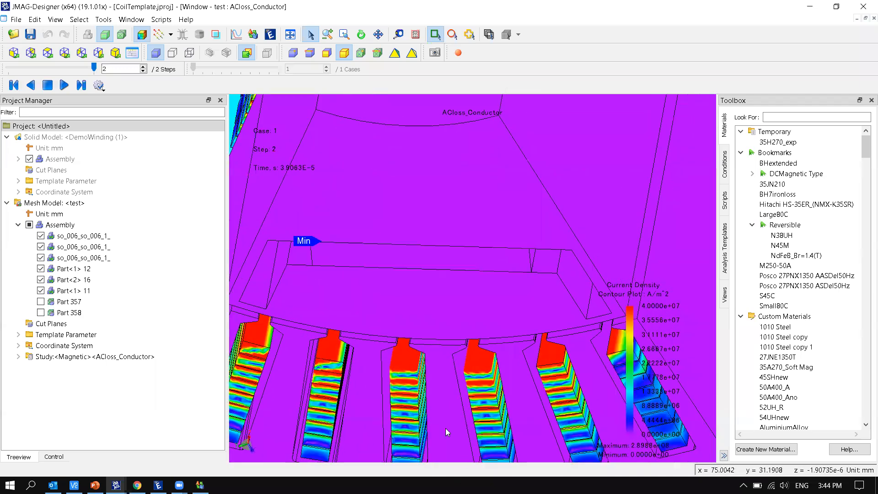
mouse_move(453, 309)
middle_down()
mouse_move(516, 137)
mouse_move(489, 189)
mouse_move(533, 177)
mouse_move(501, 181)
mouse_move(496, 214)
middle_up()
scroll(519, 150, up, 3)
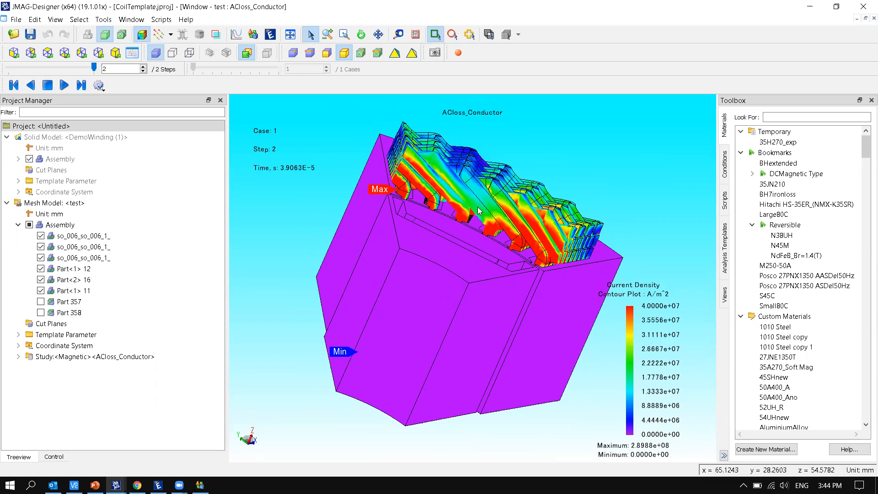
click(201, 357)
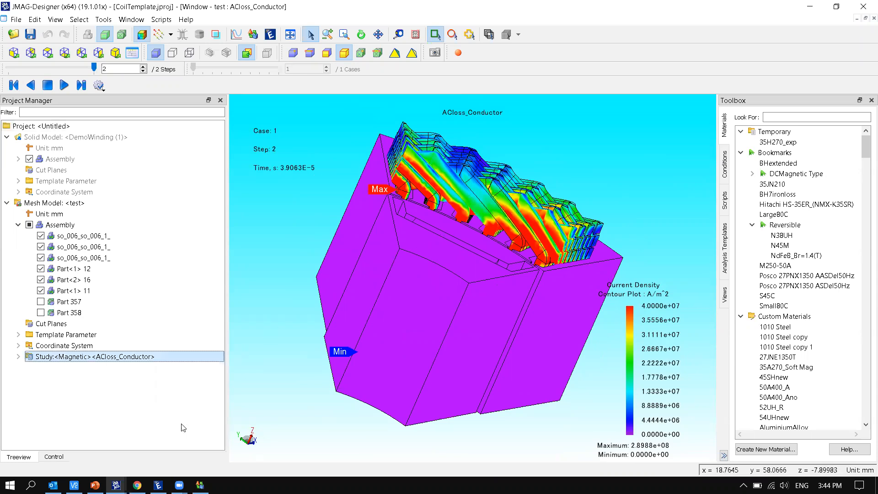
Switch to the PowersysServerNewSession remote desktop in VNC Viewer and unlock it with the account password.
mouse_move(116, 485)
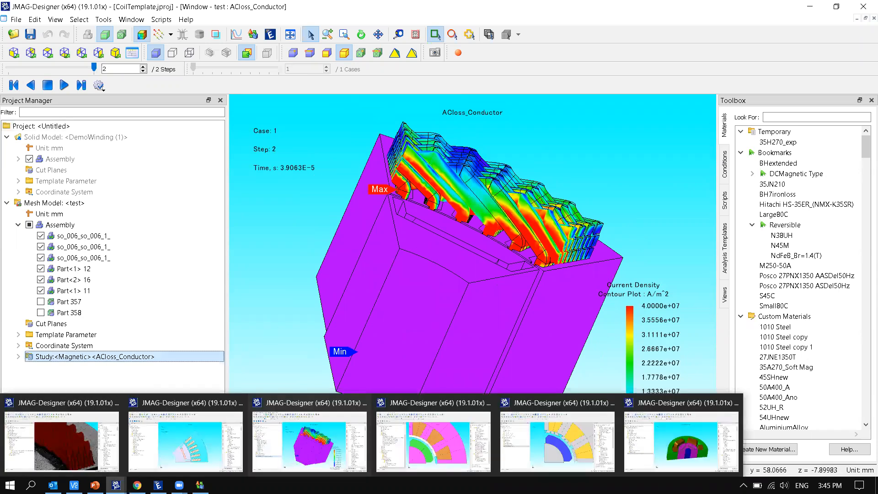
mouse_move(74, 485)
click(87, 453)
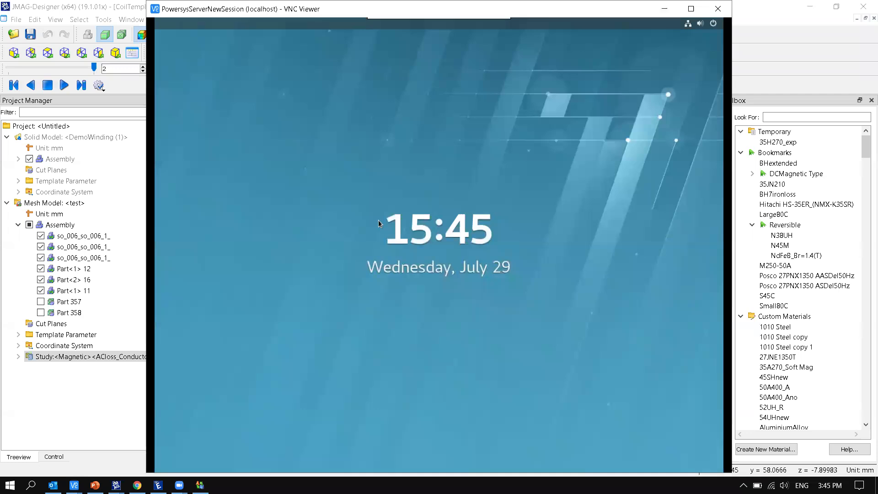
key(Return)
text(•)
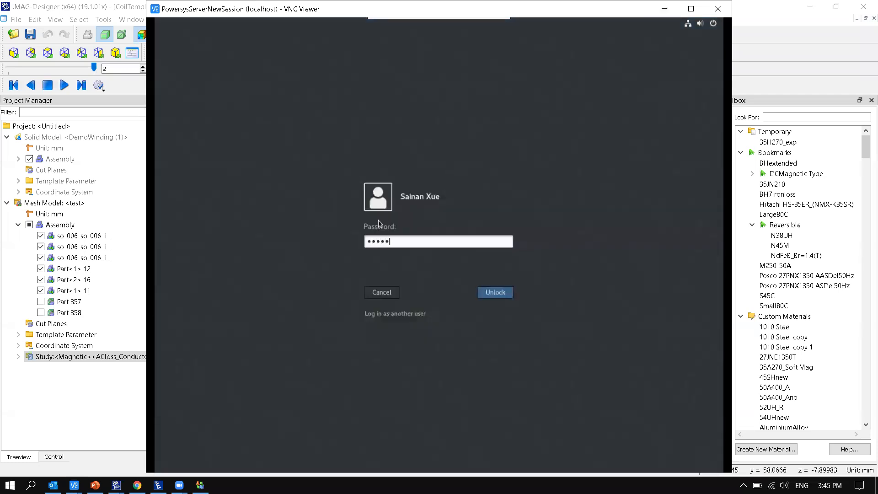
key(Return)
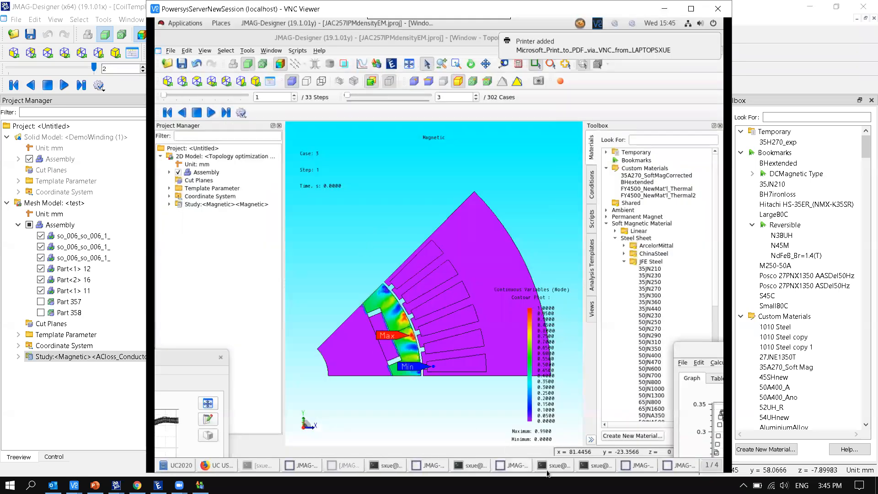
Switch to the ResultDisplay_forMovie project and submit the EfficiencyMapRun study's active case to the queue.
click(513, 467)
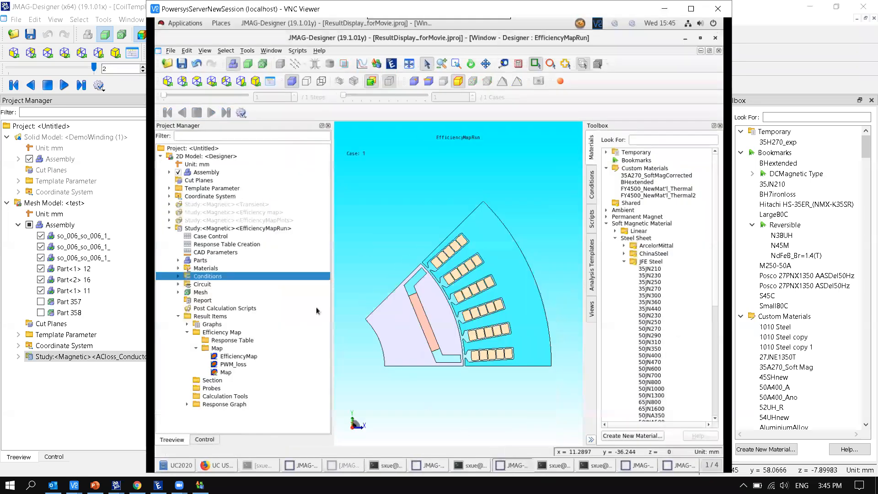
click(276, 230)
right_click(275, 230)
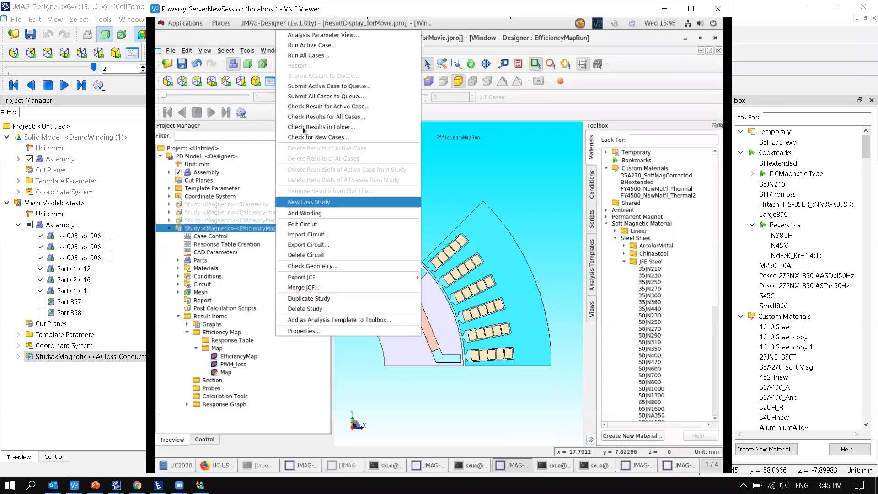
click(322, 87)
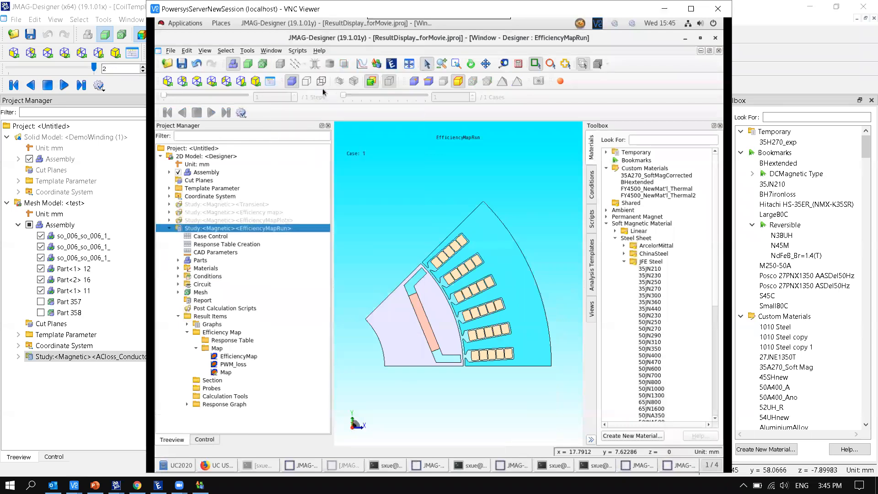
key(Return)
key(Return)
Bring up the JMAG-Scheduler window to check the status of the submitted EfficiencyMapRun job.
click(441, 466)
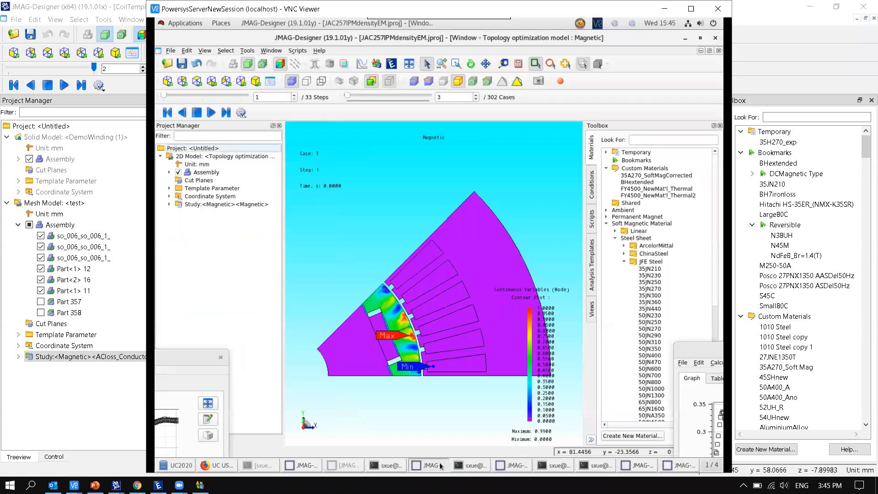
click(505, 468)
click(352, 466)
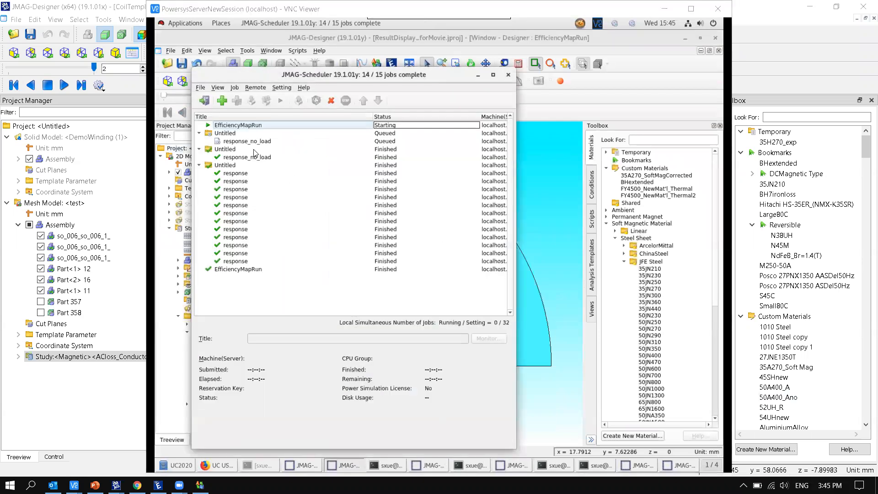
Return to the EfficiencyMapRun study in the remote JMAG-Designer window, load its results for all cases and select the EfficiencyMap result.
key(super+alt+d)
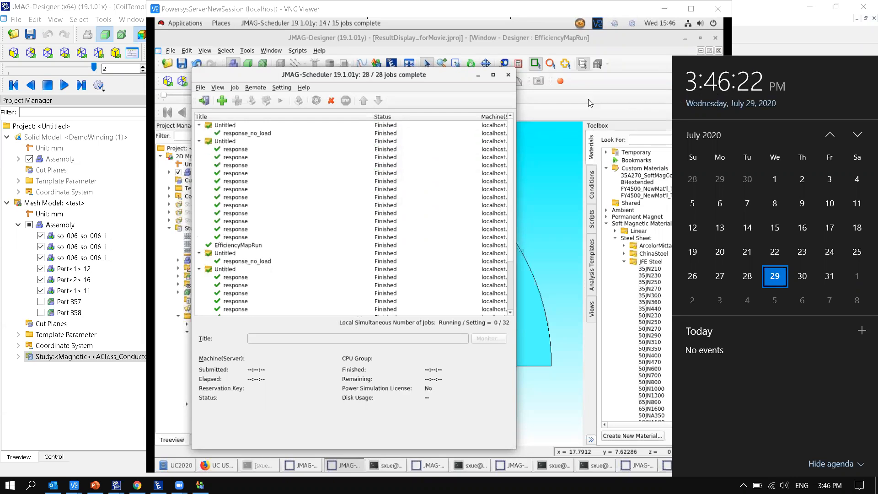
click(542, 103)
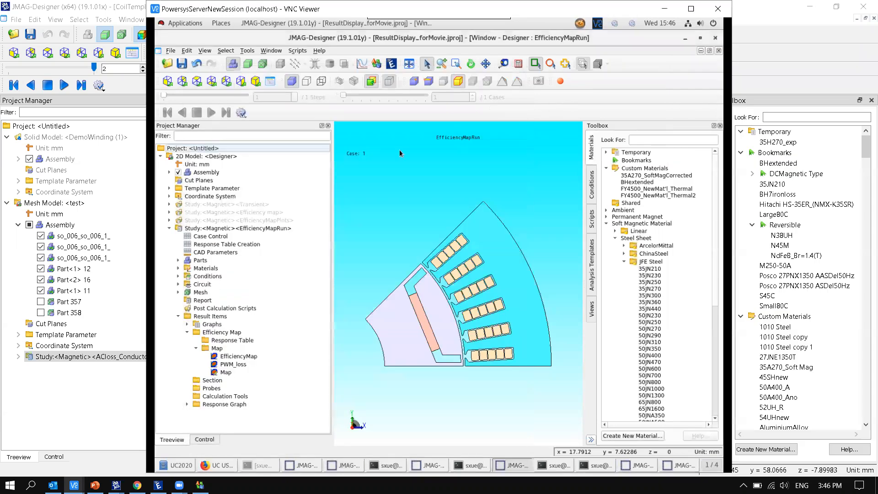
click(280, 230)
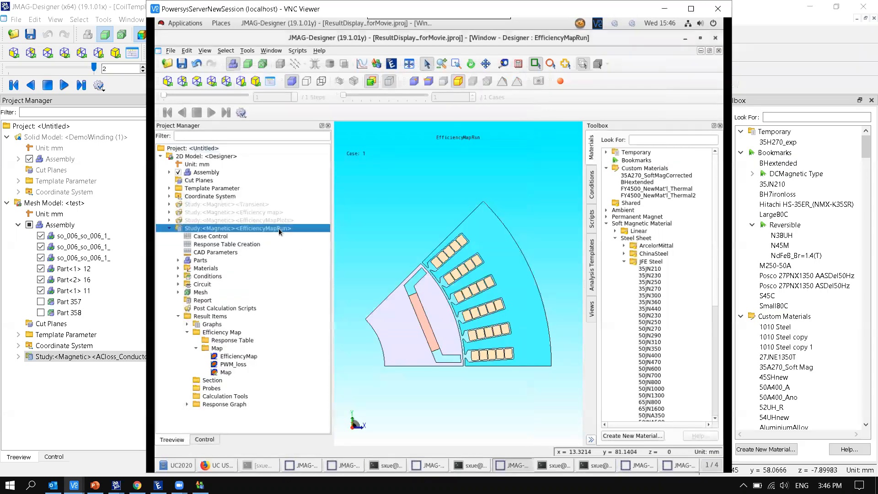
right_click(278, 229)
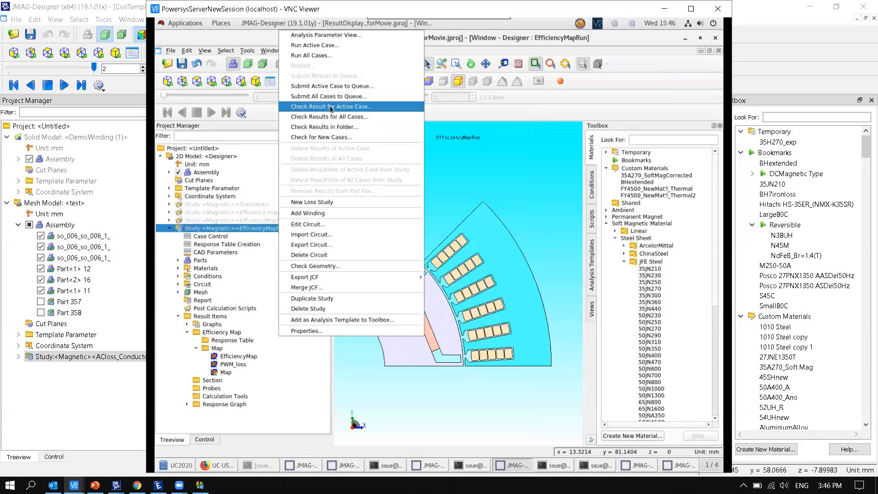
click(350, 116)
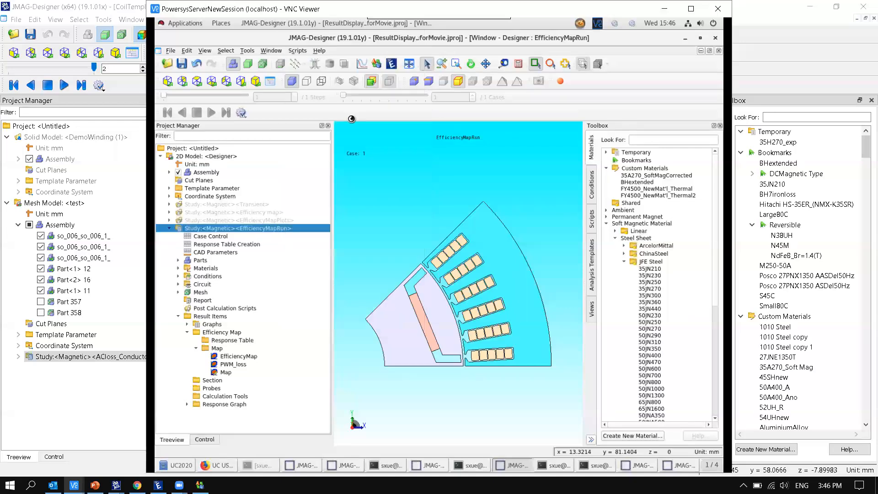
click(171, 229)
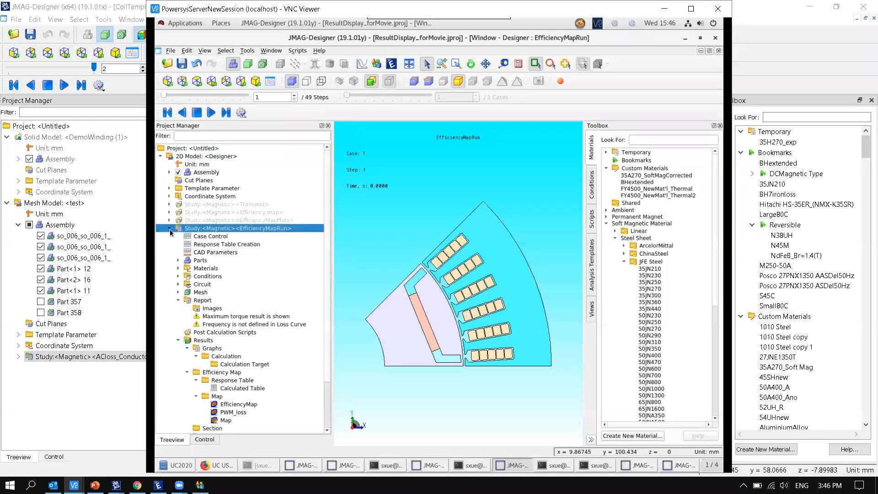
click(256, 405)
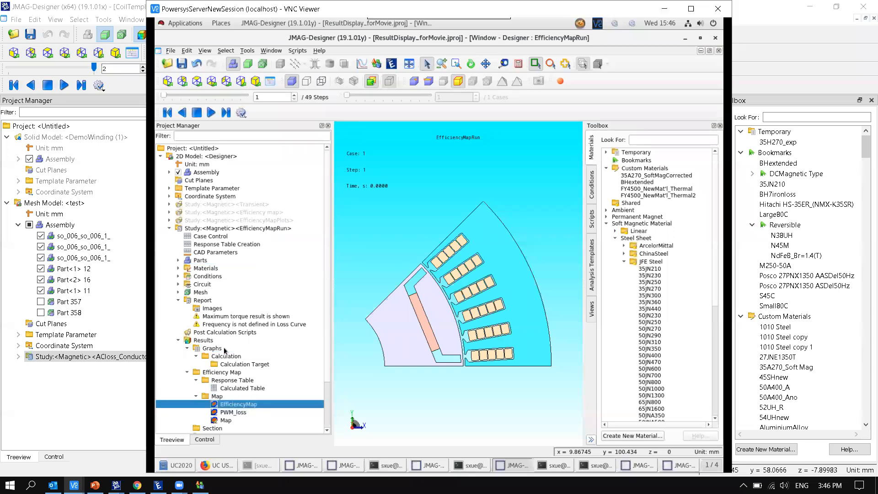
Expand the EfficiencyMapPlots study and review the DC bus voltage and carrier frequency settings of the EfficiencyMap_PWM_loss map.
click(171, 226)
click(170, 220)
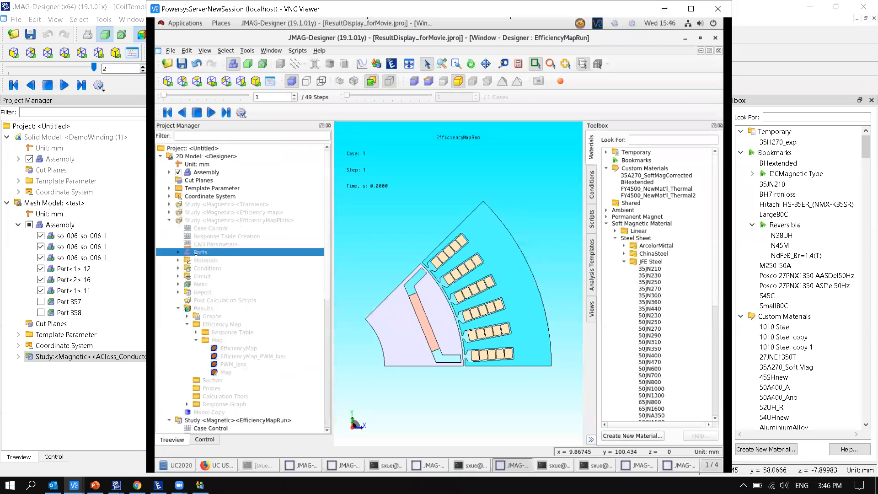
click(222, 333)
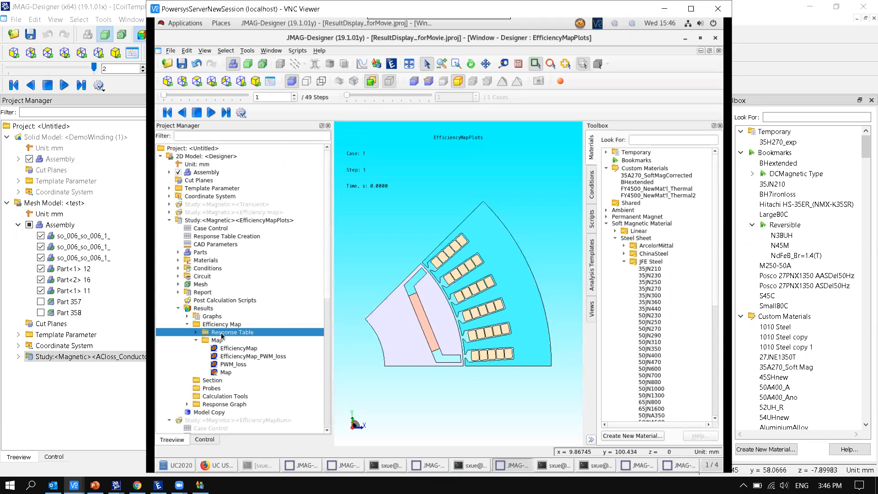
click(220, 341)
right_click(232, 357)
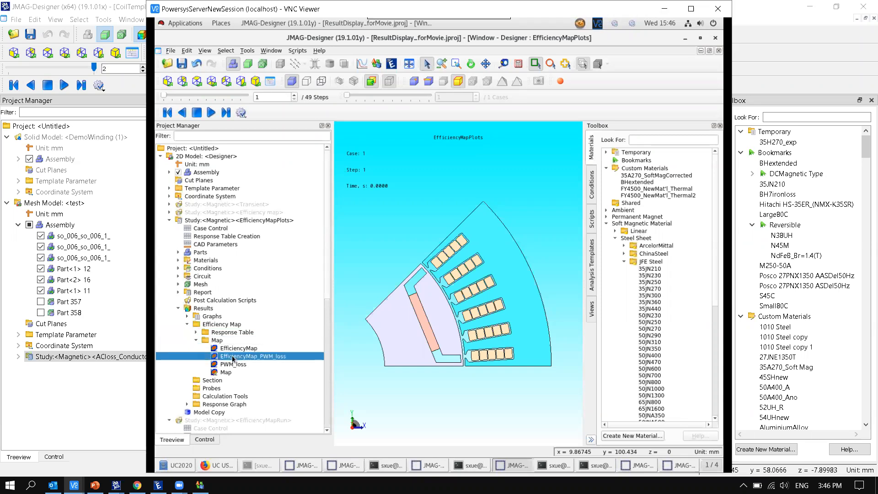
click(250, 371)
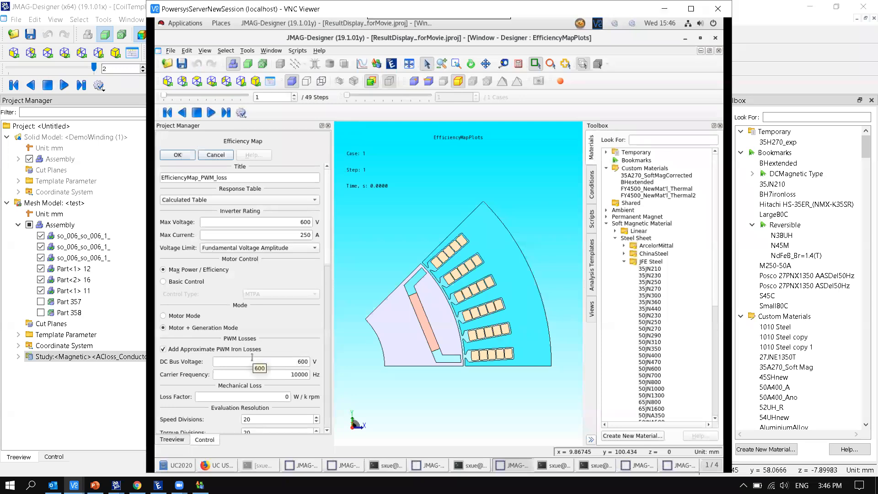
drag(292, 361, 321, 374)
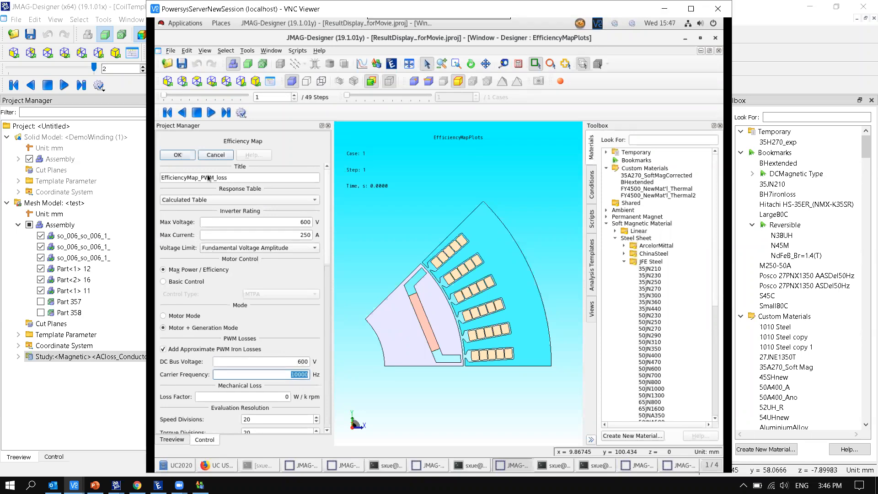
key(Return)
Display the EfficiencyMap_PWM_loss efficiency map over speed and torque, and close it after viewing.
click(264, 350)
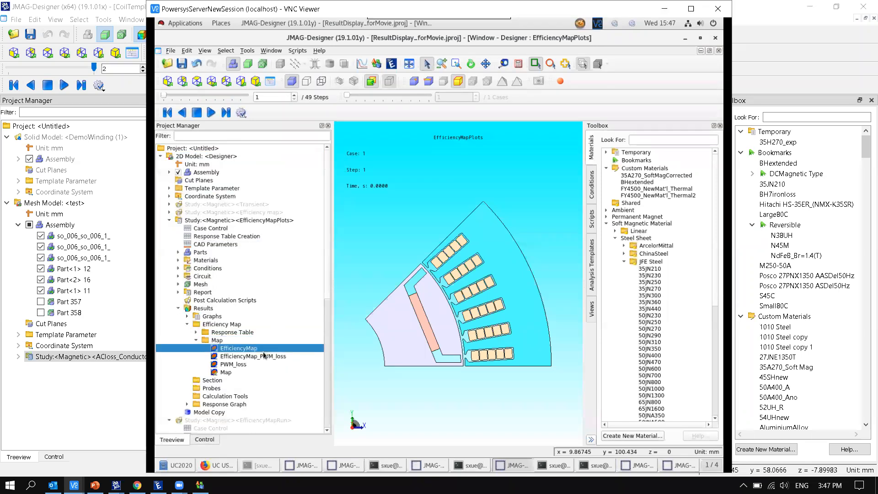
right_click(263, 354)
click(315, 360)
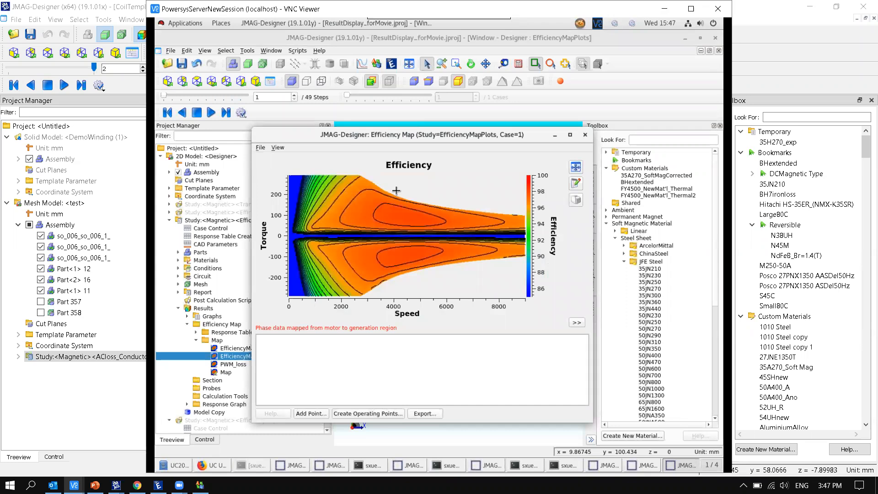
click(584, 135)
Display the PWM_loss map as PWM Eddy Current Loss (Iron Loss), and close it after viewing.
click(238, 372)
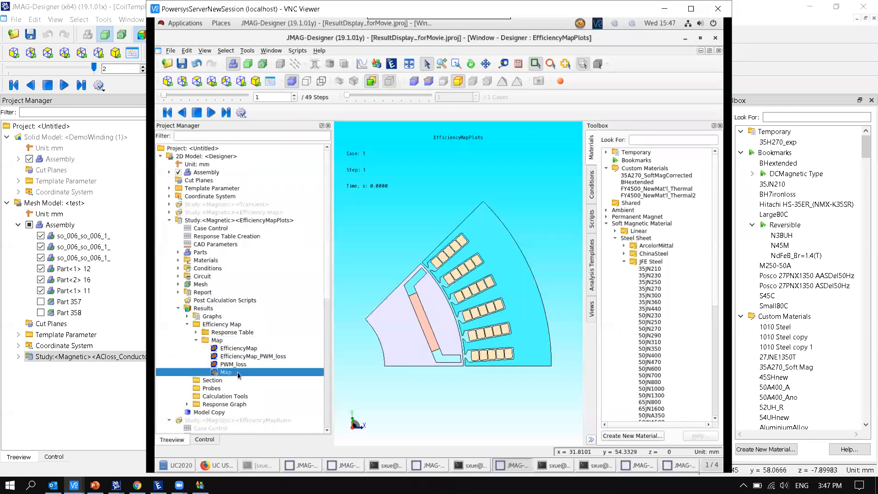
key(Up)
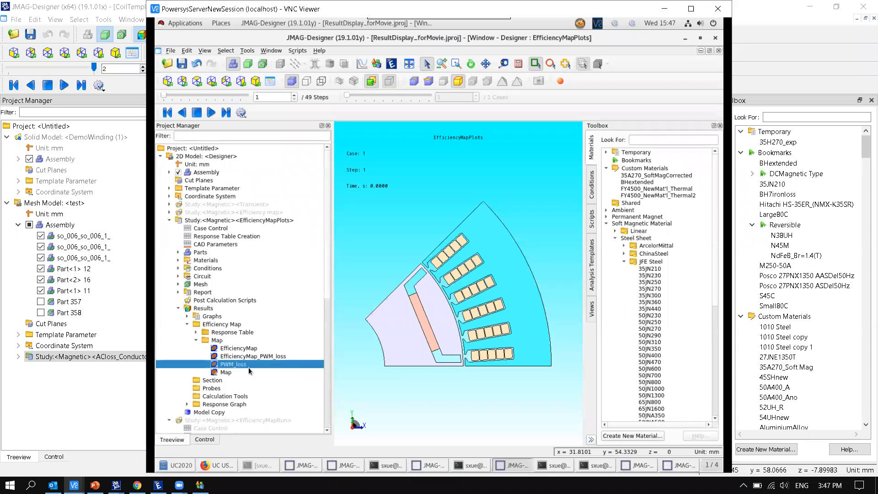
key(Return)
click(279, 147)
click(332, 195)
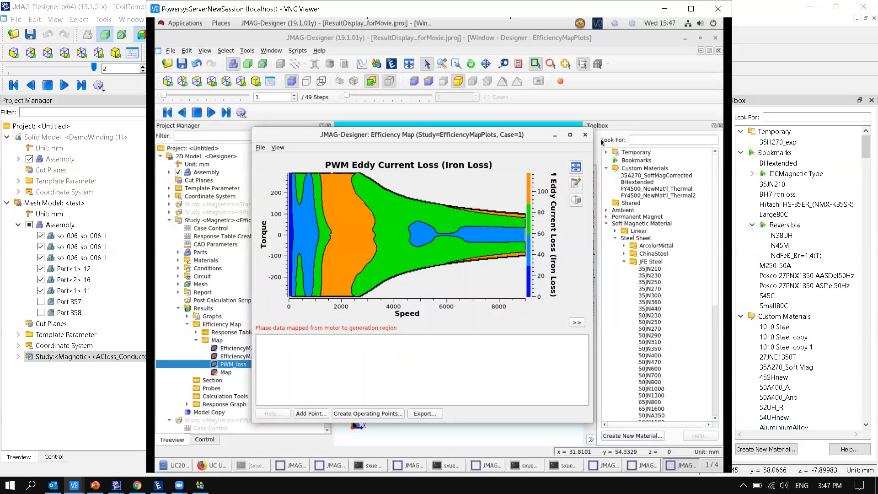
click(585, 135)
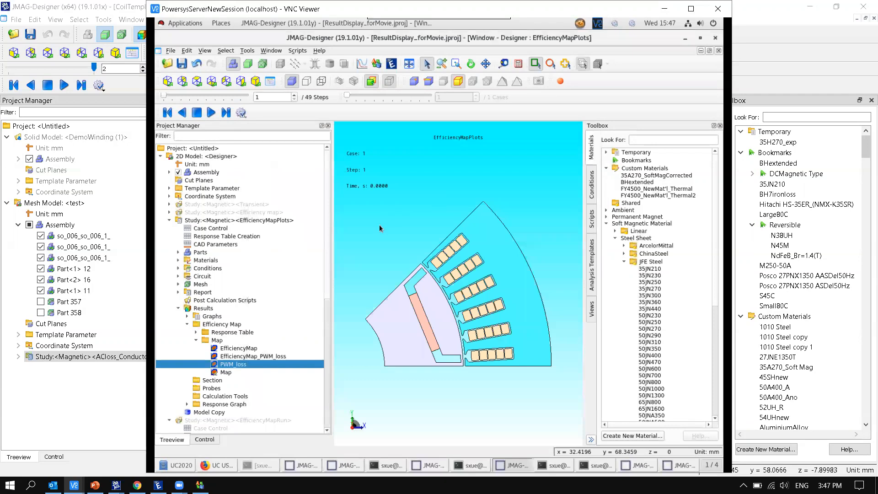
Look up the map creation options of the EfficiencyMapPlots study, including Create a Difference Map.
right_click(219, 340)
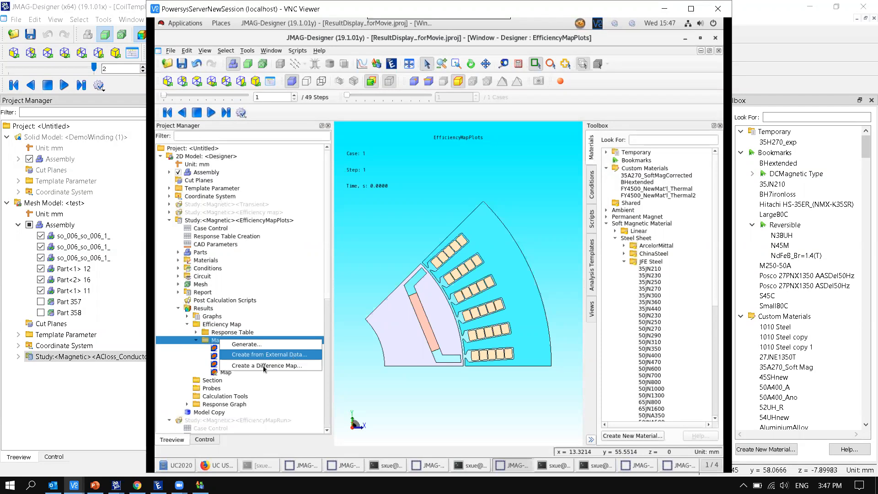
click(224, 373)
click(224, 372)
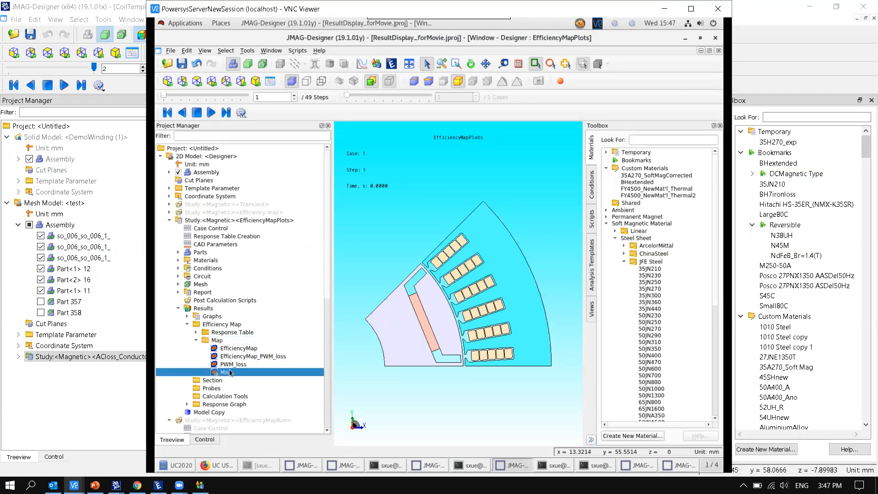
click(232, 339)
right_click(232, 339)
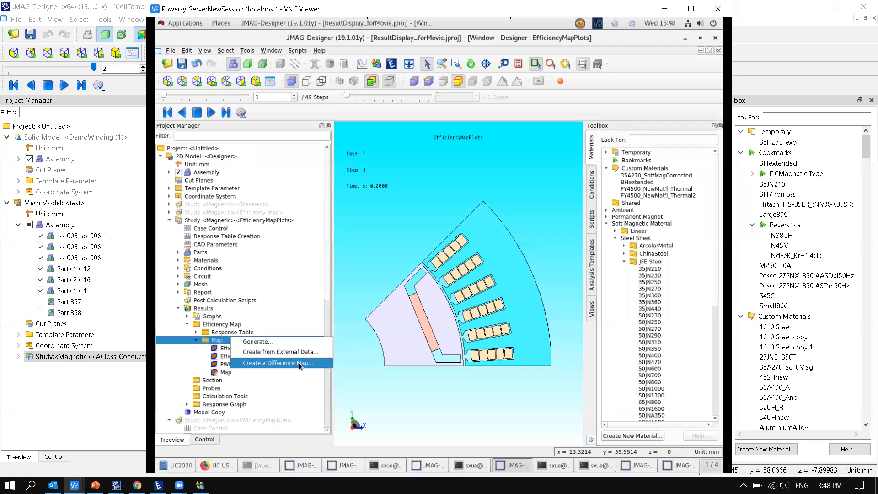
Review the motor types offered in the EfficiencyMapPlots study's response table creation settings without changing anything.
click(234, 238)
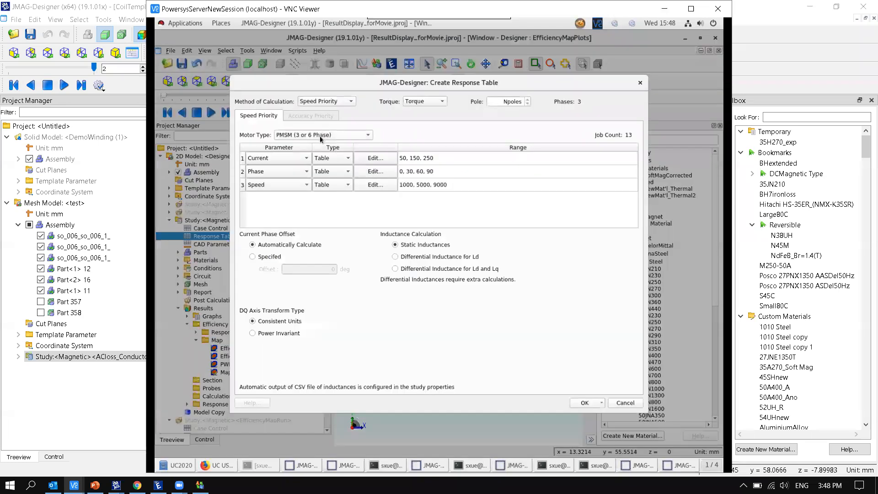
click(320, 135)
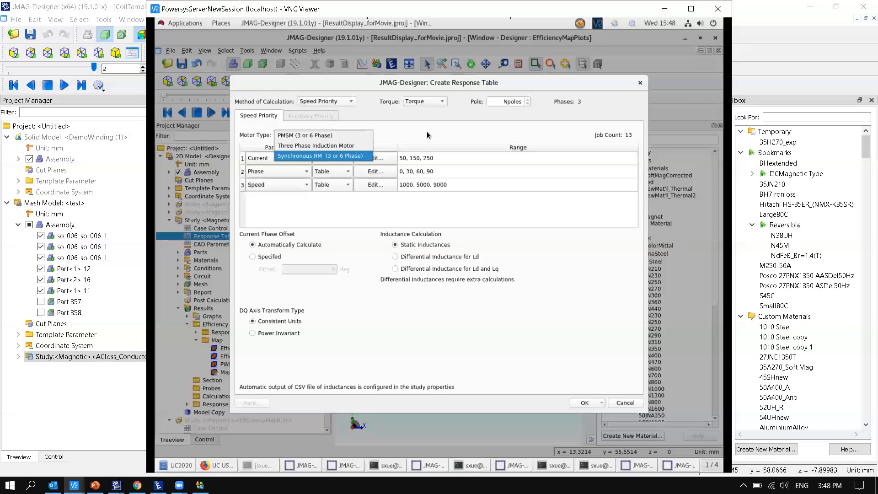
click(441, 127)
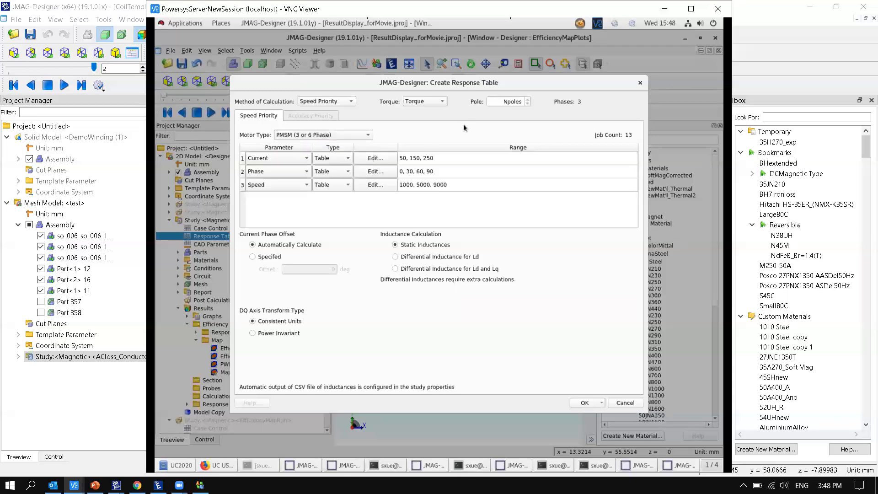
click(640, 84)
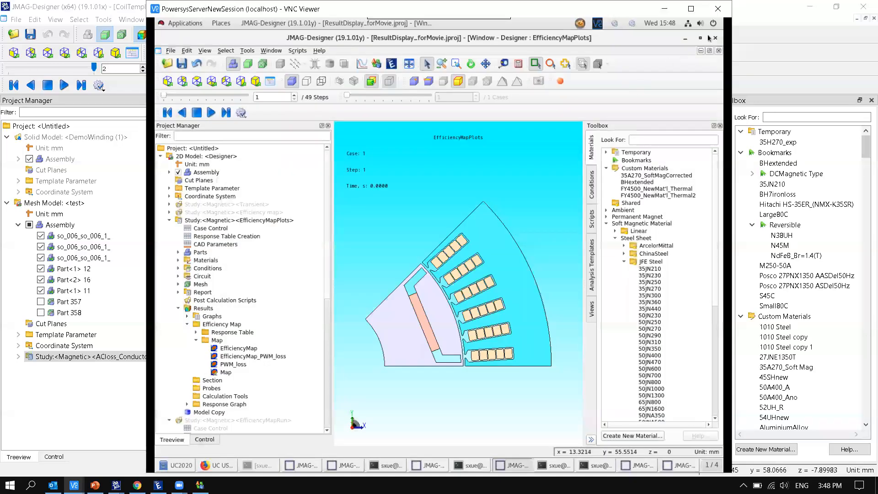
Close the remote desktop session and switch to the local JMAG-Designer window with the TestRun project's NGnet study.
click(716, 9)
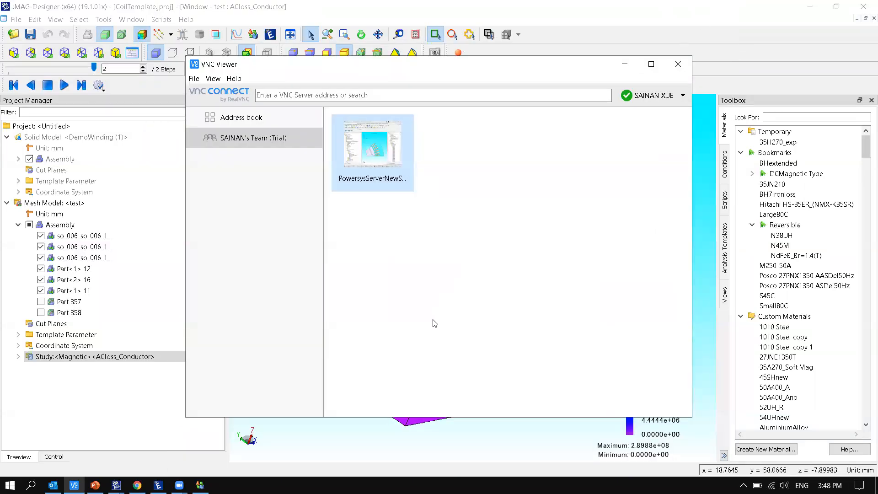
mouse_move(200, 484)
mouse_move(116, 485)
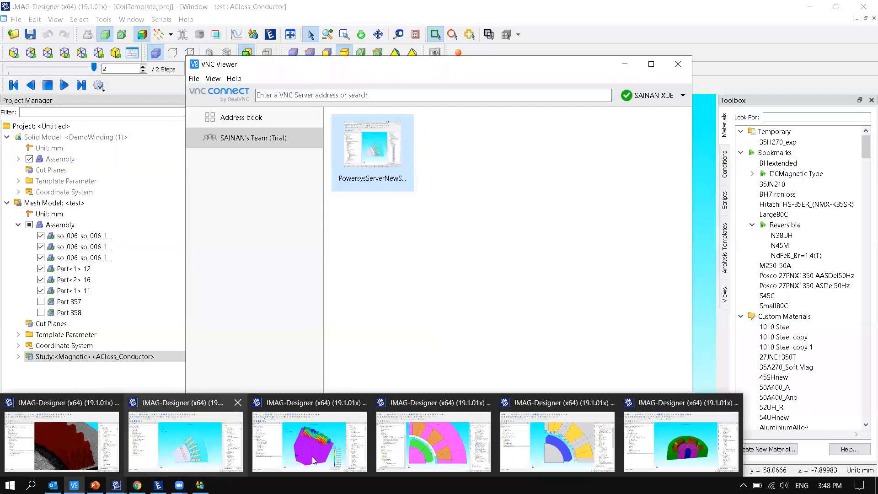
click(430, 452)
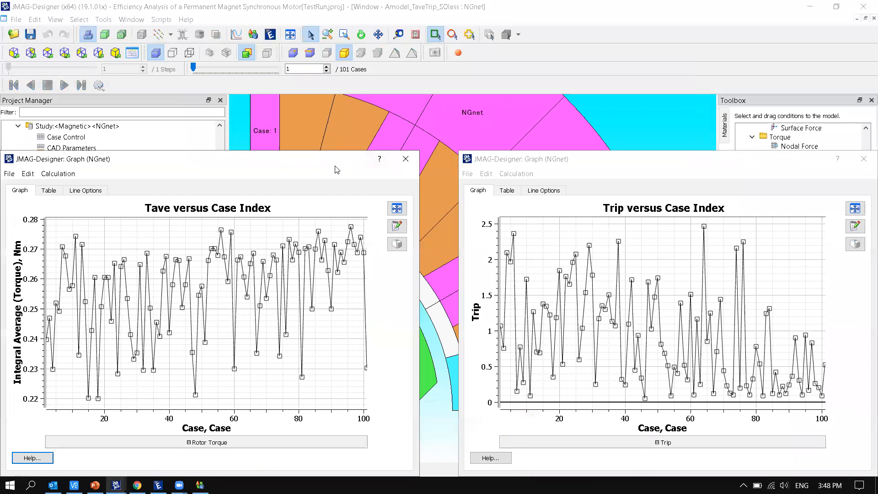
Move the Tave and Trip graph windows aside to examine the motor model and the NGnet study's conditions.
drag(393, 158, 132, 207)
click(593, 176)
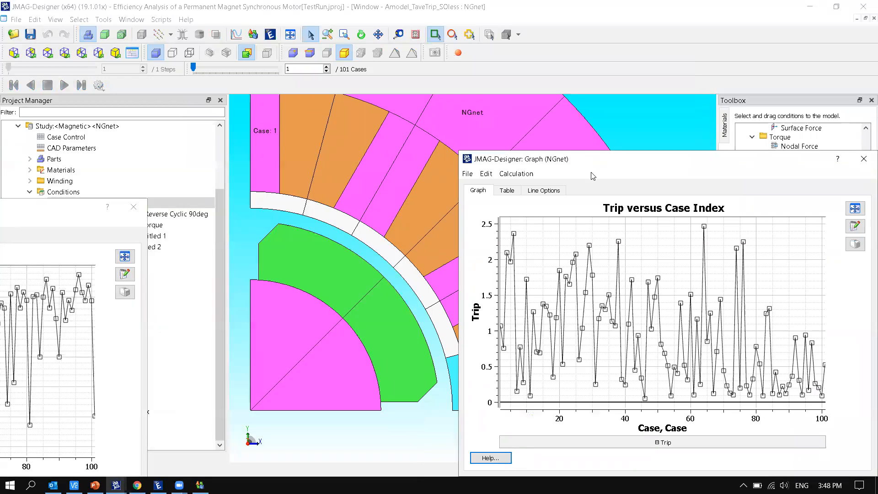
drag(571, 161, 859, 457)
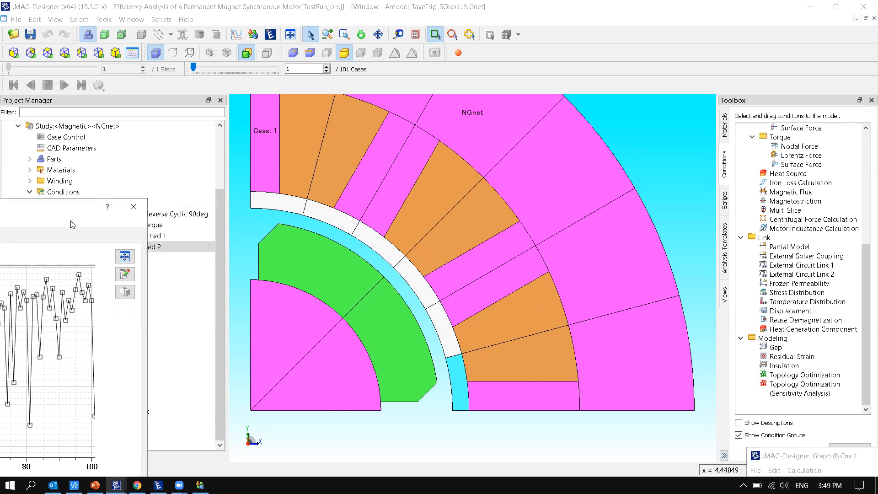
drag(91, 226, 92, 382)
click(117, 267)
click(126, 248)
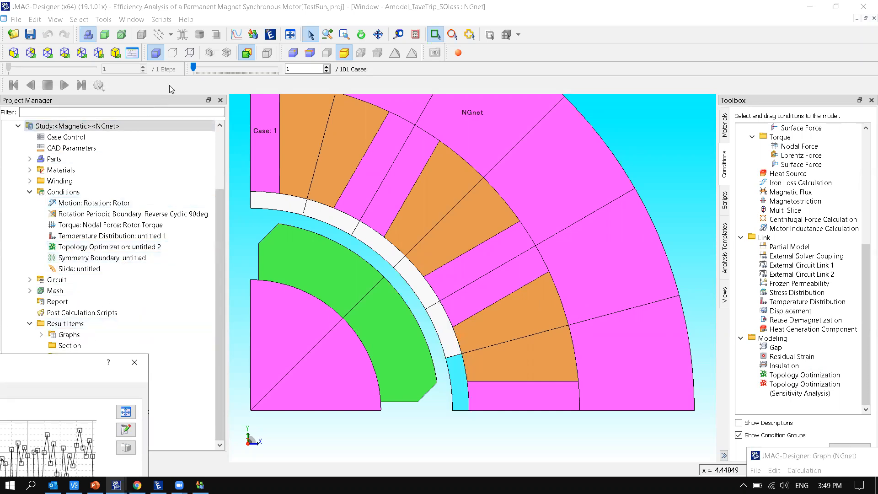
click(69, 345)
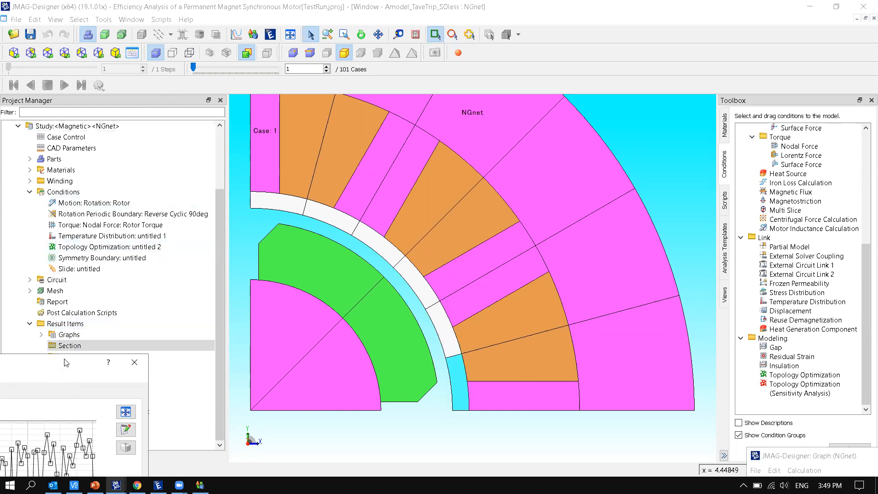
Arrange the Tave and Trip versus Case Index graphs side by side for comparison.
drag(58, 363, 278, 141)
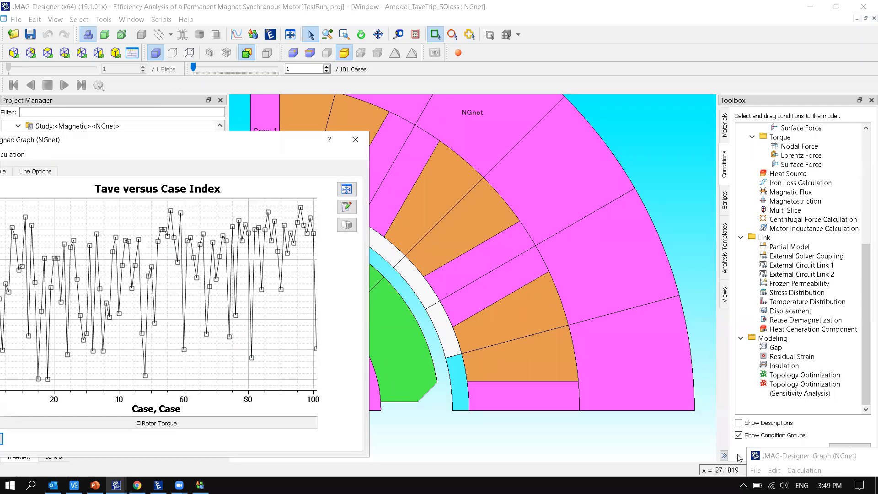
drag(768, 457, 459, 141)
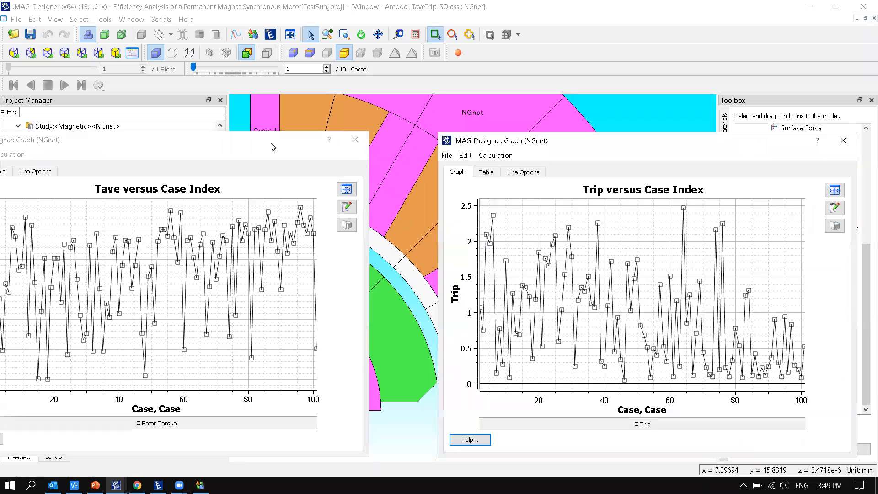
drag(255, 147, 318, 148)
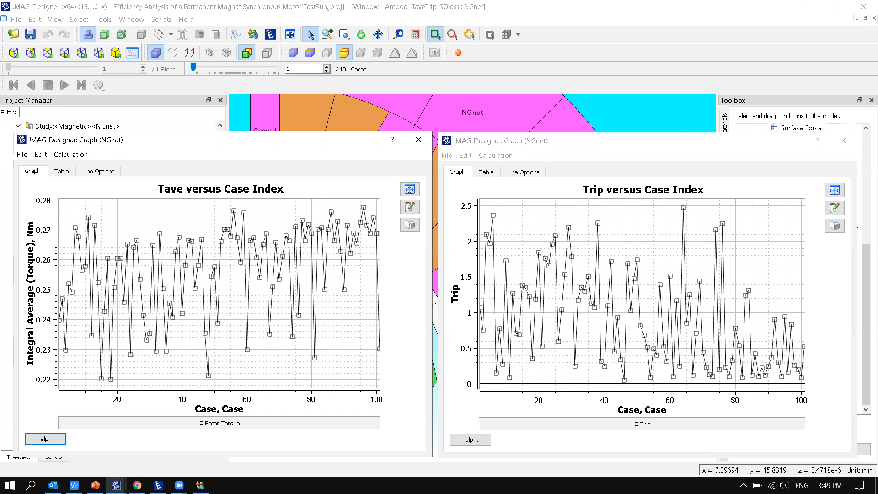
Switch to the local try.jproj project and examine the motor geometry of magnetic study 50.
mouse_move(137, 485)
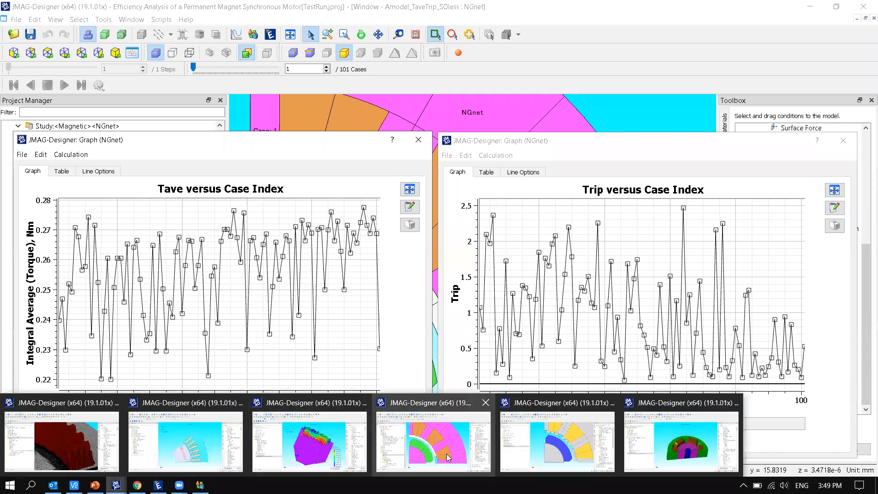
click(542, 450)
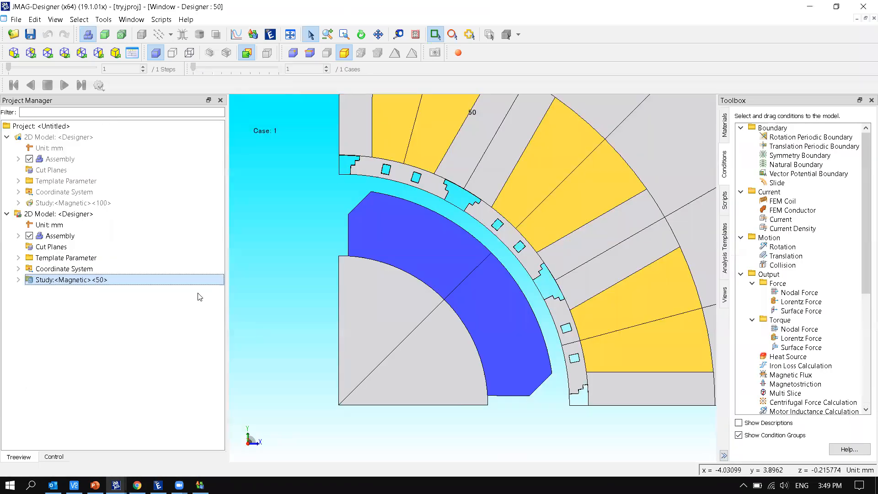
click(174, 269)
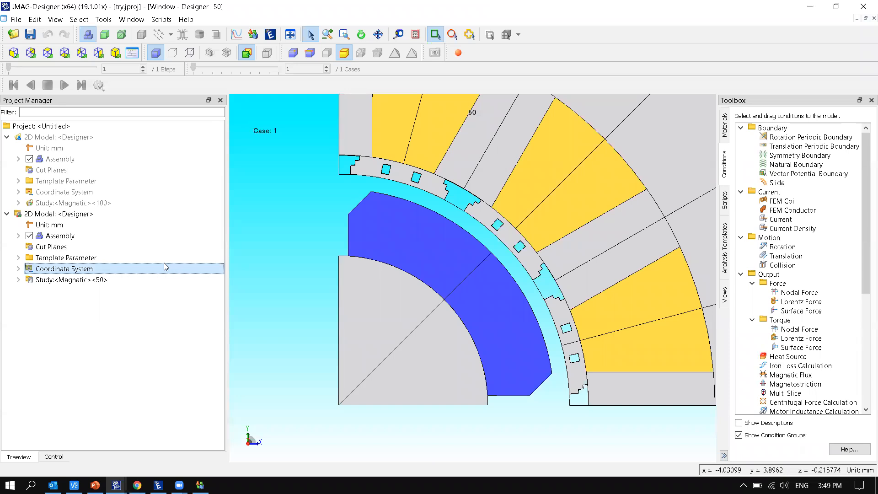
click(185, 255)
click(118, 280)
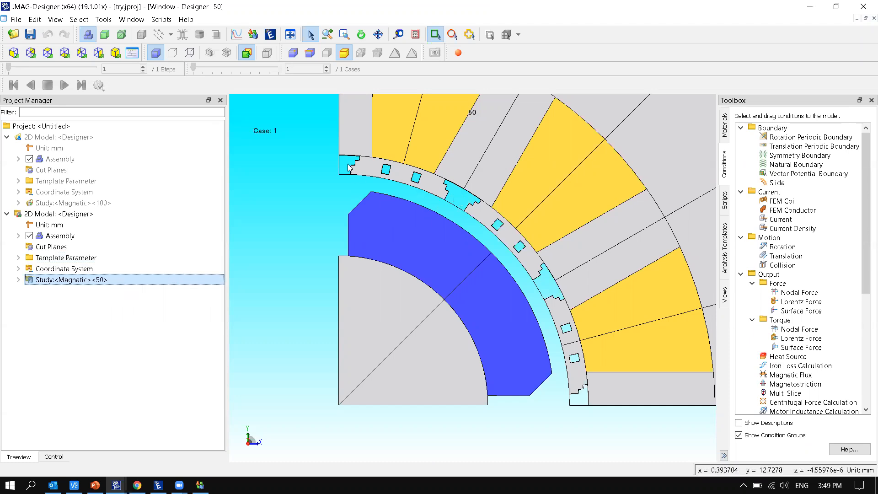
Display magnetic study 100 of the other 2D model to compare its geometry with study 50.
click(142, 179)
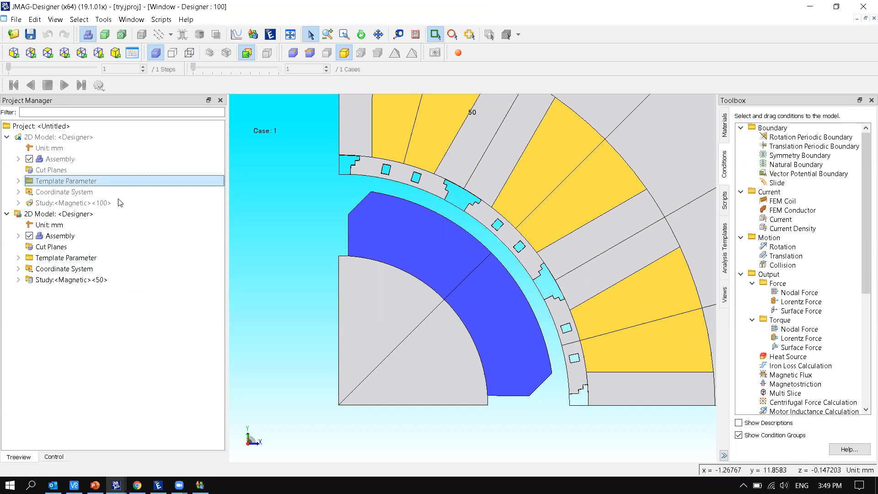
click(120, 203)
scroll(368, 366, up, 3)
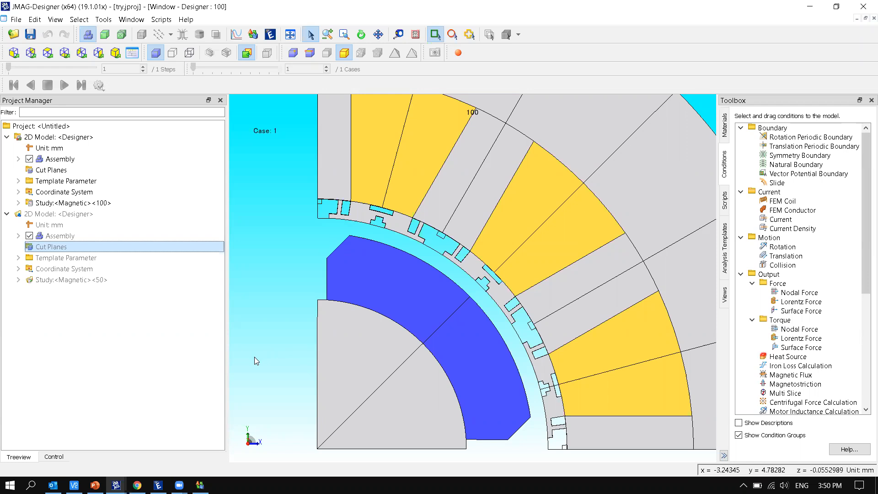
Reopen the PowersysServer remote session and advance the JAC257IPMdensityEM project's topology optimization contour to case 302.
mouse_move(116, 484)
click(74, 485)
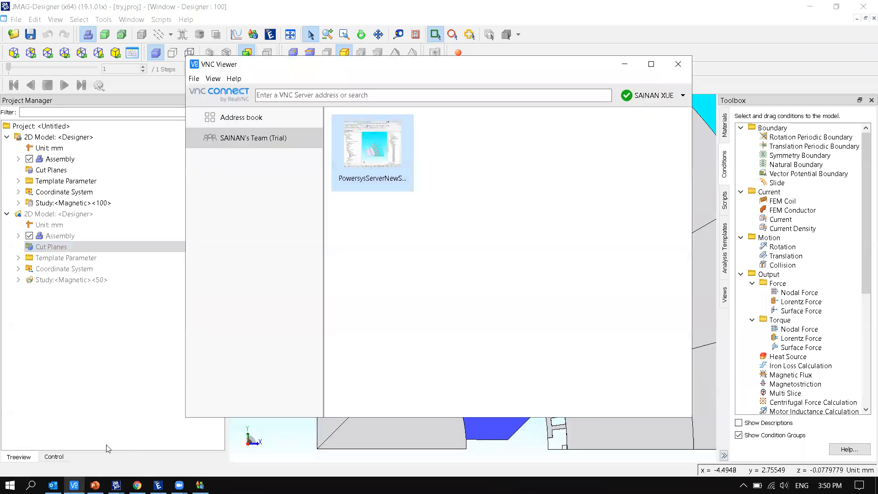
double_click(389, 175)
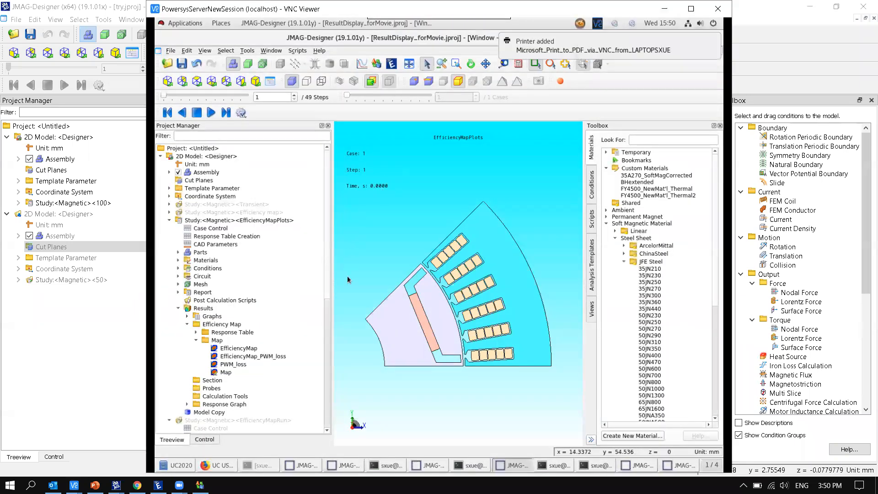
click(425, 465)
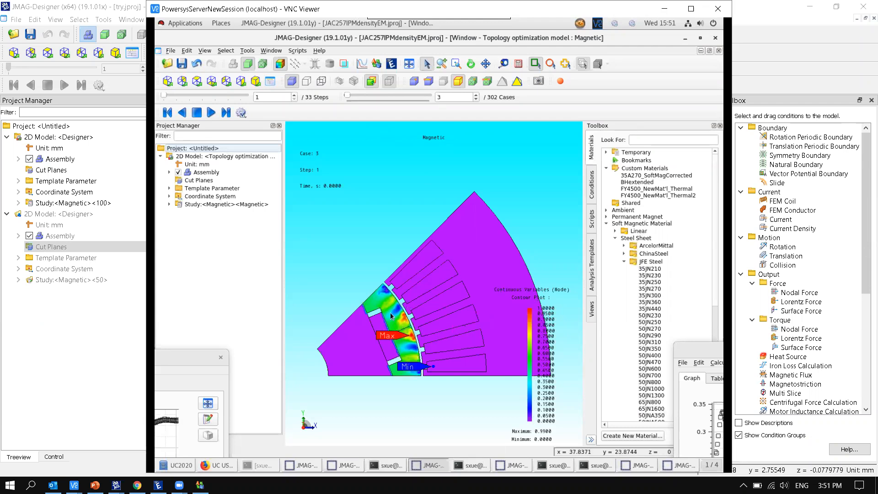
drag(347, 95, 430, 98)
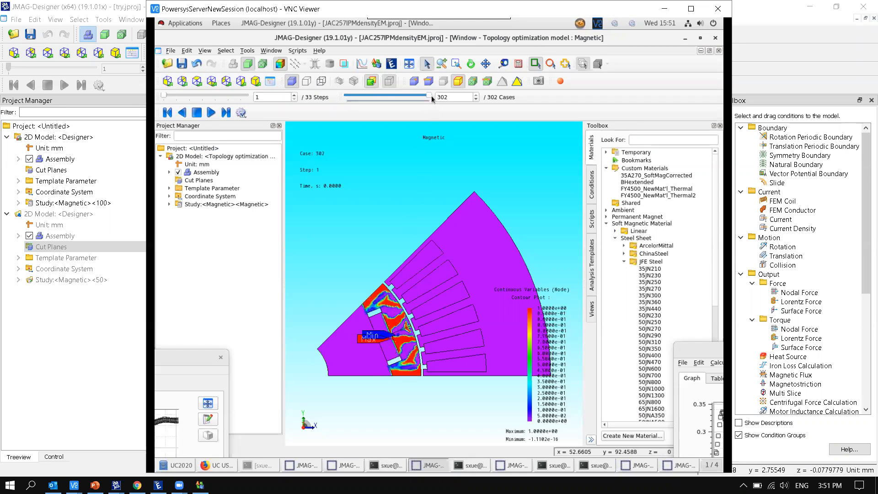
Bring the JAC257IPMdensityEM study's Tave and Trip versus Case Index graphs into view for comparison.
drag(185, 356, 448, 150)
drag(696, 350, 494, 127)
drag(446, 151, 507, 133)
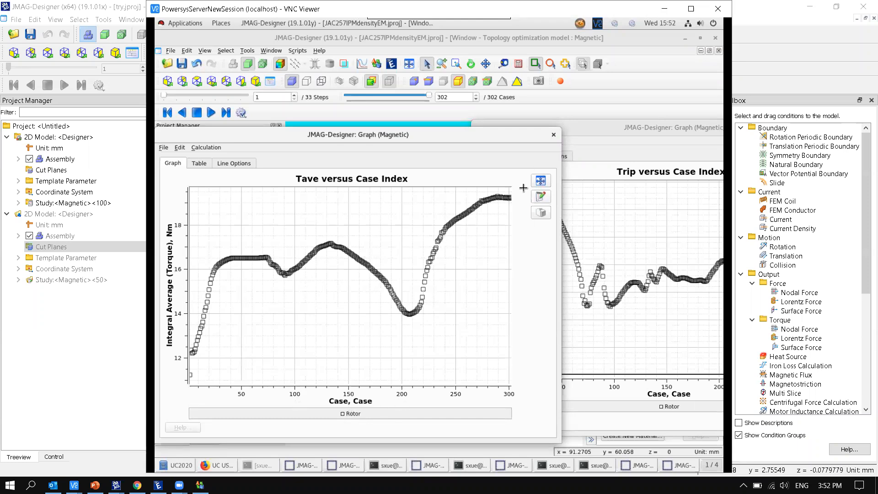
click(590, 135)
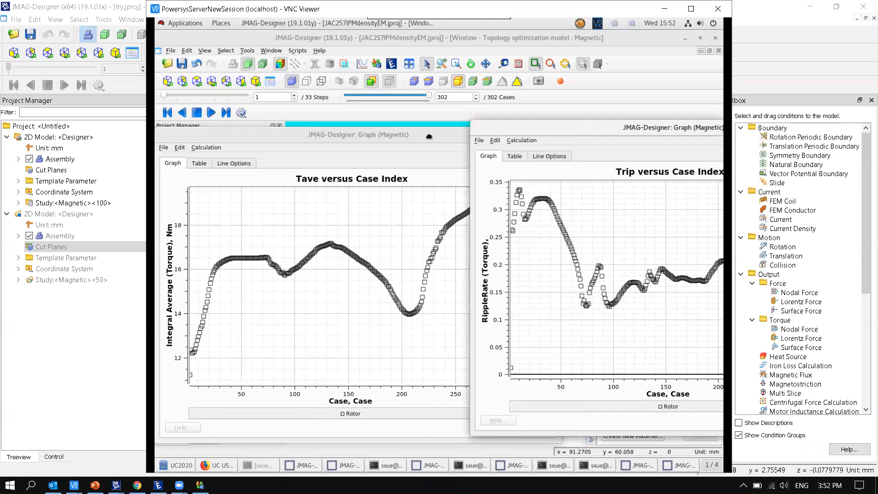
drag(590, 135, 434, 142)
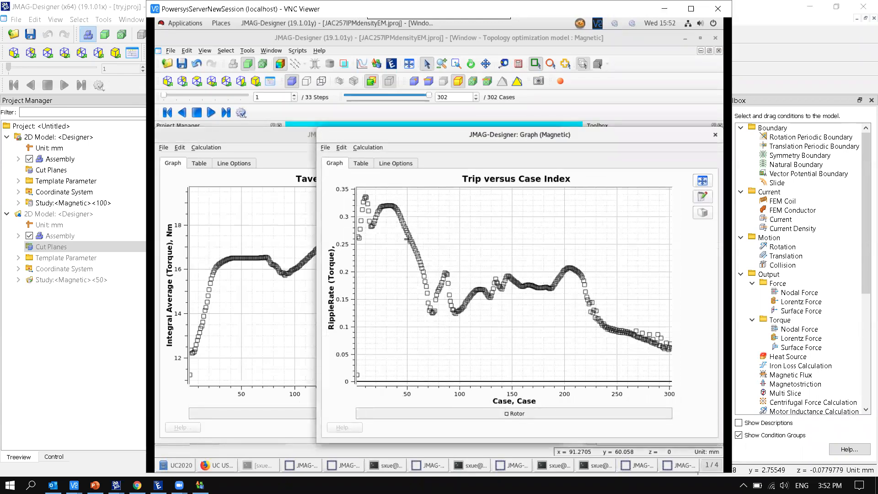
Show the Tave and Trip graphs as tables and examine the values of the final cases up to 302.
click(210, 163)
drag(525, 198, 526, 407)
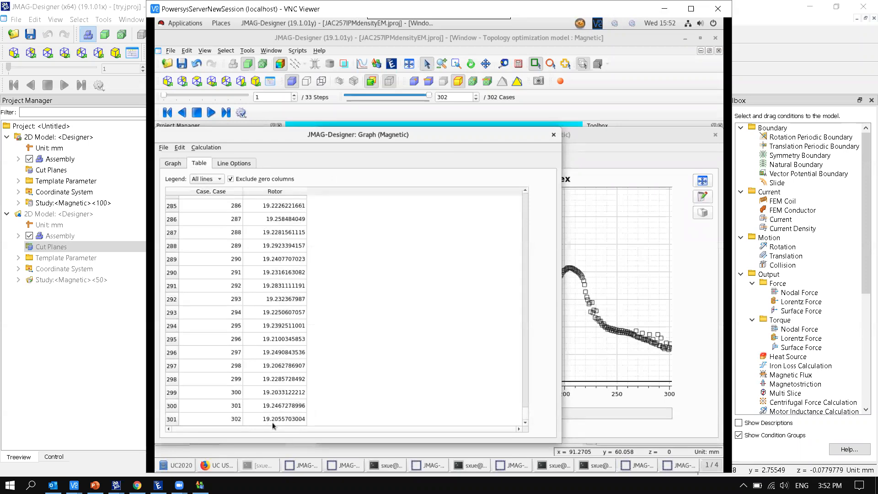
click(578, 131)
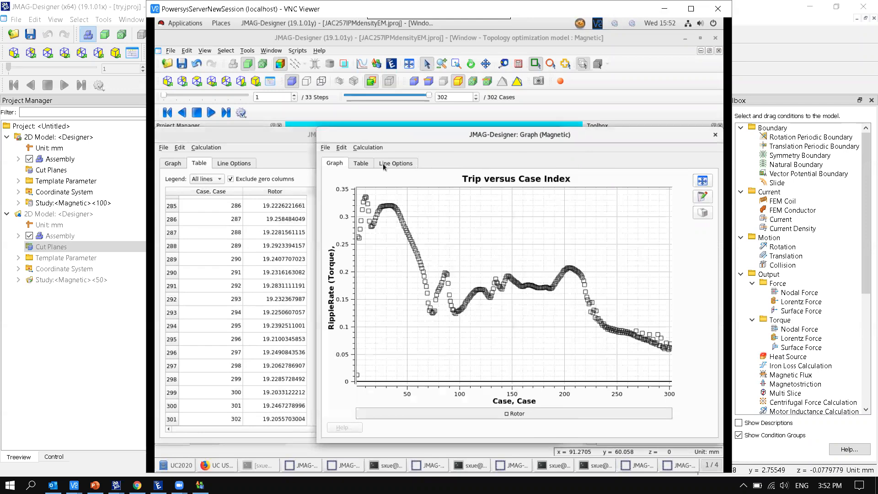
click(361, 163)
drag(689, 205, 688, 422)
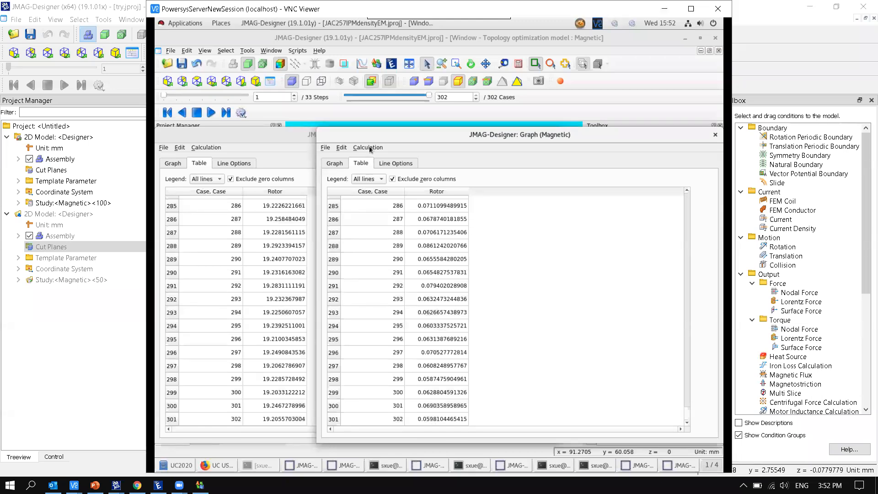
Move the Tave and Trip table windows aside to uncover the model's case 302 contour and the project tree.
drag(482, 131, 597, 137)
drag(456, 137, 180, 269)
click(229, 204)
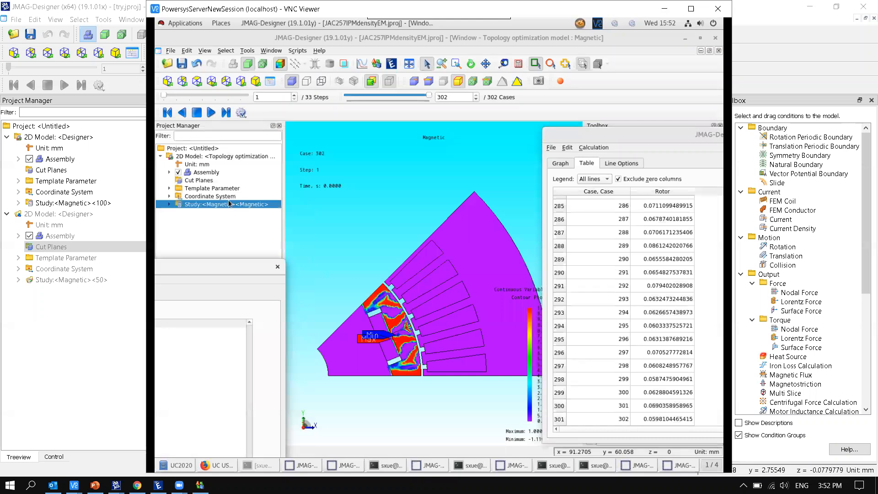
Switch to the JAC257IPMdensity project and advance its magnetic study's contour through the cases to case 258.
click(317, 467)
click(235, 222)
click(242, 284)
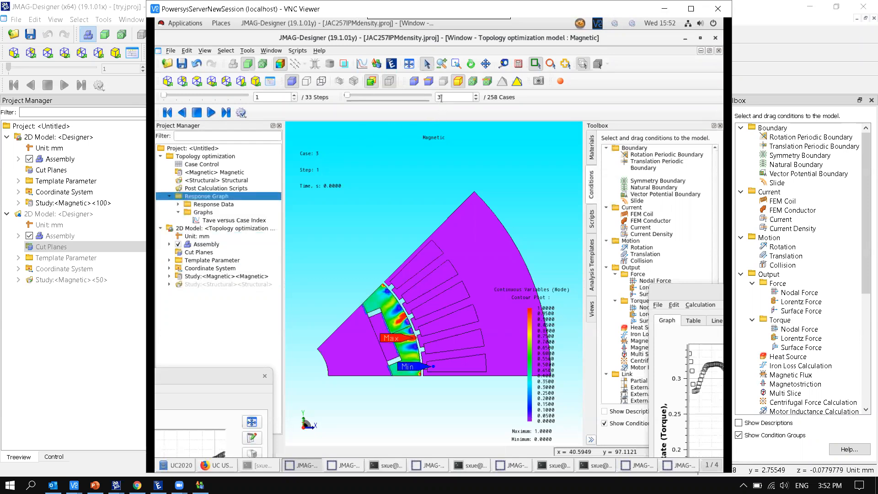
drag(351, 98, 410, 99)
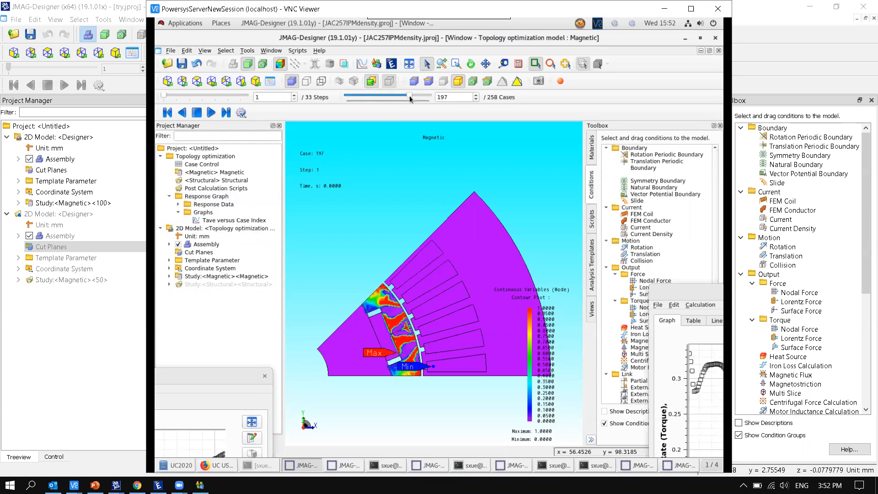
drag(410, 99, 436, 99)
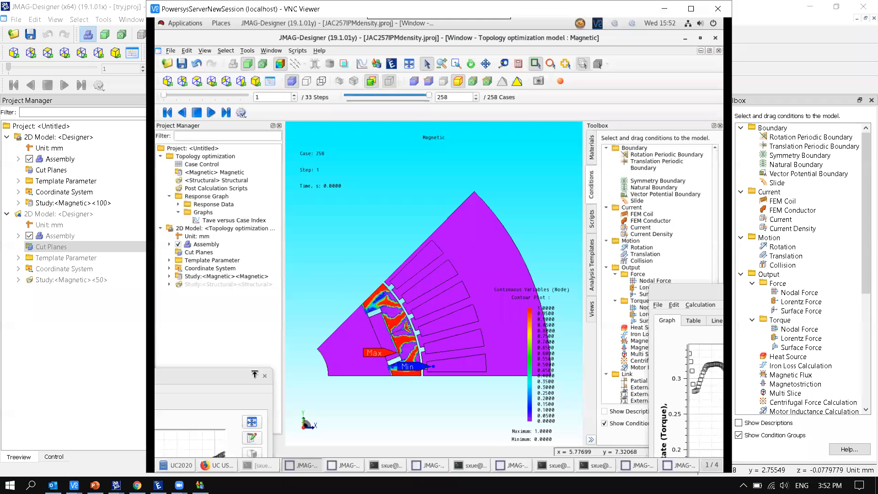
Bring the JAC257IPMdensity project's Tave and Trip versus Case Index graphs into view over the model.
click(238, 377)
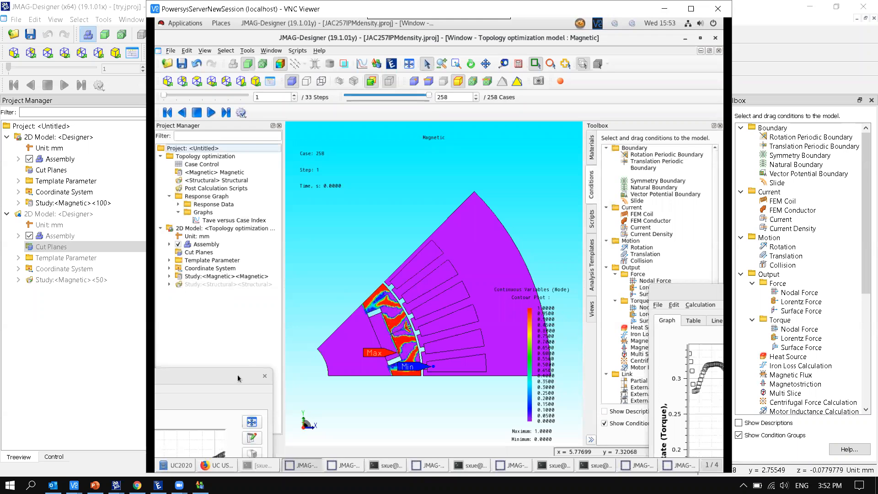
drag(238, 378, 253, 310)
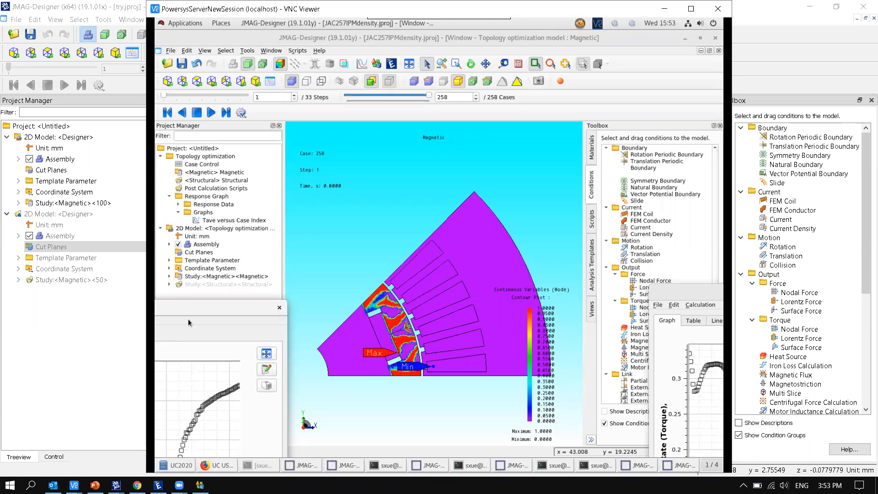
drag(205, 305, 175, 294)
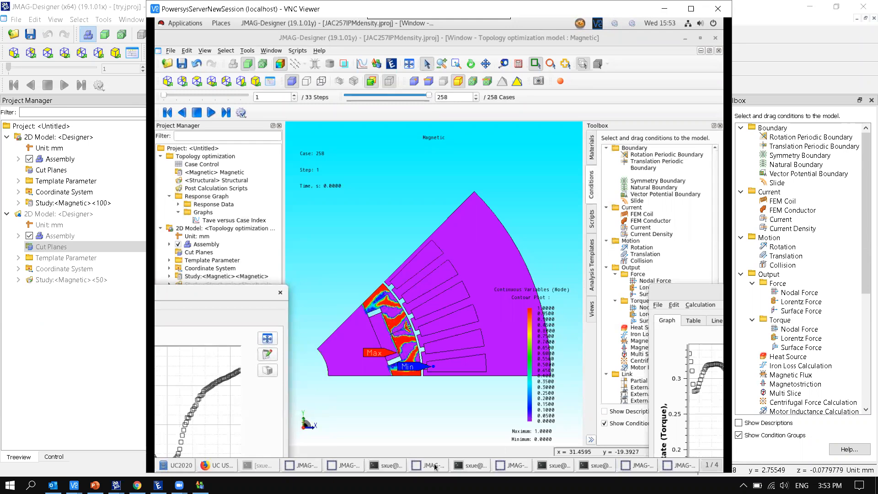
click(434, 466)
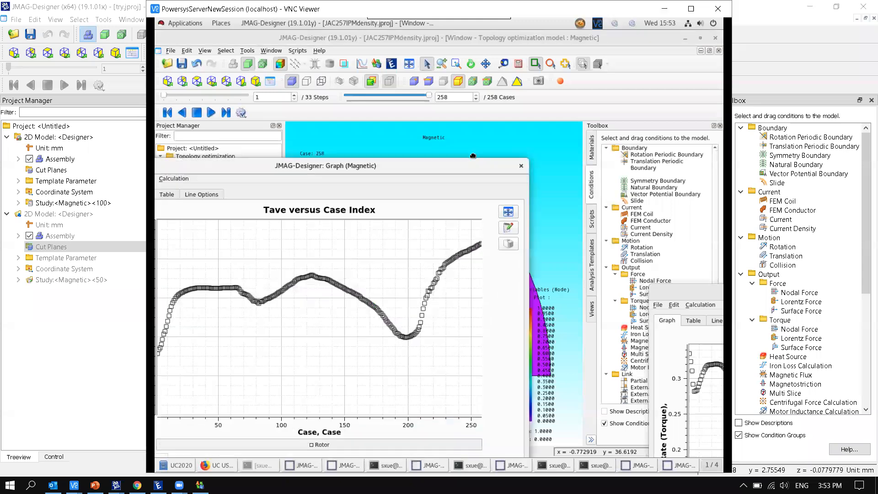
drag(668, 293, 495, 127)
drag(371, 156, 374, 122)
Examine the Tave and Trip values of the final cases up to 258 in the graphs' tables.
click(199, 157)
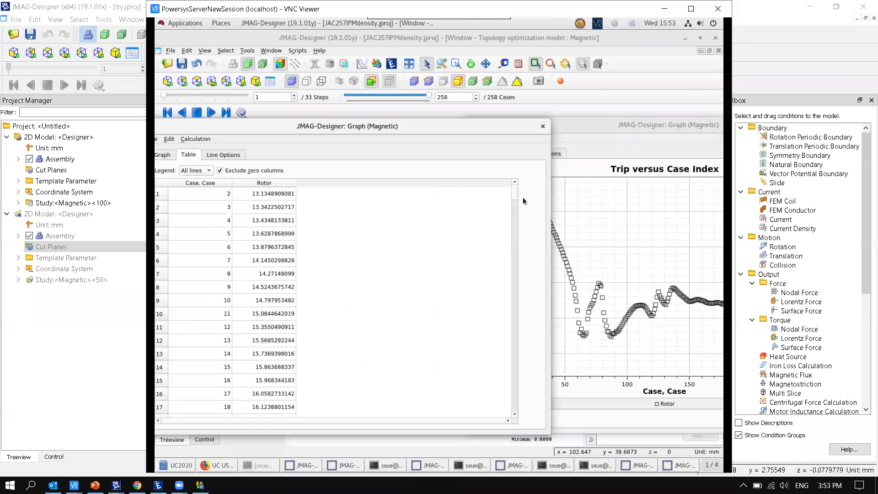
scroll(516, 199, down, 20)
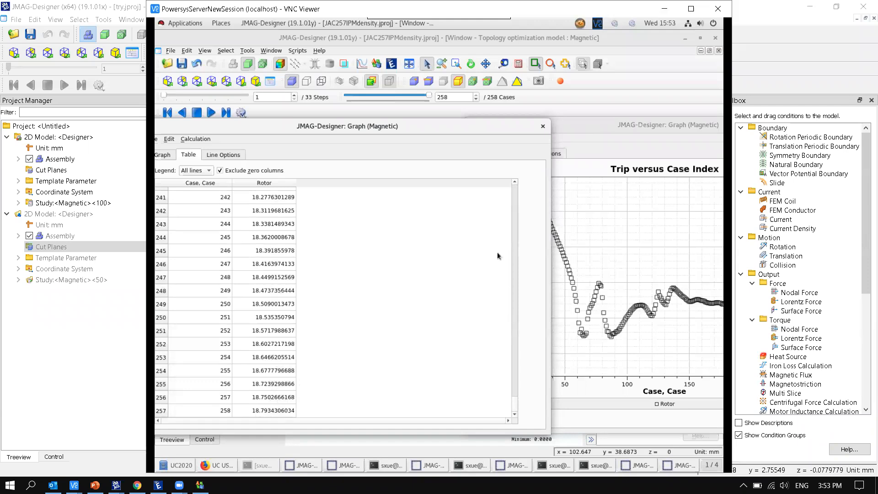
drag(588, 121, 358, 122)
click(283, 153)
drag(608, 187, 604, 415)
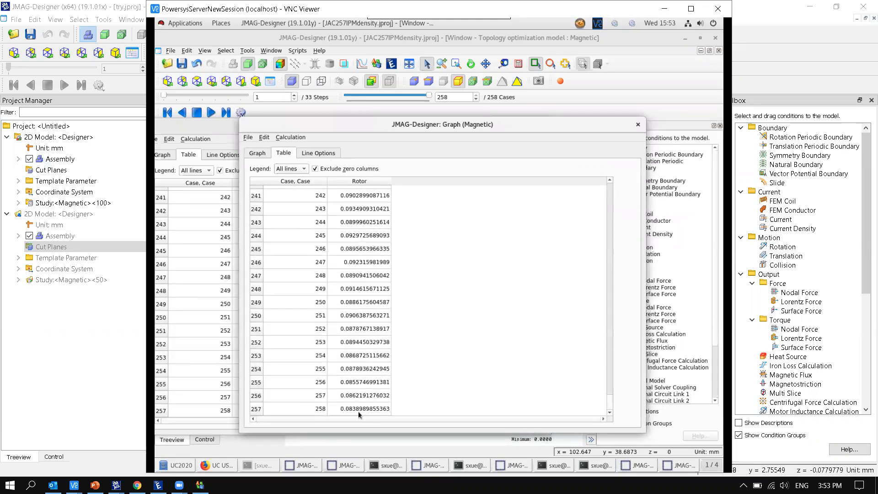
Move both table windows aside to uncover the optimized rotor contour at case 258.
drag(268, 123, 292, 124)
drag(600, 180, 615, 182)
drag(473, 128, 237, 263)
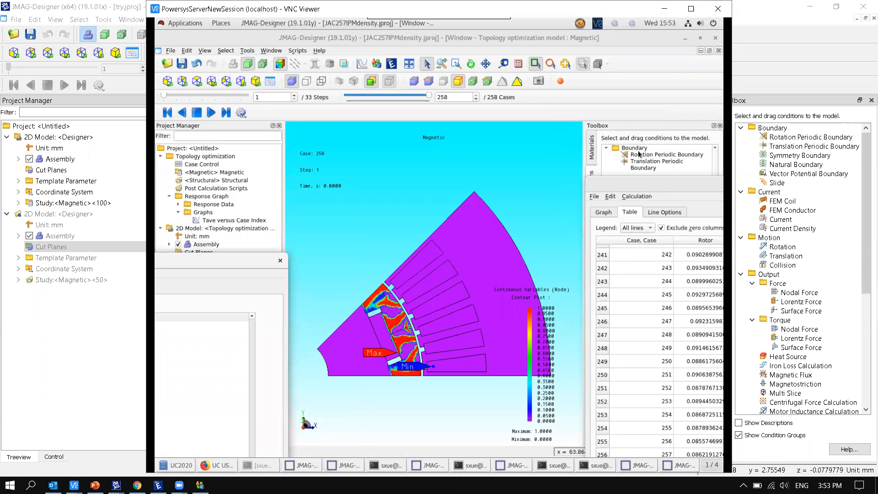
drag(616, 185, 616, 187)
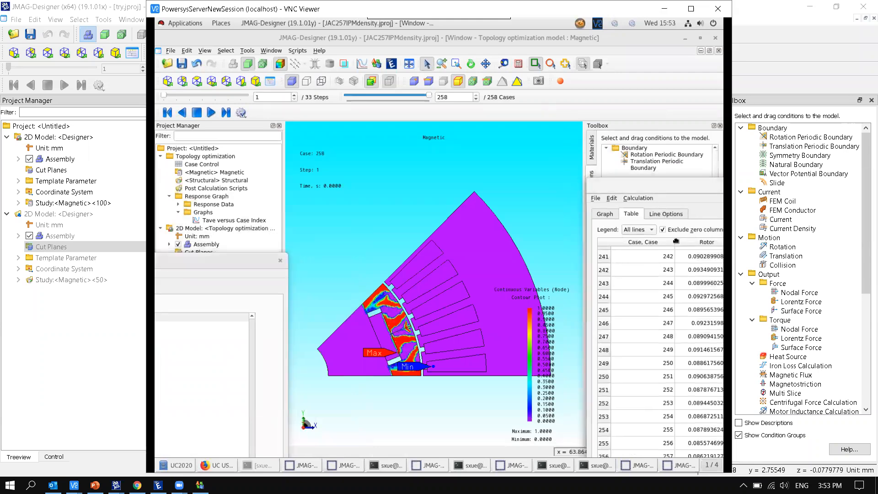
drag(675, 250, 677, 253)
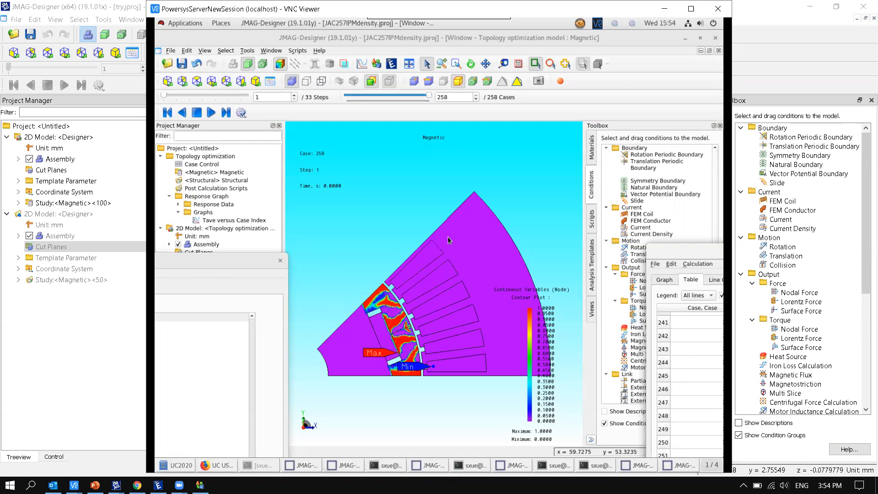
Close the remote session and VNC Viewer, and switch to the local JMAG-Designer window with the JAC018_ThermalScript project.
click(716, 9)
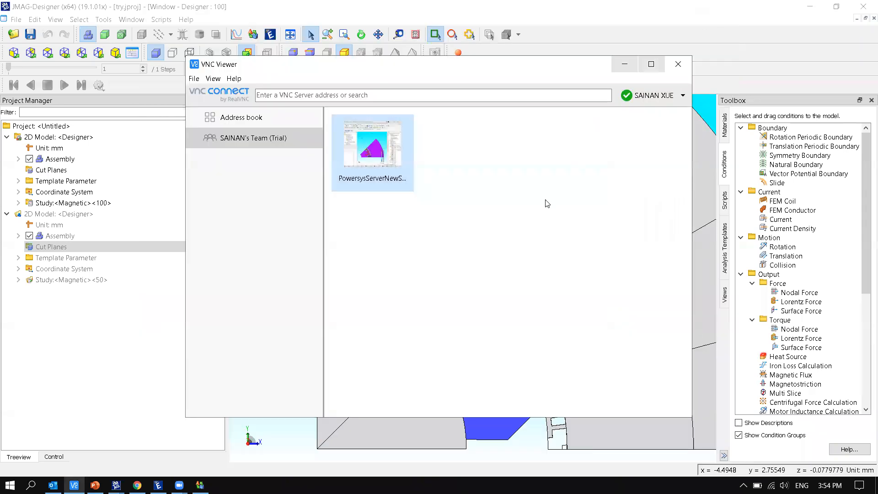
click(678, 64)
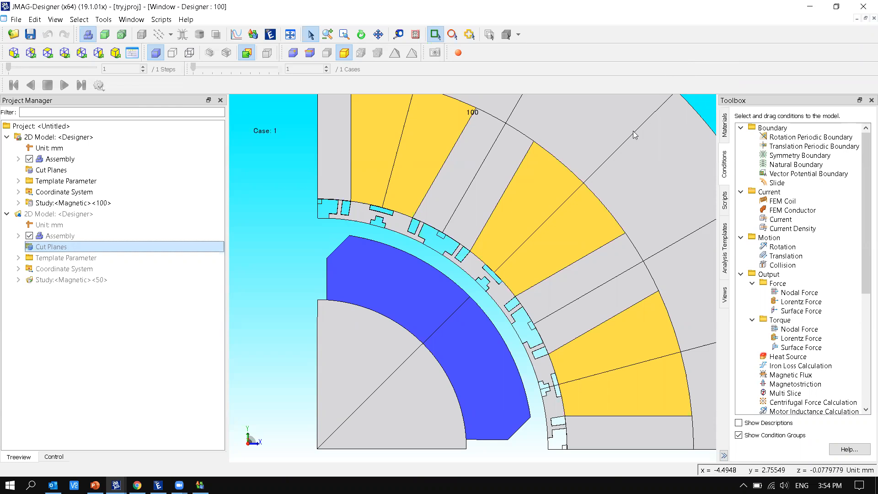
click(158, 485)
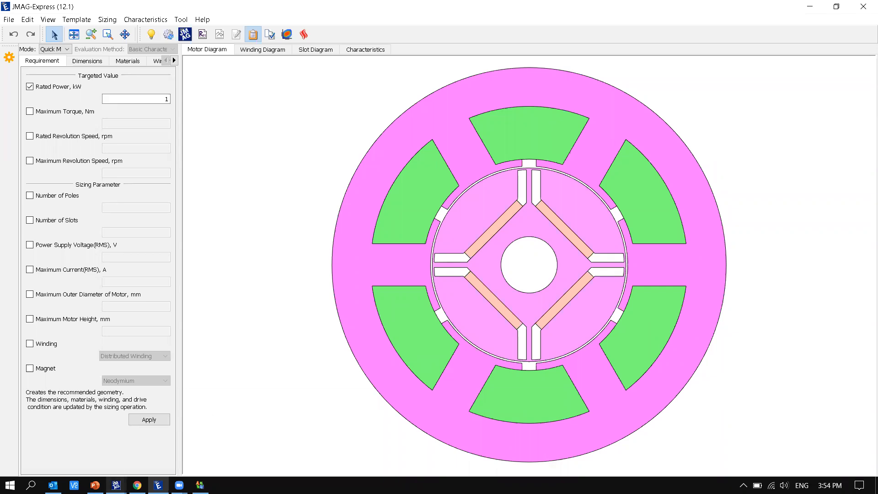
mouse_move(115, 484)
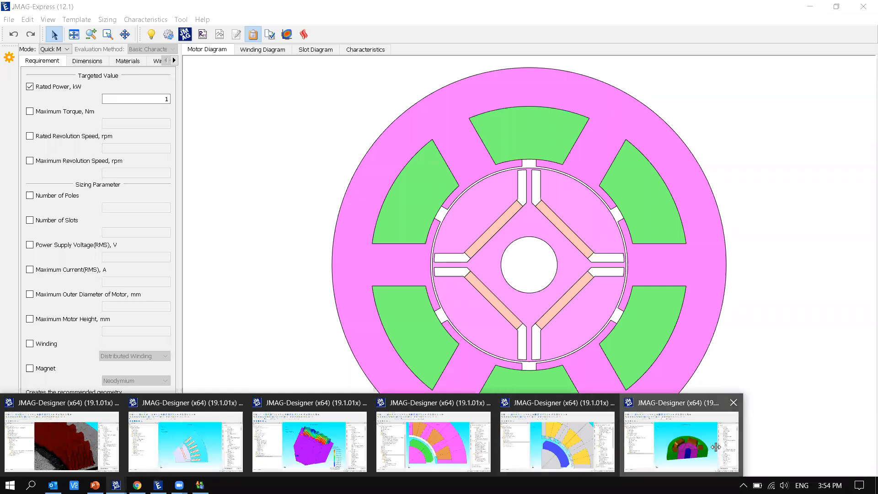
click(681, 441)
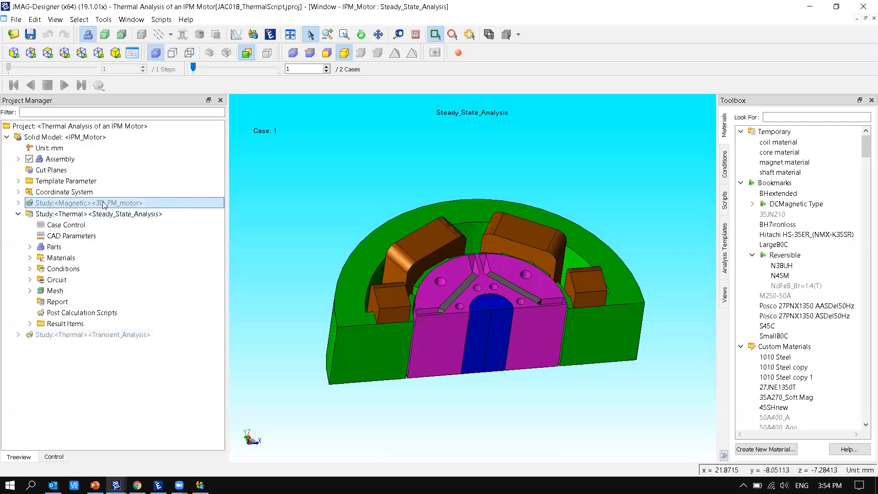
Look through the magnetic and steady-state thermal studies and their setup items in the project tree of the IPM motor.
click(84, 203)
click(102, 215)
click(117, 225)
click(117, 236)
click(114, 247)
click(113, 258)
click(111, 269)
click(120, 280)
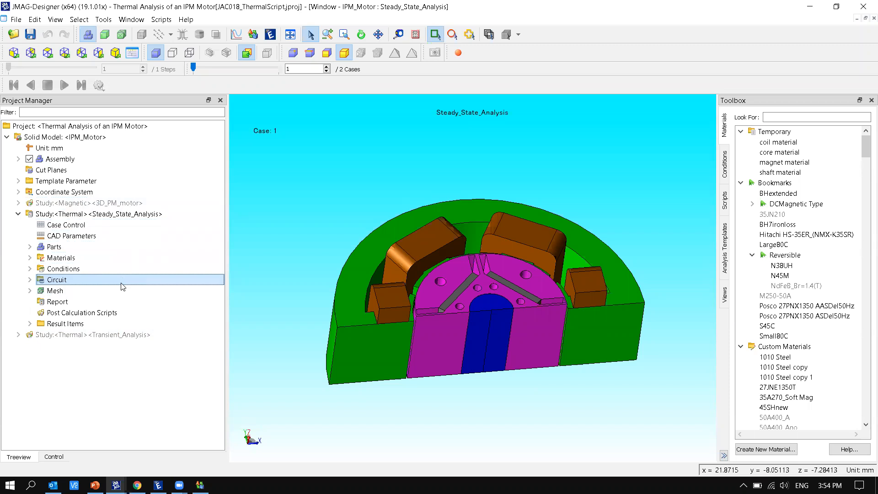
click(117, 257)
click(116, 225)
click(119, 202)
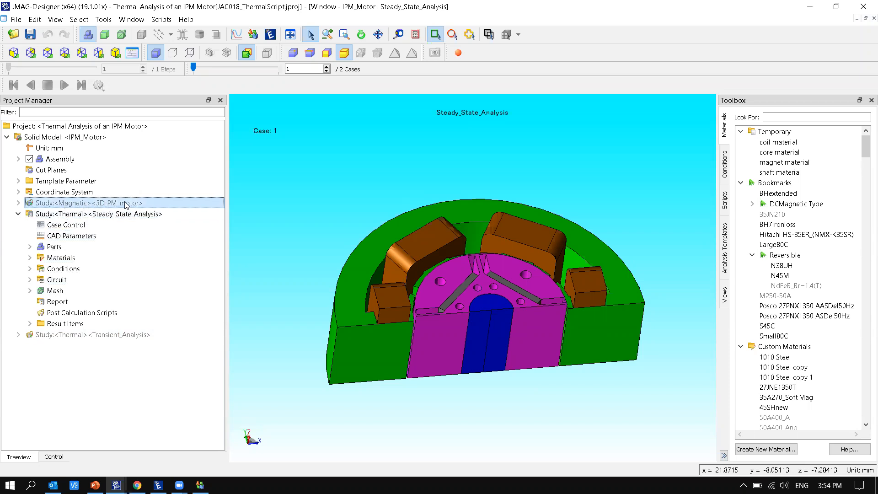
click(68, 224)
click(66, 217)
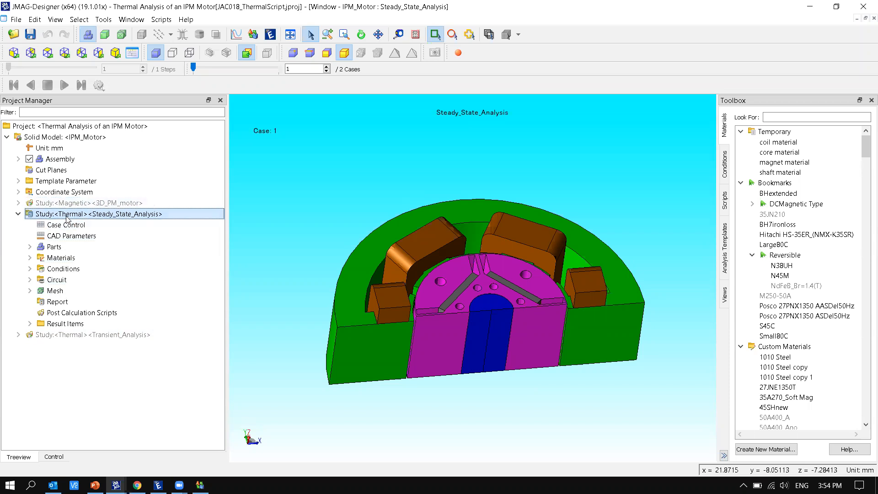
click(55, 224)
click(71, 216)
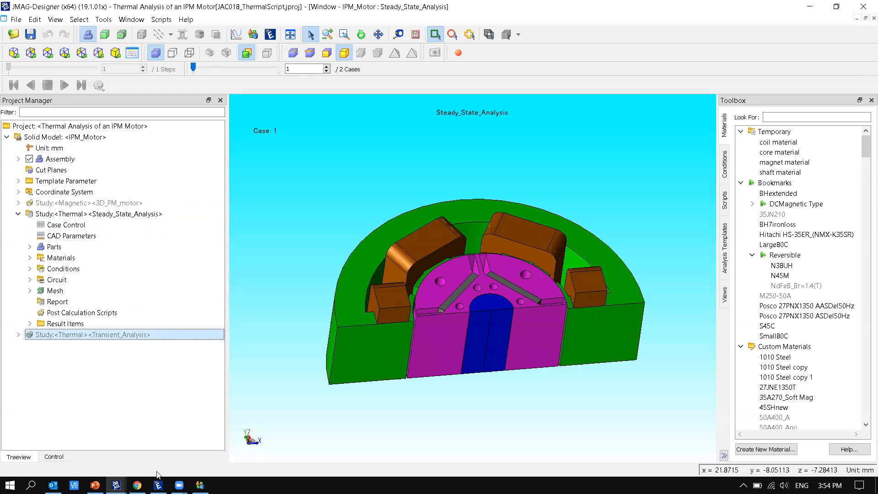
Switch to JMAG-Express and view the motor's dimension parameters and winding diagram.
click(158, 485)
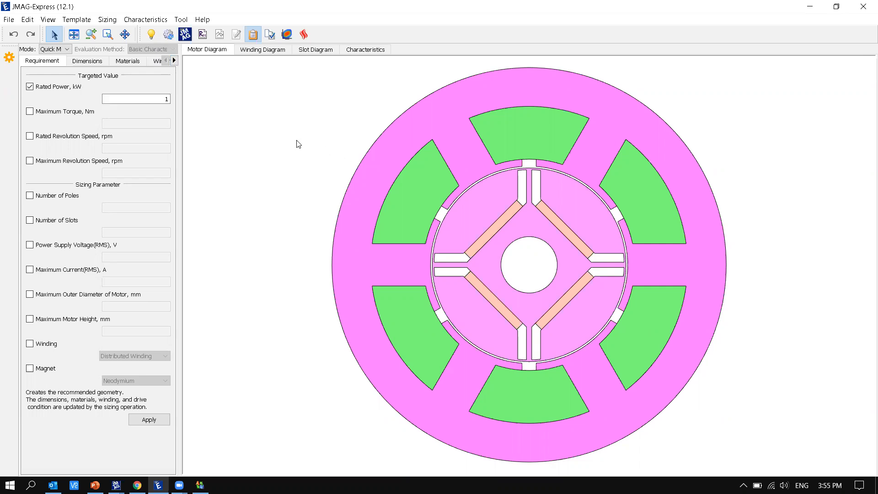
click(80, 67)
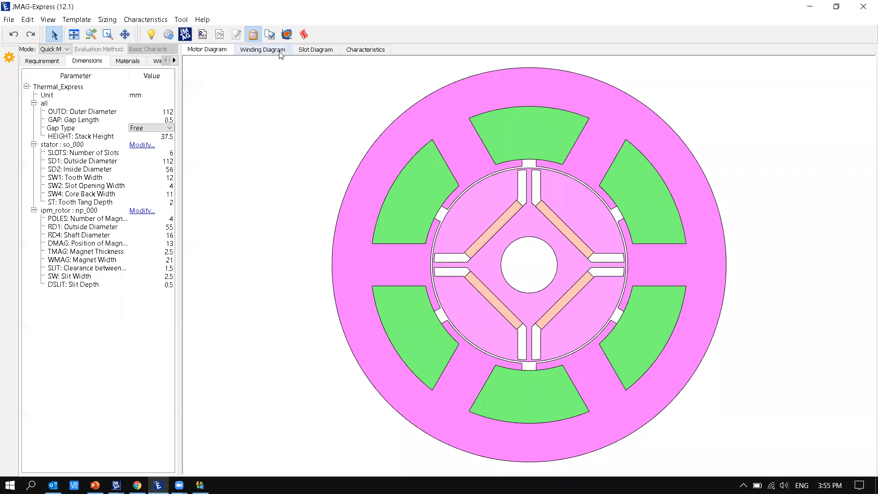
click(281, 53)
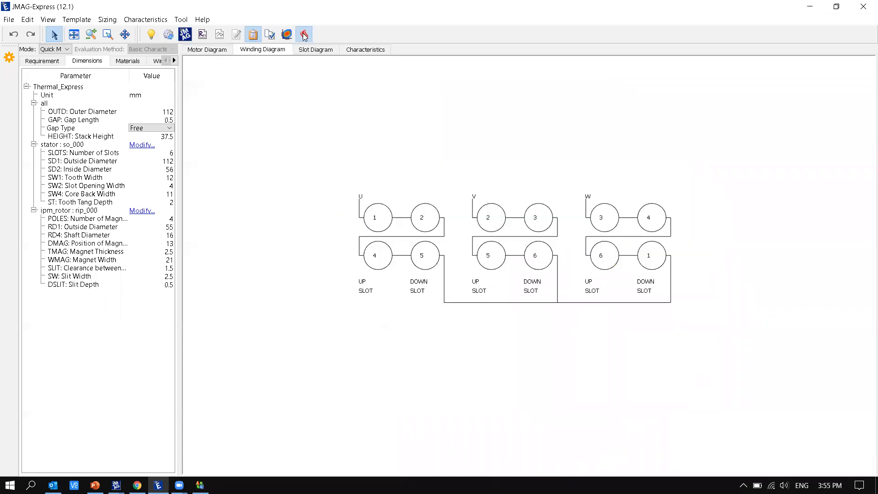
Enable the thermal model, calculate the motor's characteristics, and display the node temperatures on the thermal circuit.
click(304, 34)
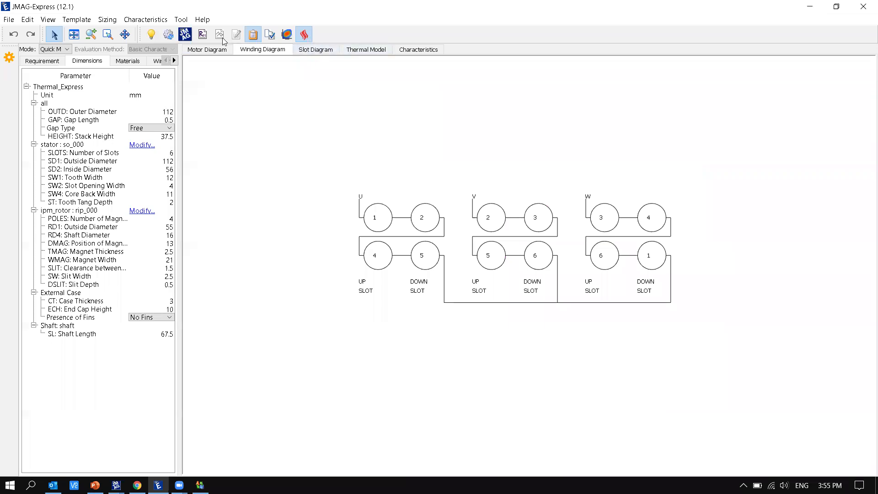
click(365, 49)
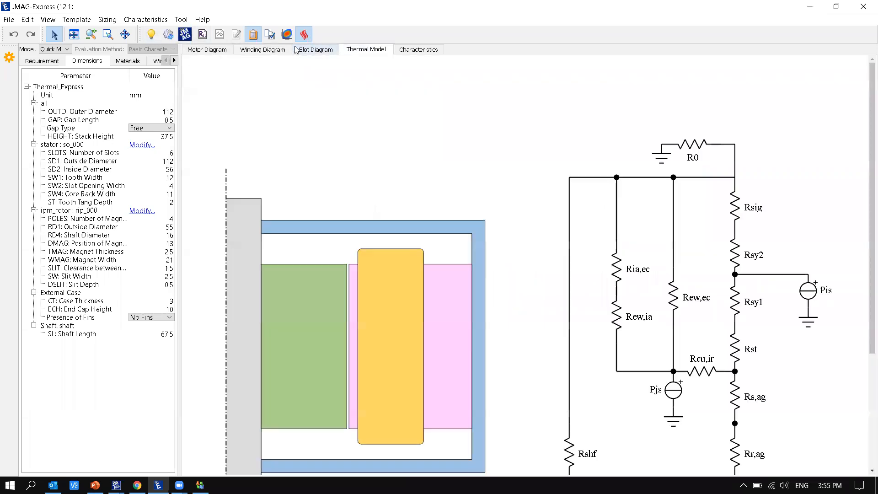
click(151, 34)
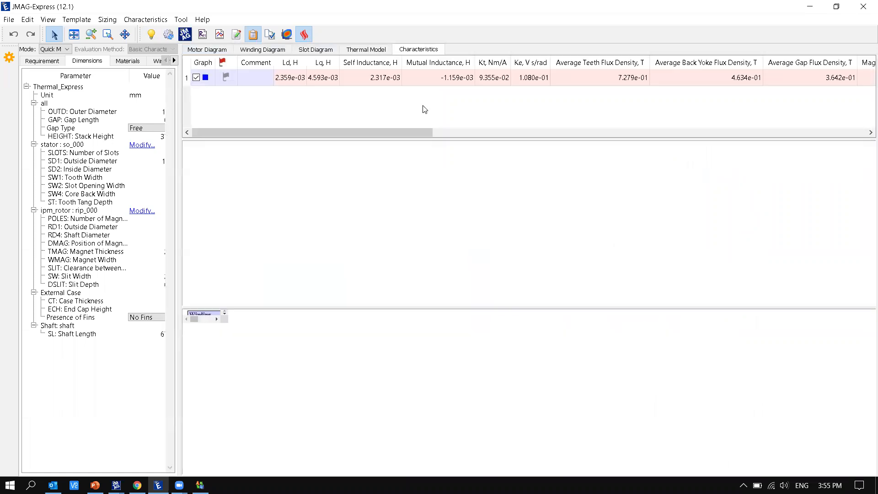
click(366, 50)
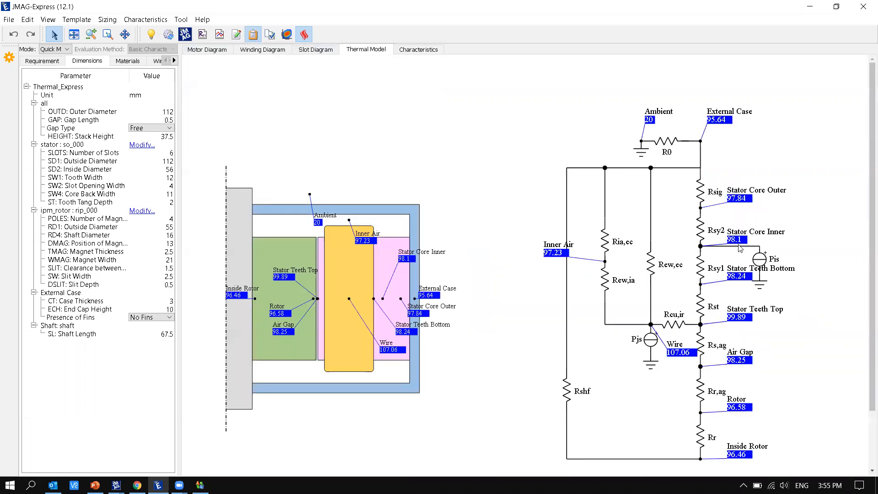
Export the motor to JMAG-Designer as a 2D partial model and dismiss the meeting reminder.
click(185, 35)
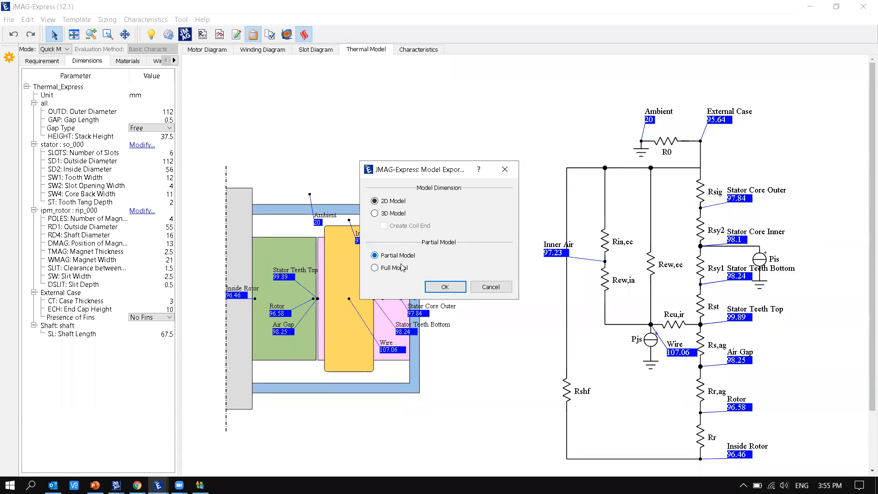
click(443, 288)
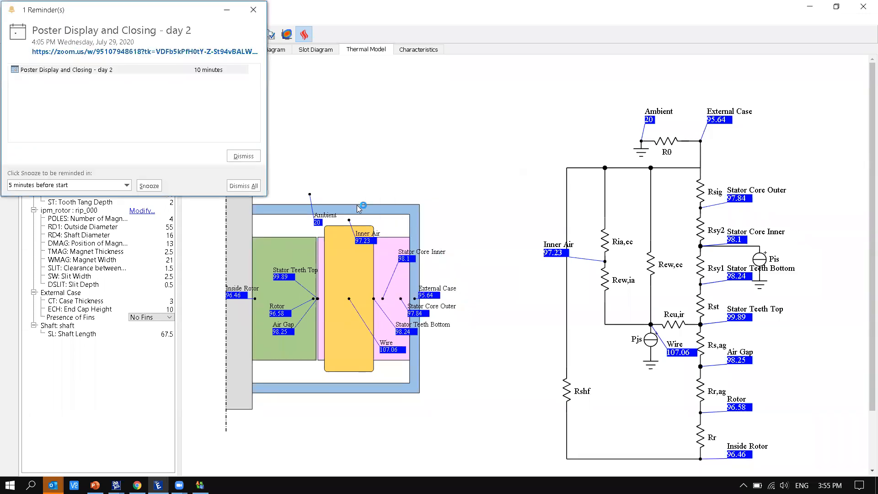
click(254, 156)
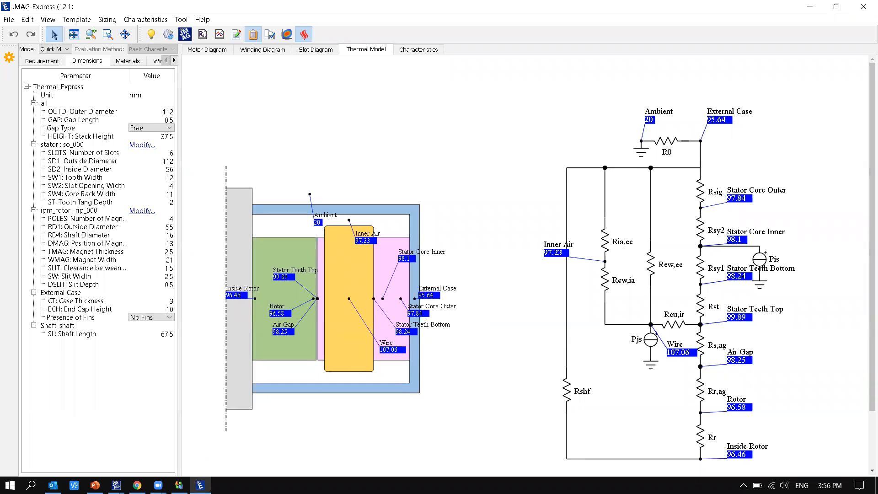
Switch to the JMAG-Designer window with the exported Express Project and cancel its running calculation.
mouse_move(116, 485)
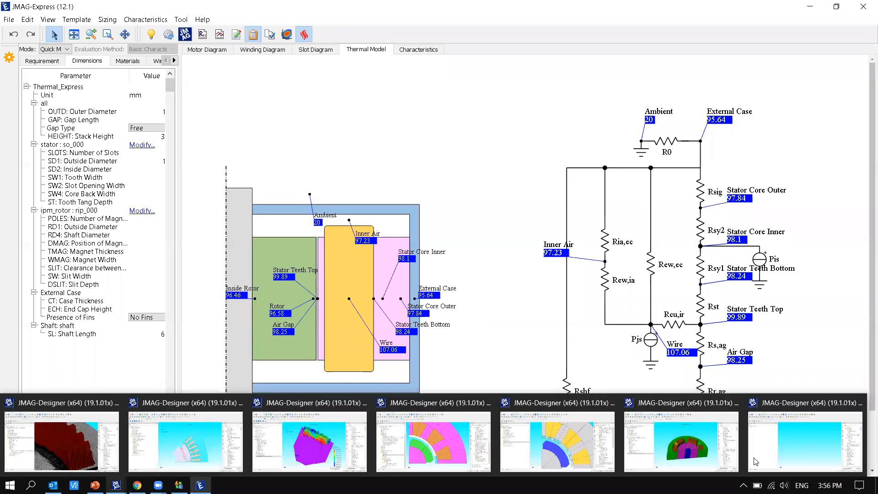
click(808, 463)
click(526, 264)
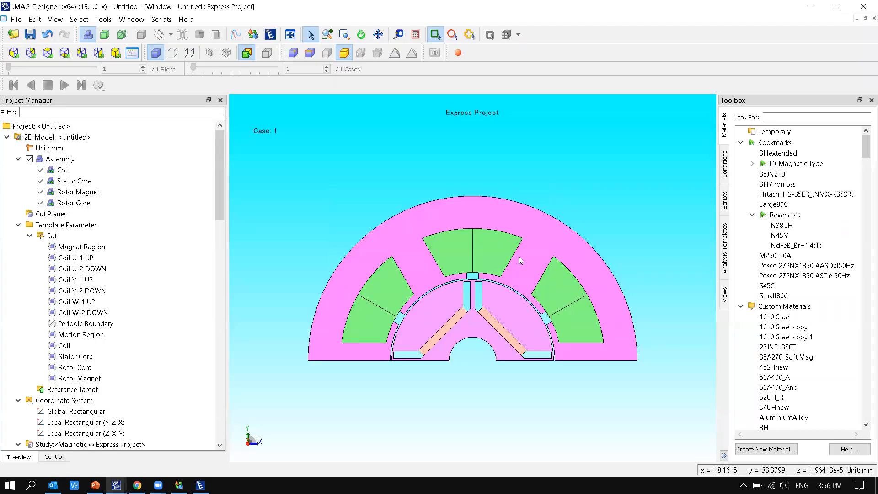
click(430, 371)
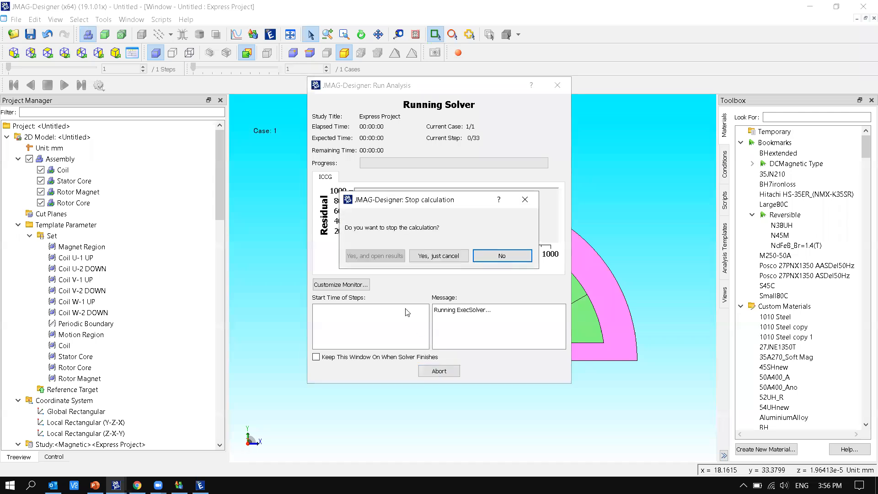
click(431, 258)
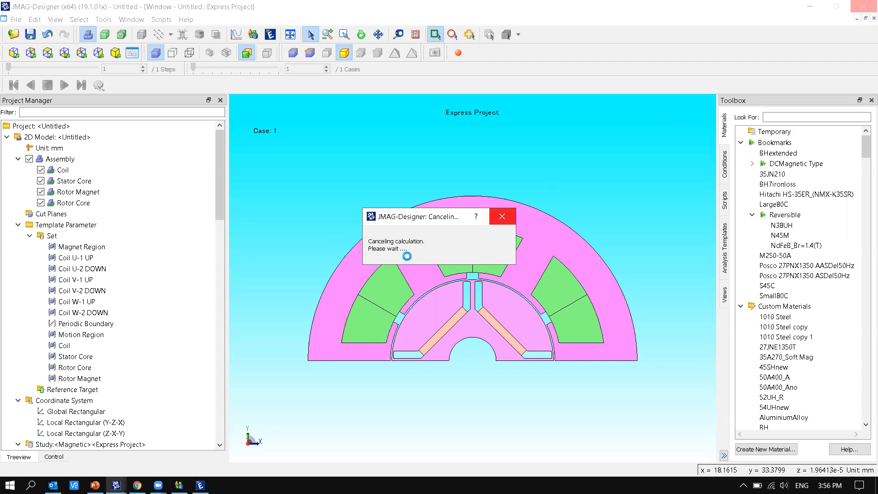
Open the Express Project study's circuit for editing and select the Coupling Control component beside the thermal network.
click(138, 270)
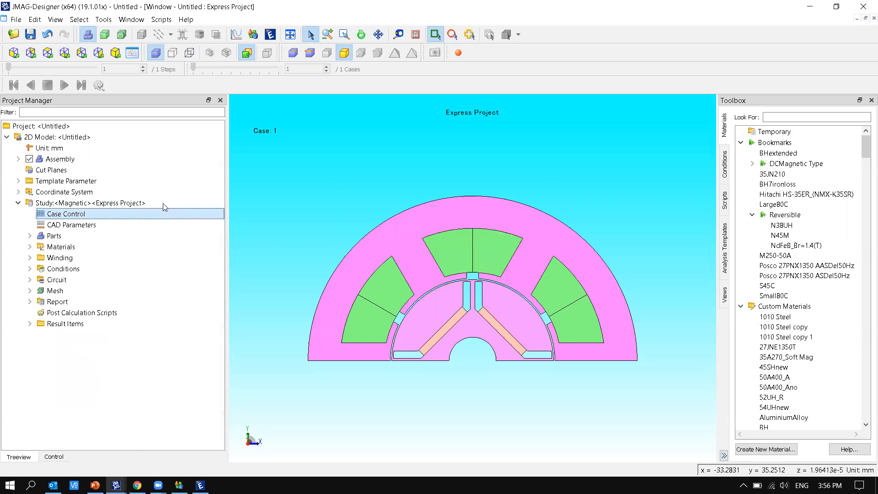
right_click(163, 203)
click(178, 231)
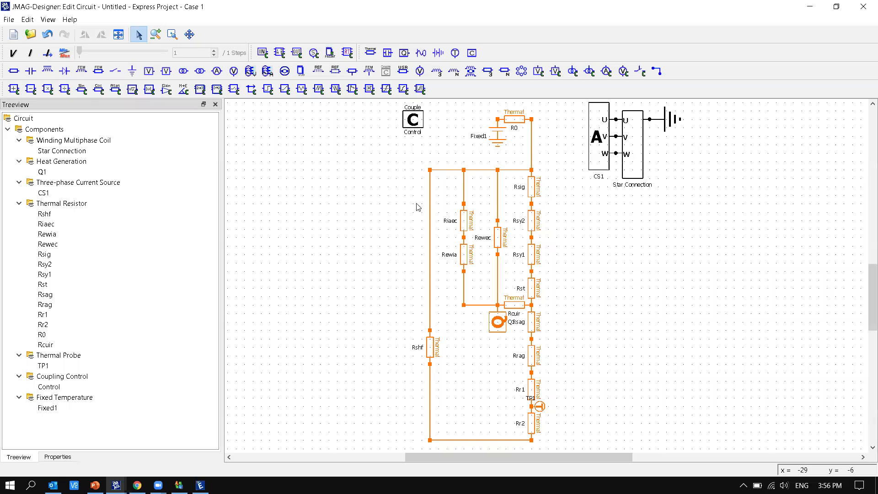
click(413, 126)
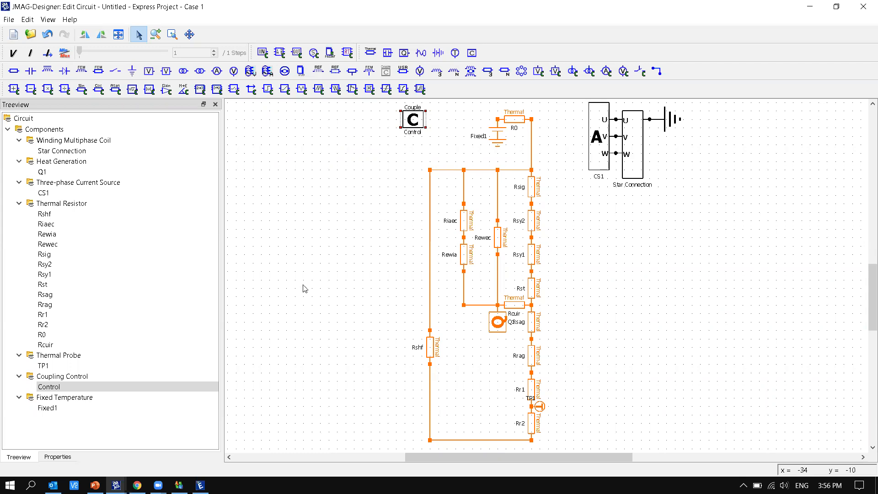
Return to the JAC018_ThermalScript project's steady-state study and show the preinstalled Thermal Setting scripts with their full names readable.
mouse_move(116, 486)
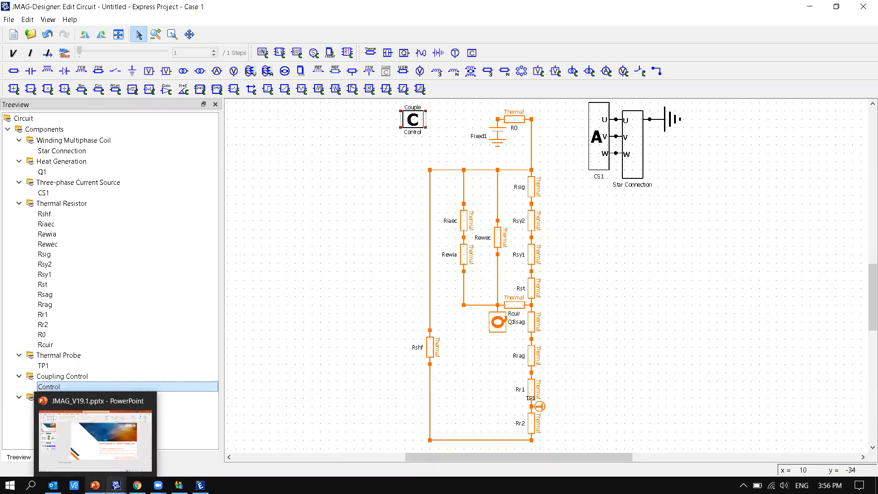
click(681, 435)
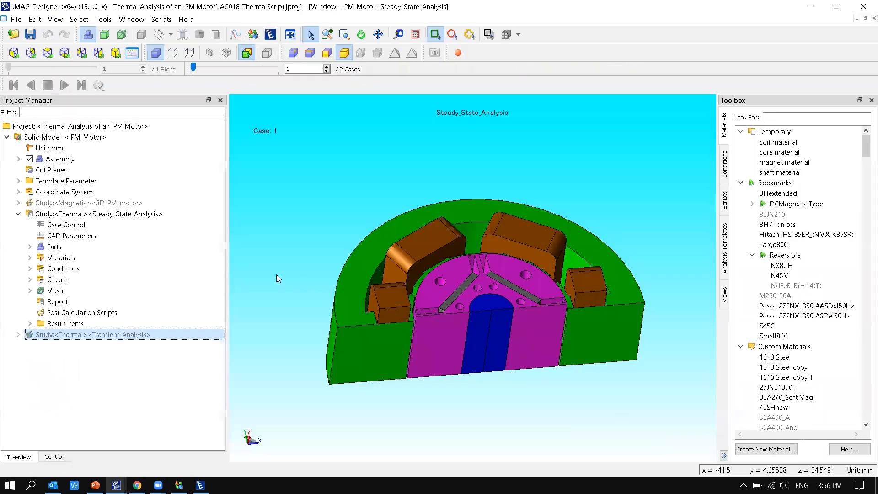
click(131, 216)
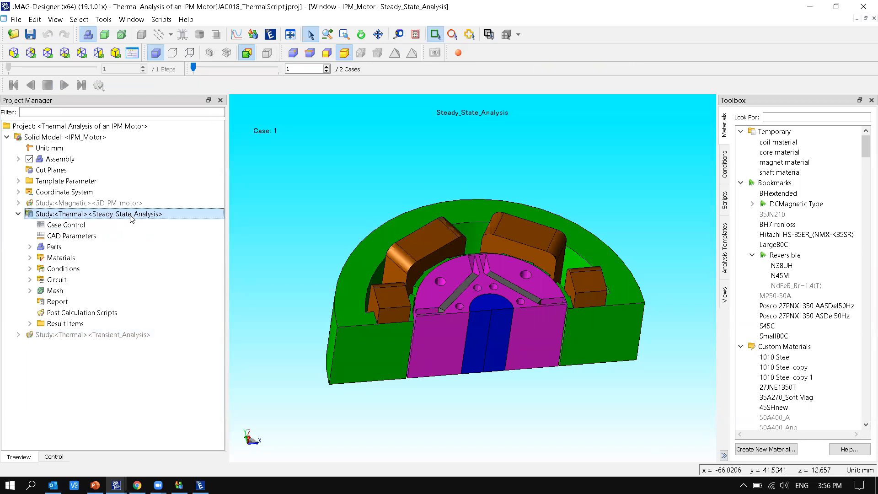
click(724, 163)
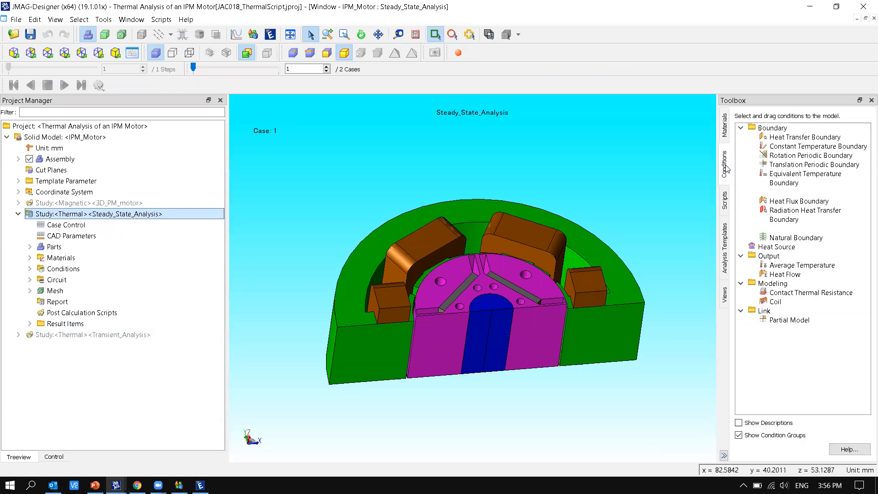
click(725, 200)
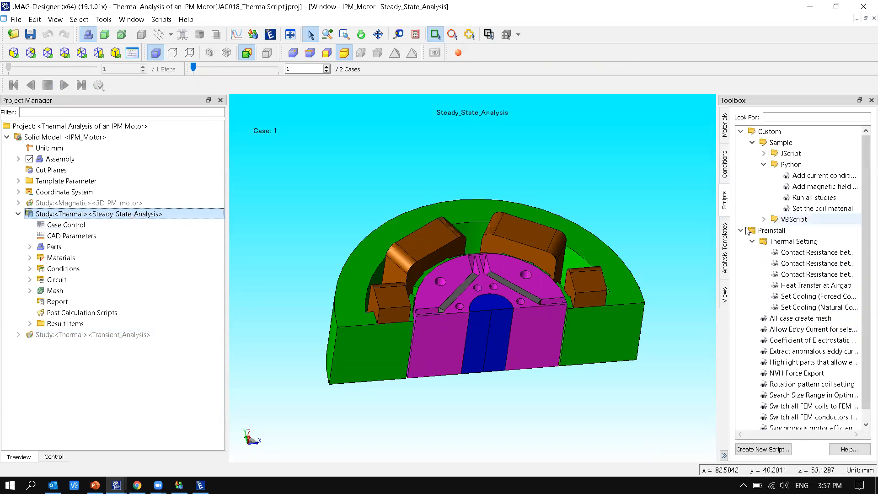
drag(716, 248, 597, 248)
List the steady-state study's conditions and inspect the model faces assigned to the periodic boundary, heat transfer and contact thermal resistance conditions.
click(30, 268)
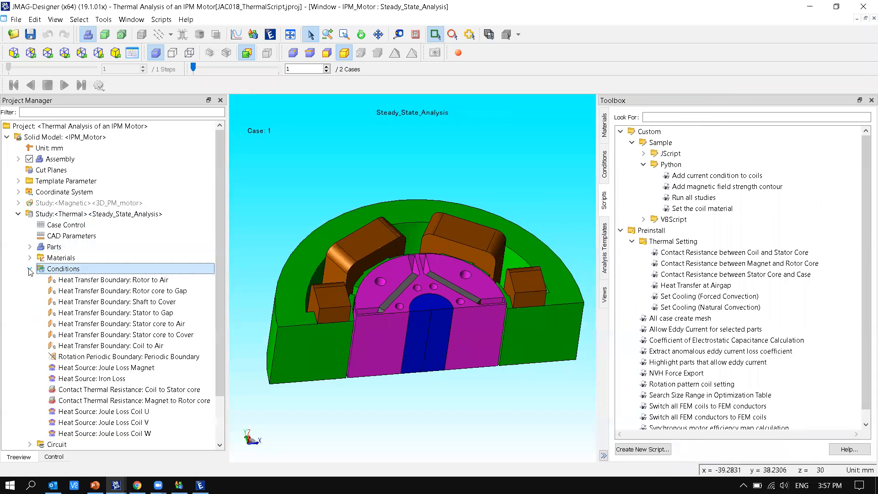
click(114, 367)
scroll(117, 376, down, 2)
click(117, 368)
click(114, 301)
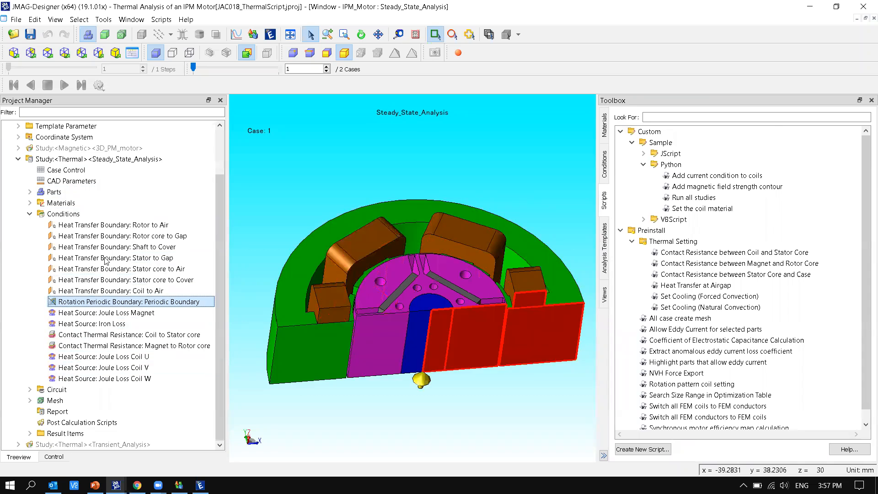
click(112, 236)
click(118, 225)
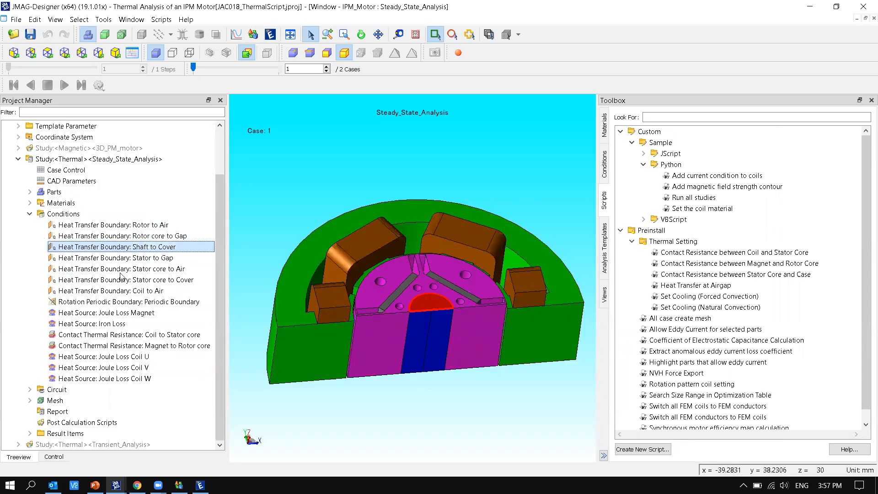
click(118, 345)
click(118, 334)
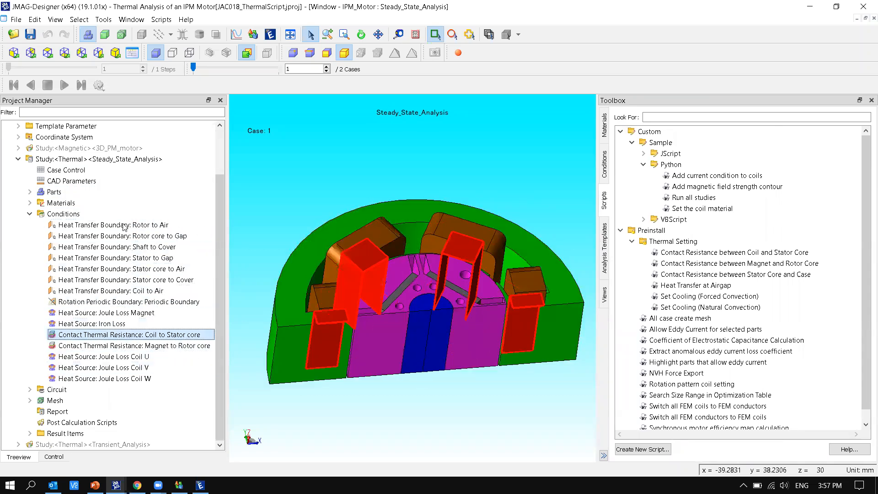
Inspect the reference temperature and heat transfer coefficient of the Rotor to Air boundary, and close it without changes.
click(117, 224)
double_click(119, 225)
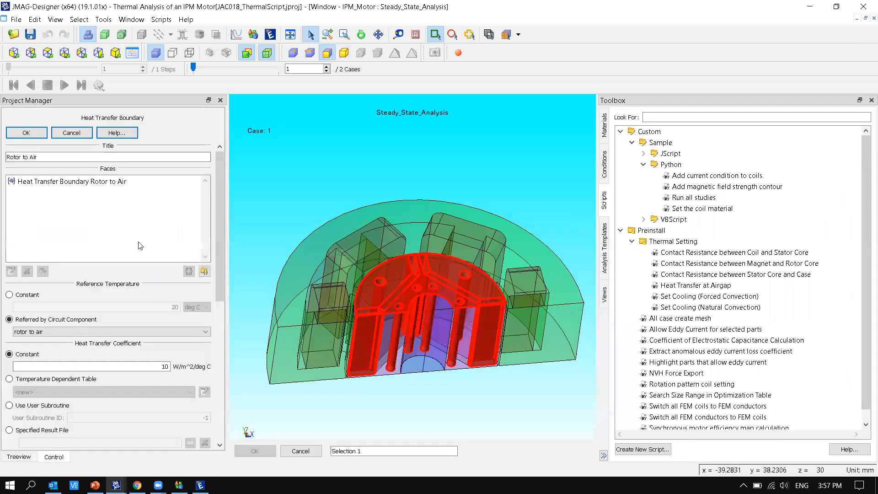
scroll(214, 247, down, 3)
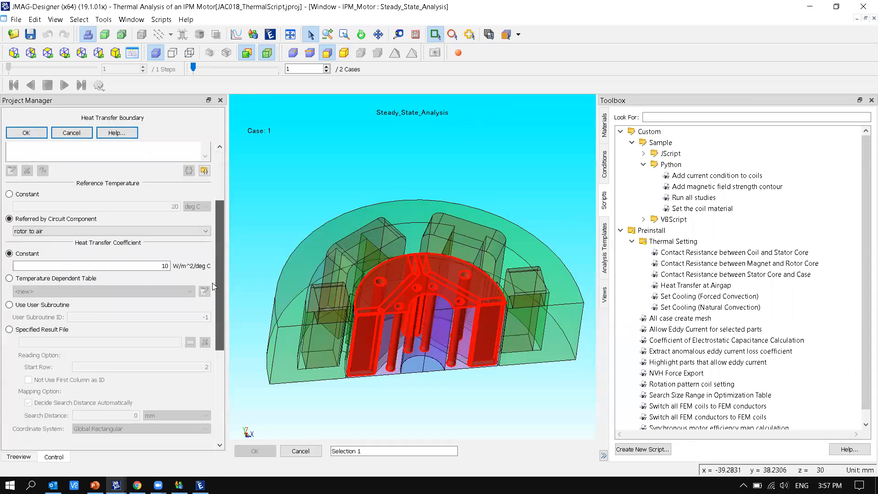
drag(155, 264, 169, 266)
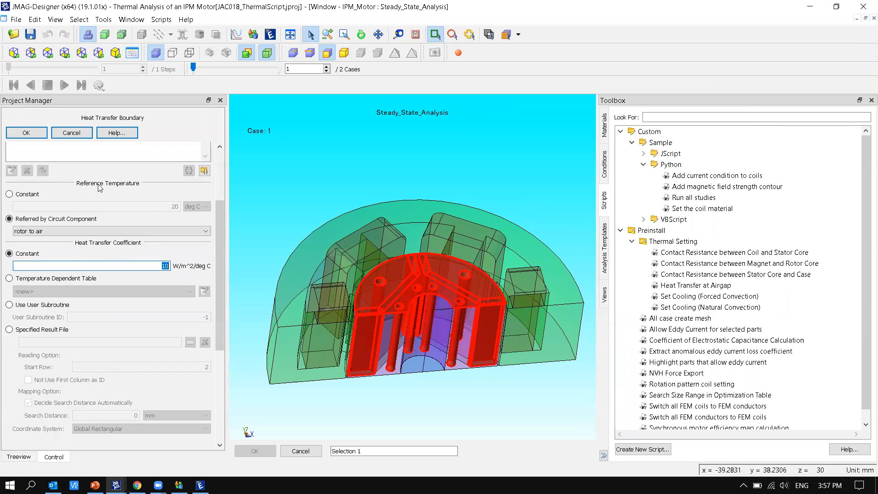
click(80, 135)
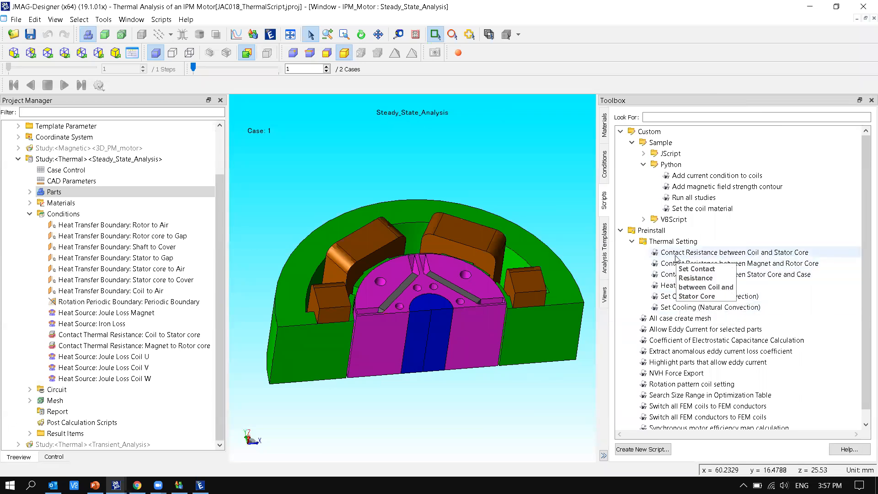
Examine the airgap between the rotor and stator core up close.
middle_drag(470, 297, 457, 313)
scroll(329, 318, up, 5)
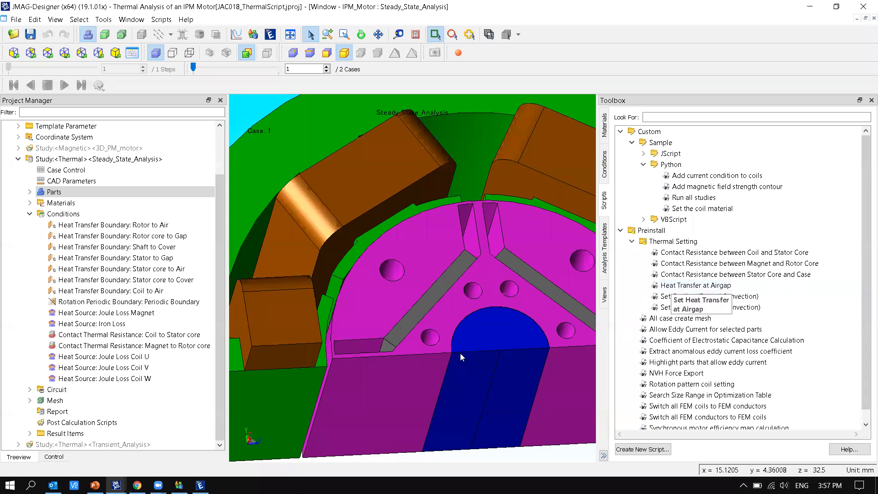
Start the Heat Transfer at Airgap script and assign the rotor core's outer face and the stator core's facing inner face.
mouse_move(341, 354)
middle_down()
mouse_move(322, 353)
mouse_move(332, 356)
middle_up()
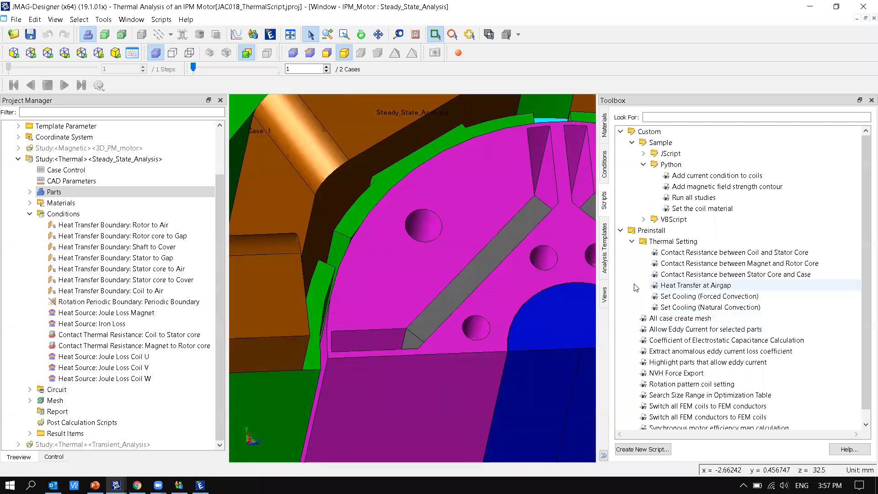
click(696, 286)
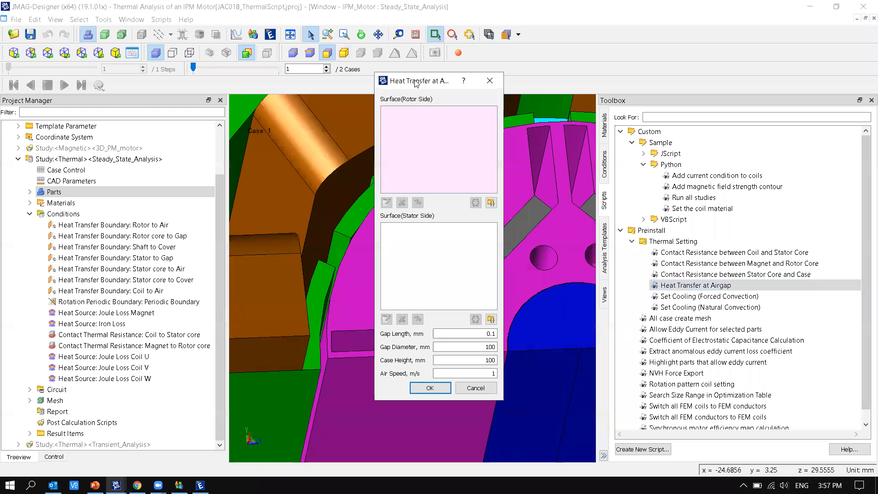
drag(415, 81, 652, 104)
click(325, 346)
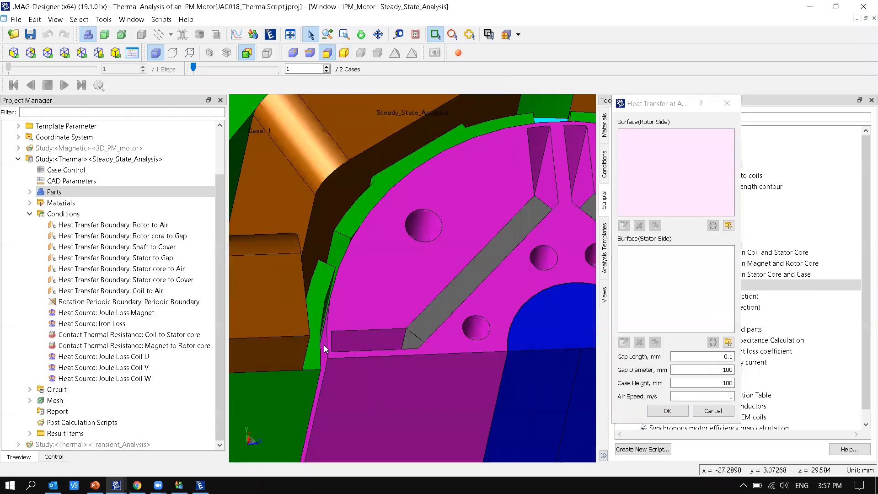
click(678, 284)
middle_drag(346, 319, 332, 372)
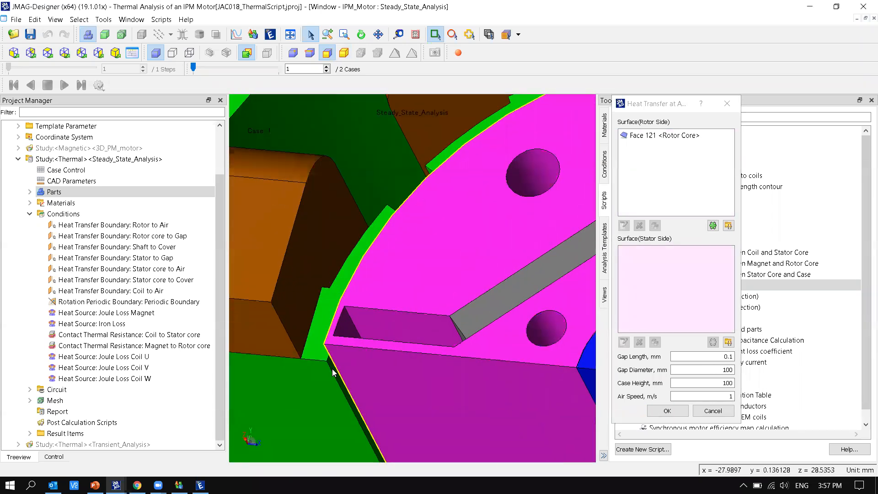
click(333, 372)
middle_drag(428, 345, 510, 347)
Set the airgap length to 1 mm and apply the Heat Transfer at Airgap script.
click(700, 357)
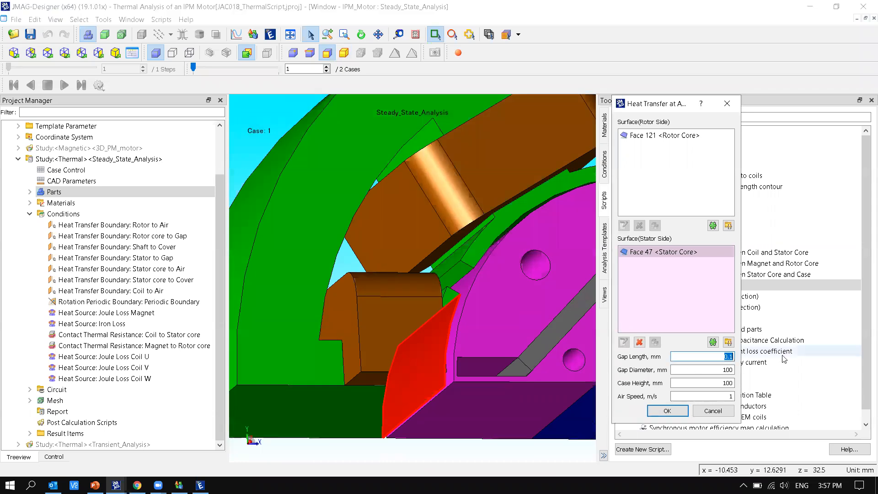
text(1)
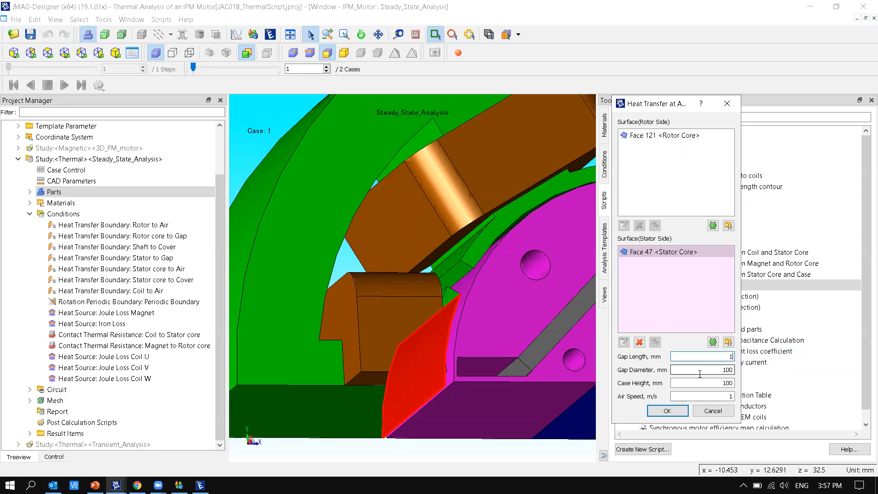
click(667, 411)
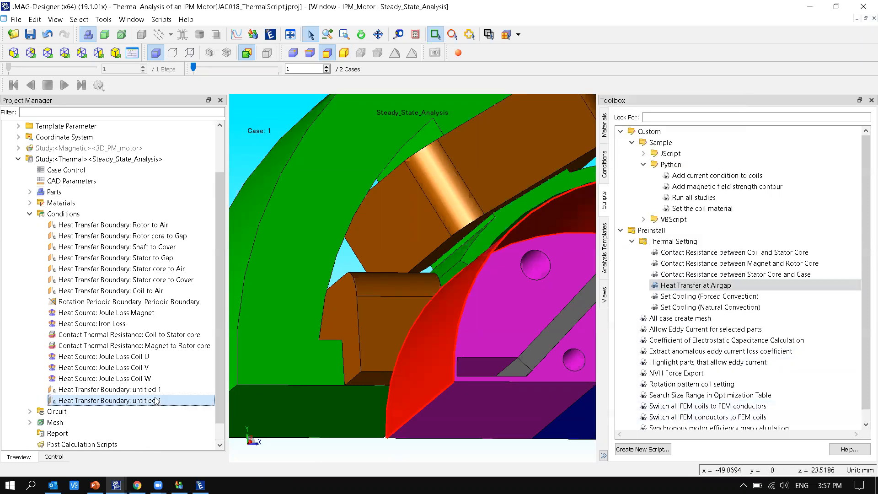
Compare the faces of the two new airgap heat transfer boundaries, inspect the stator side's heat transfer coefficient, and close it without changes.
click(107, 401)
click(107, 395)
click(105, 400)
click(108, 390)
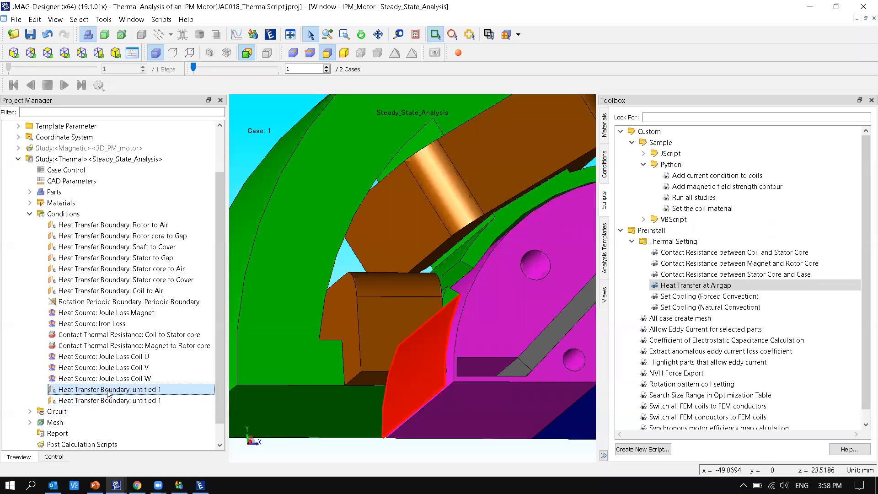
double_click(108, 390)
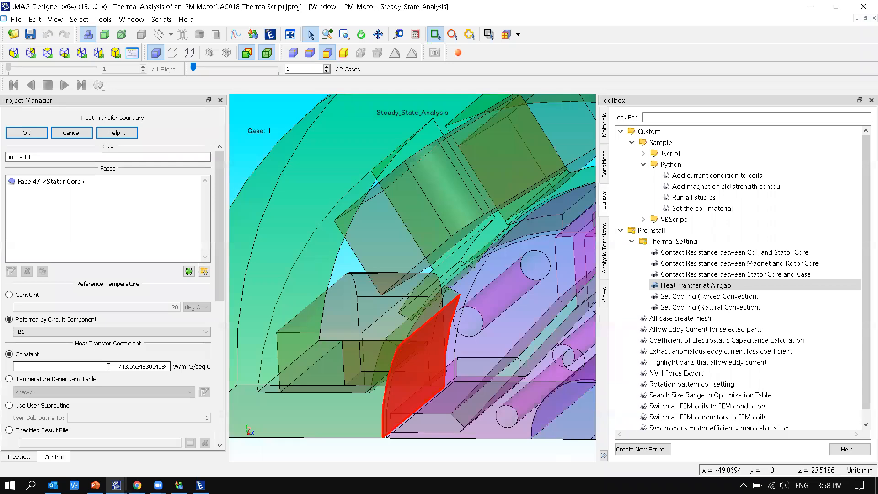
drag(112, 367, 171, 367)
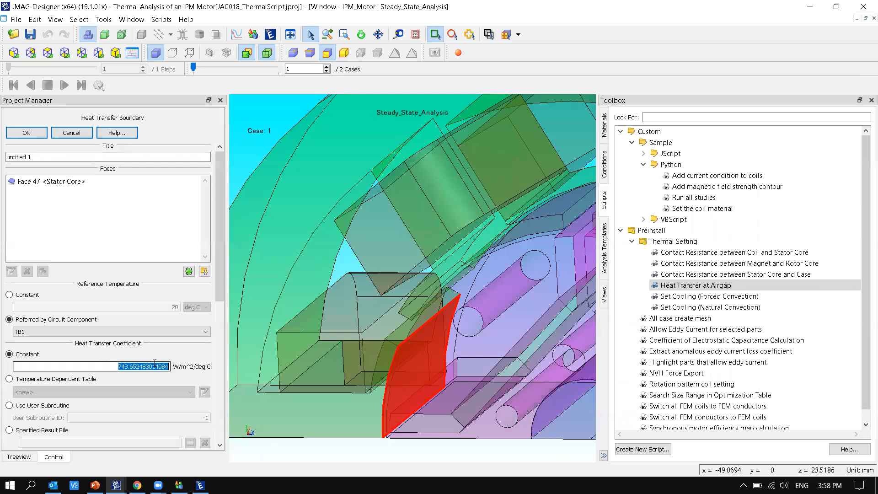
click(70, 134)
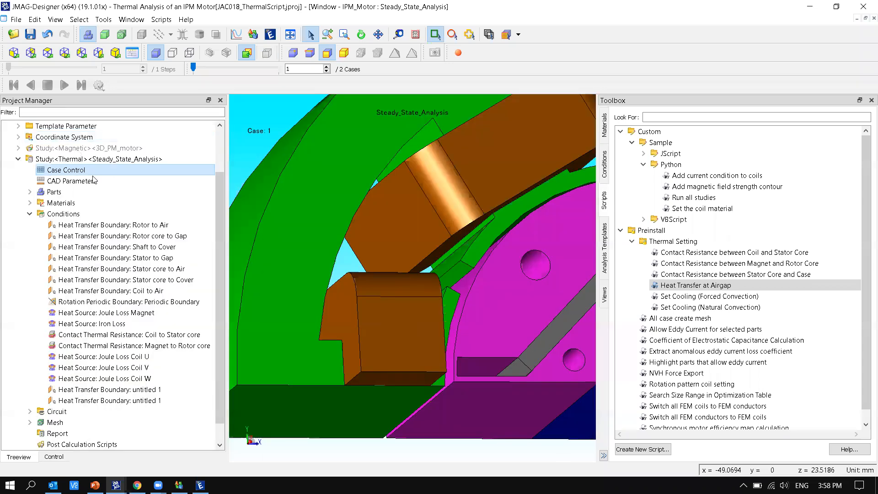
Examine the connected TB1 and TB2 components in the steady-state study's thermal circuit and recheck the stator-side boundary's circuit reference without changes.
right_click(96, 159)
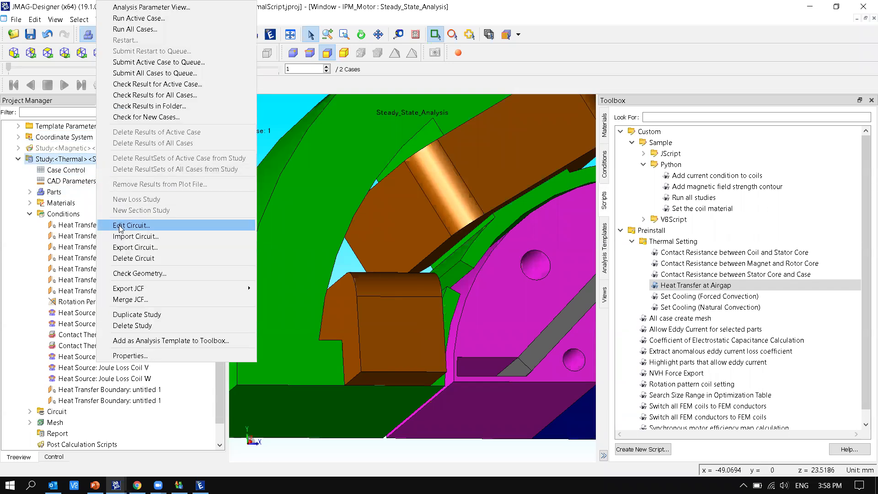
click(133, 224)
drag(541, 384, 676, 451)
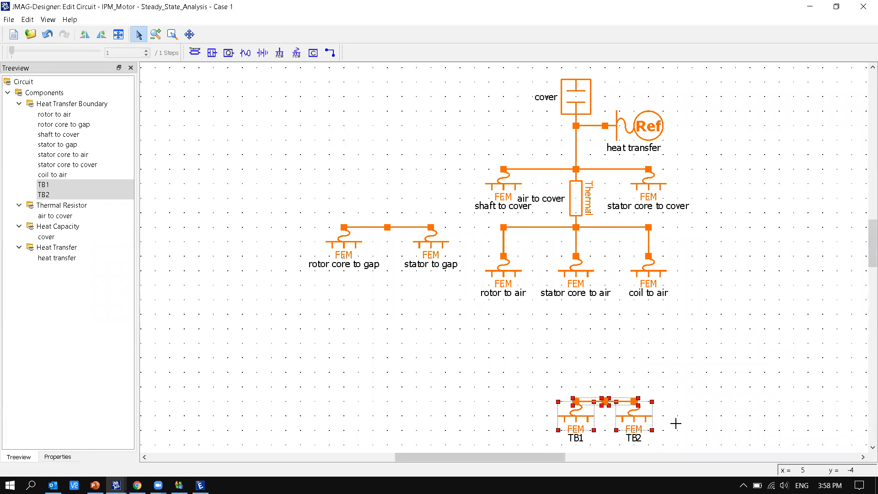
click(675, 423)
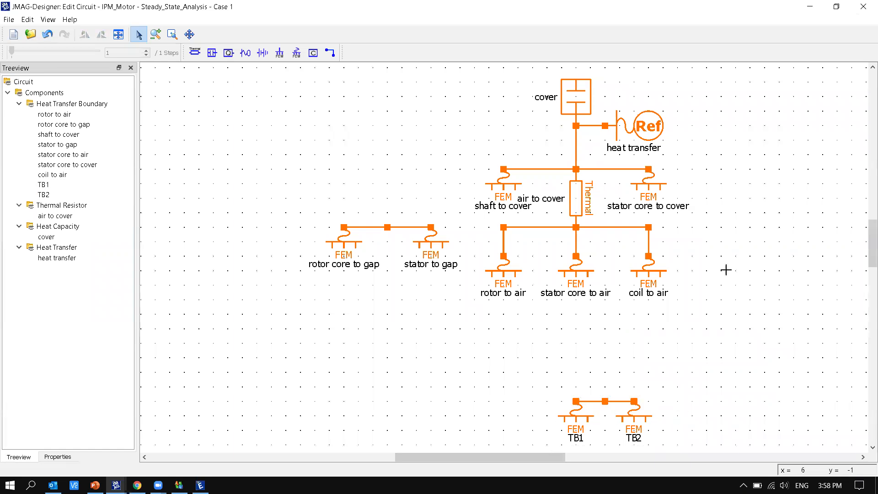
click(864, 10)
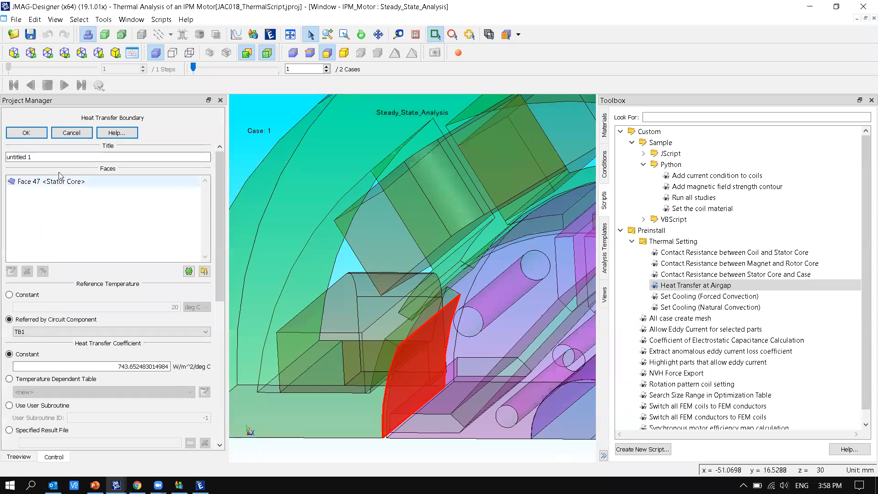
click(72, 134)
click(190, 302)
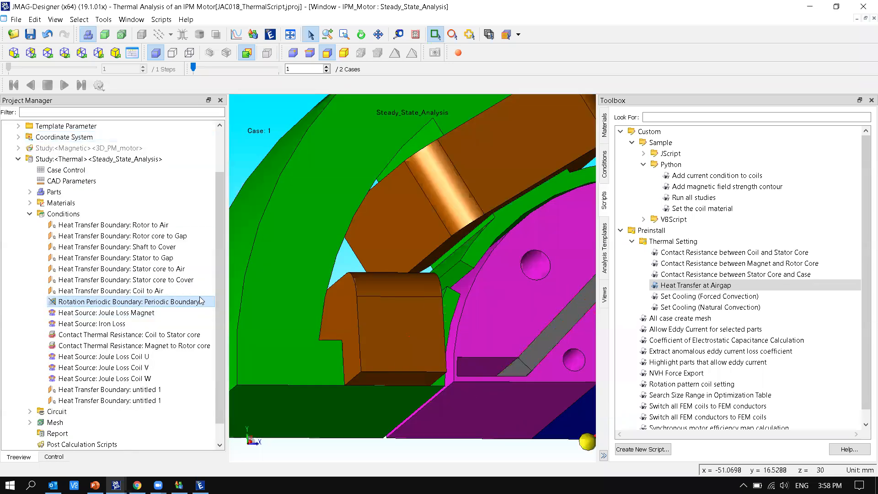
click(208, 291)
Select all the coil parts of the motor and show only them, with their slot-side faces in view.
scroll(220, 308, down, 2)
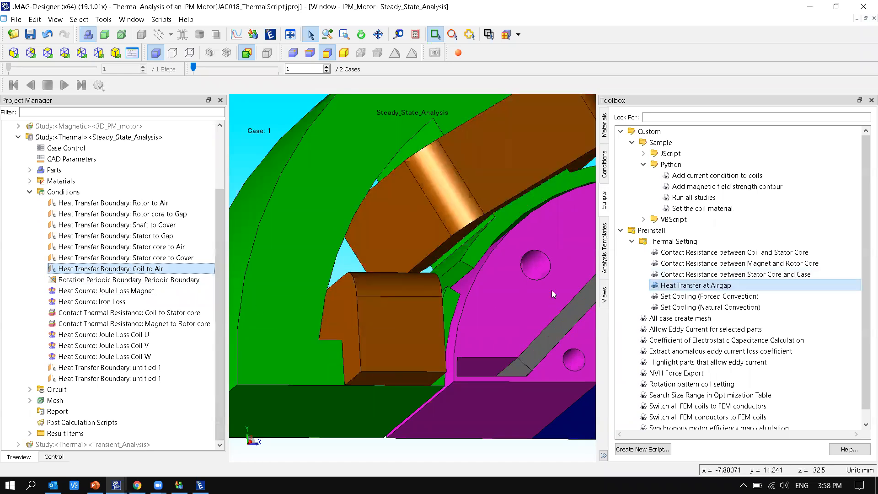
scroll(551, 290, down, 5)
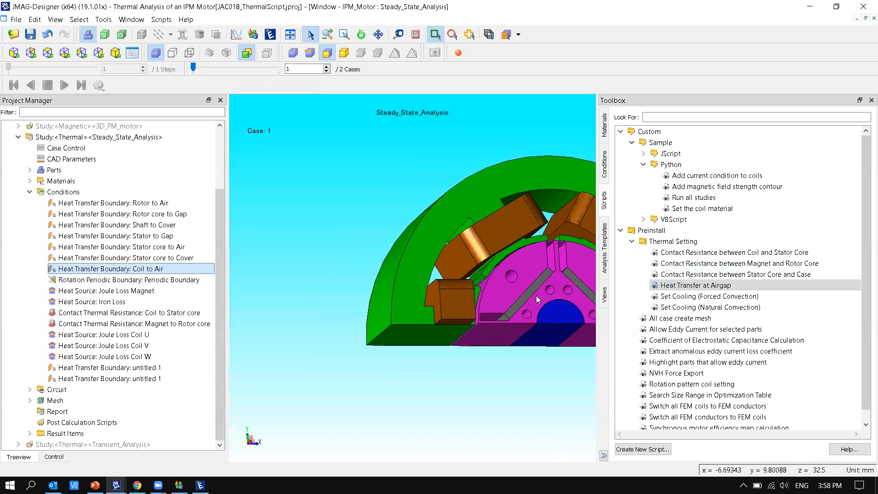
scroll(536, 296, up, 8)
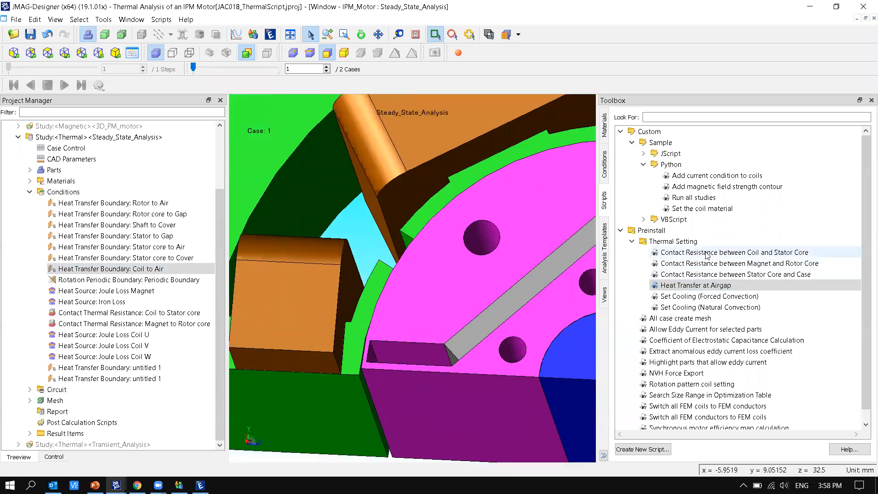
click(681, 254)
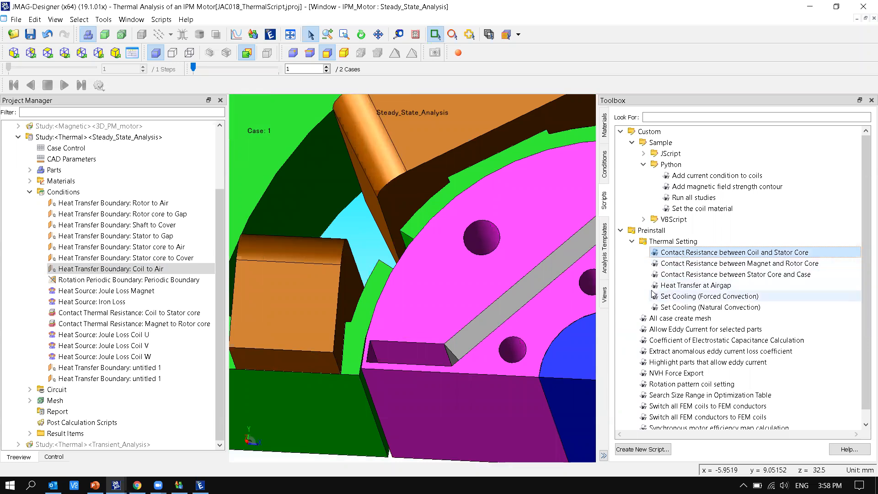
scroll(384, 249, down, 2)
scroll(384, 250, down, 3)
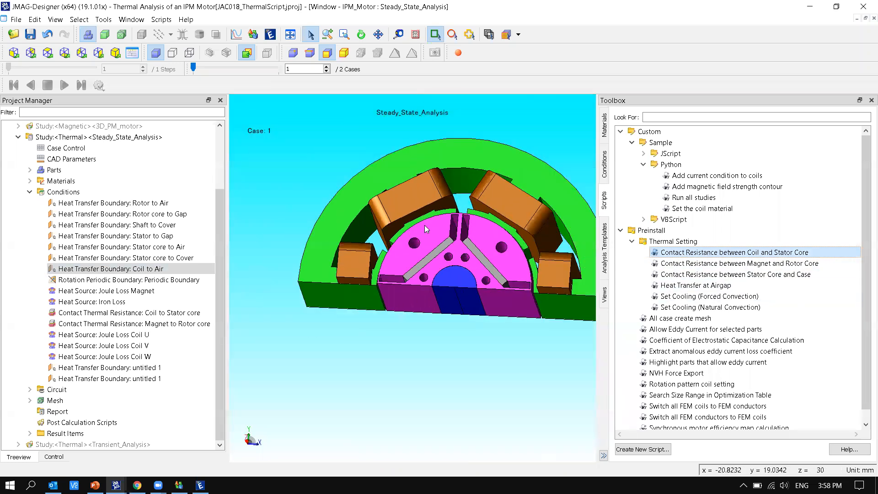
click(344, 53)
right_click(409, 197)
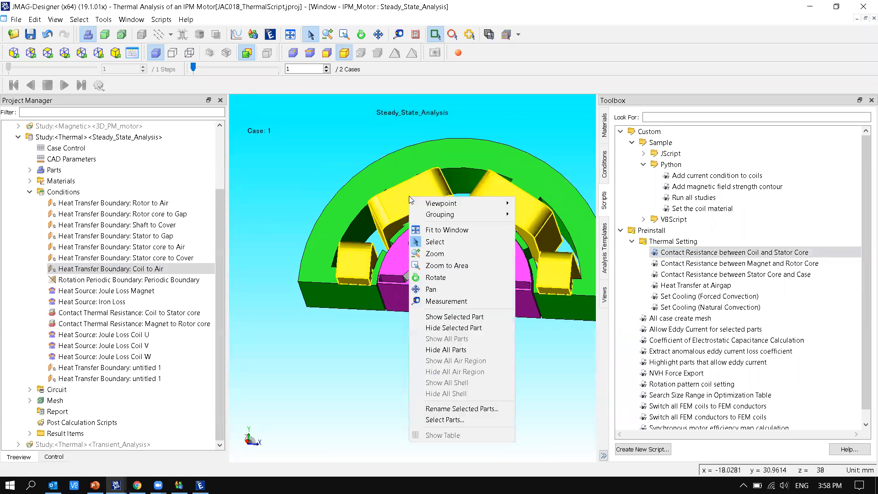
click(438, 317)
middle_drag(472, 270, 516, 198)
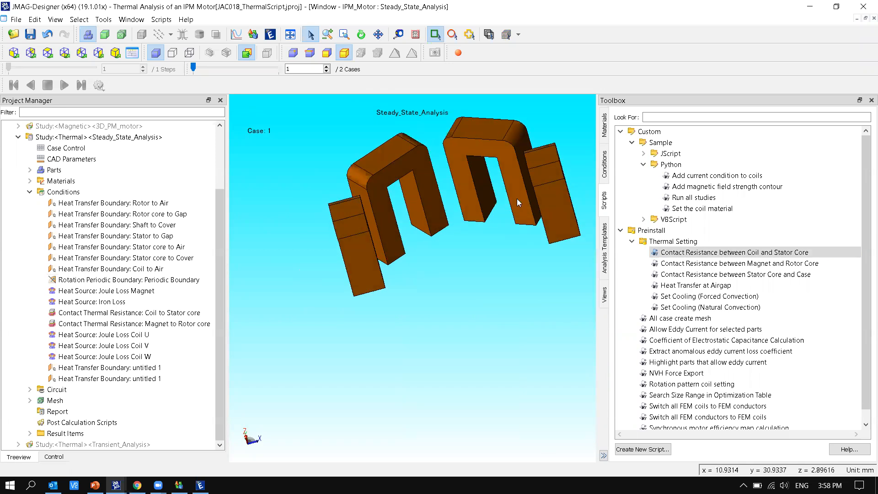
scroll(516, 200, up, 5)
scroll(515, 202, down, 4)
Start the Contact Resistance between Coil and Stator Core script and assign six coil contact faces, two each on coils U, V and W.
click(676, 254)
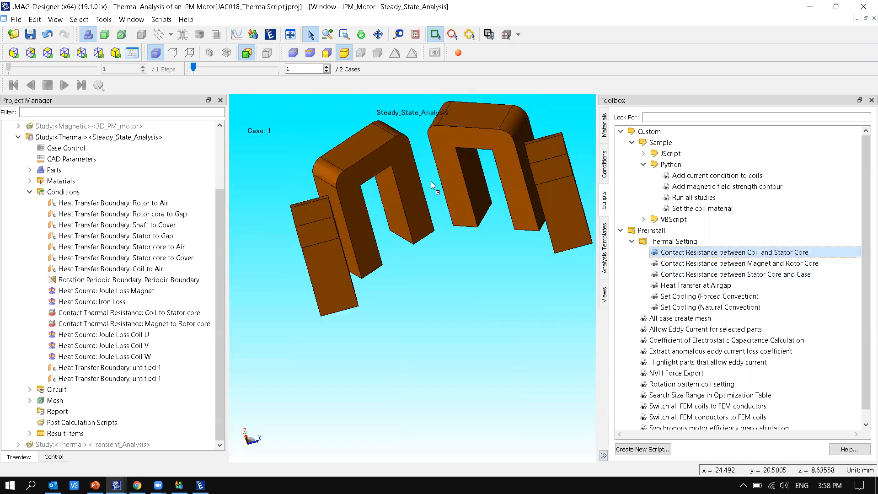
drag(432, 185, 459, 180)
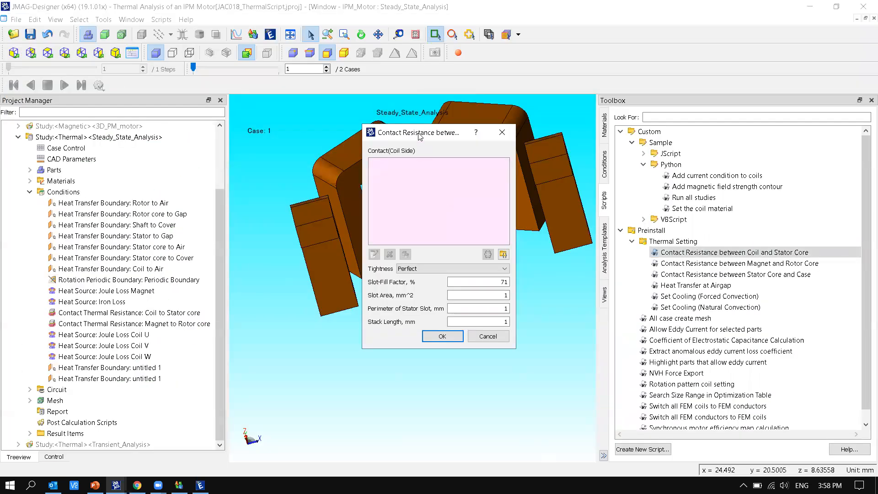
drag(419, 133, 719, 210)
click(398, 214)
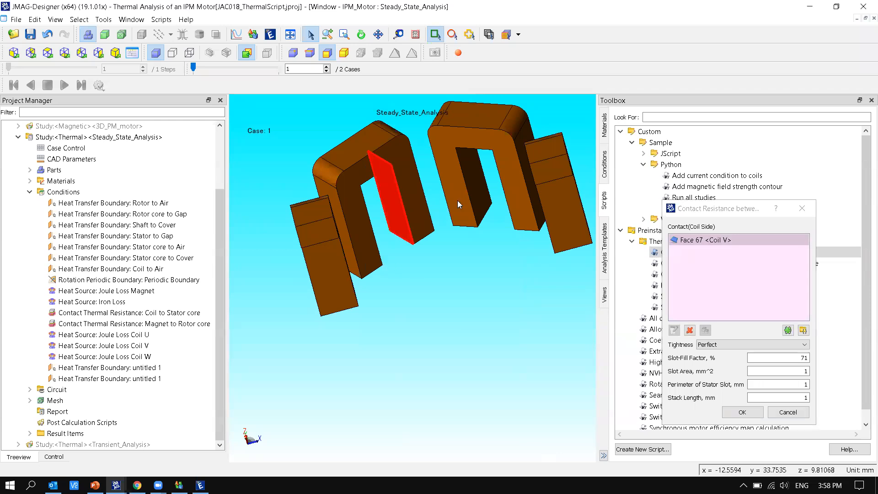
click(473, 189)
middle_drag(530, 207, 563, 201)
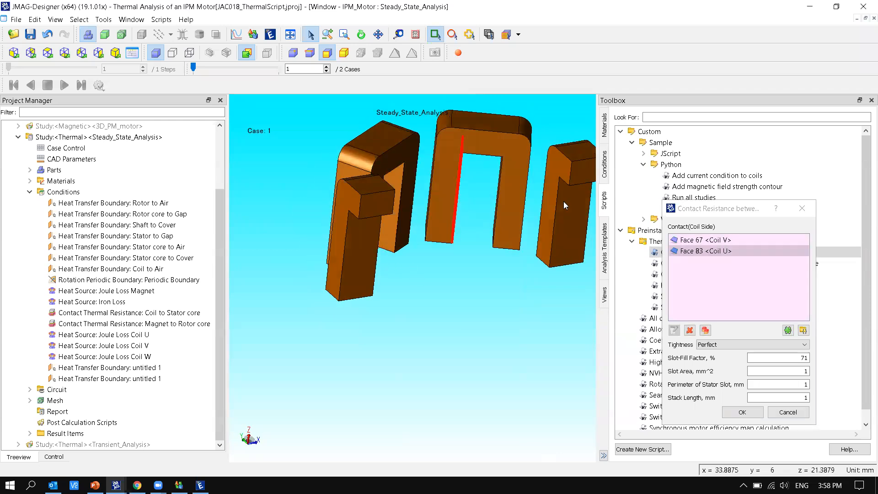
click(563, 202)
middle_drag(502, 197, 490, 199)
click(490, 198)
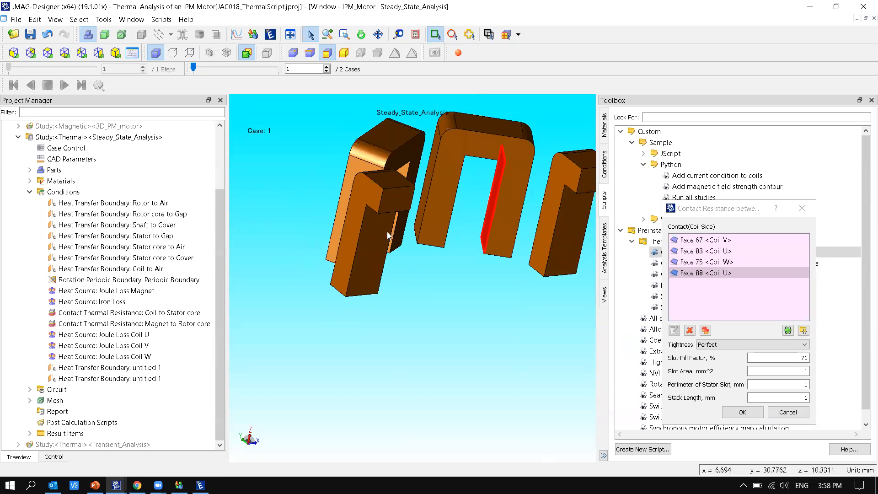
click(386, 232)
middle_drag(387, 231, 318, 239)
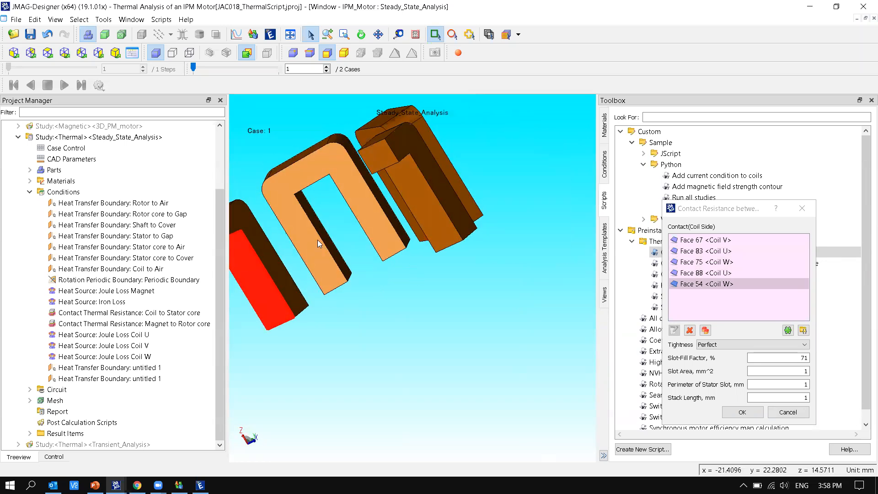
click(317, 240)
middle_drag(378, 224, 377, 223)
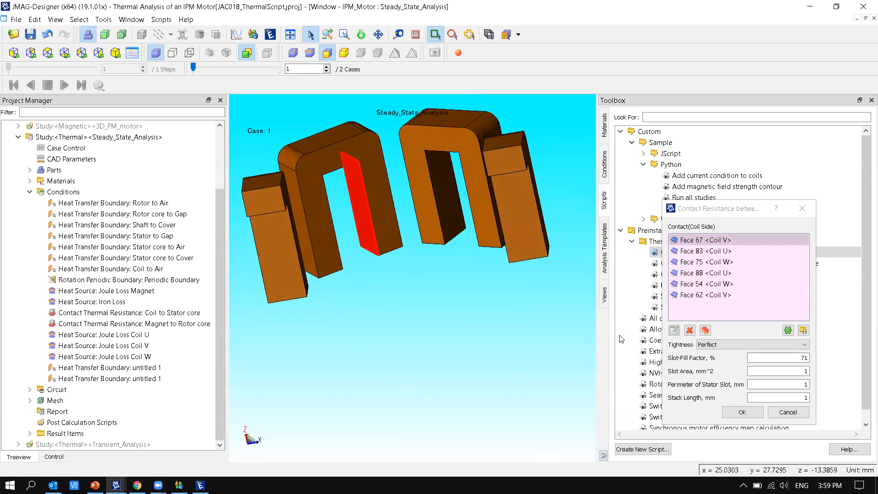
Set the slot area to 400 mm^2, stator slot perimeter to 200 mm and stack length to 50 mm, and apply the contact resistance script.
double_click(796, 371)
text(400)
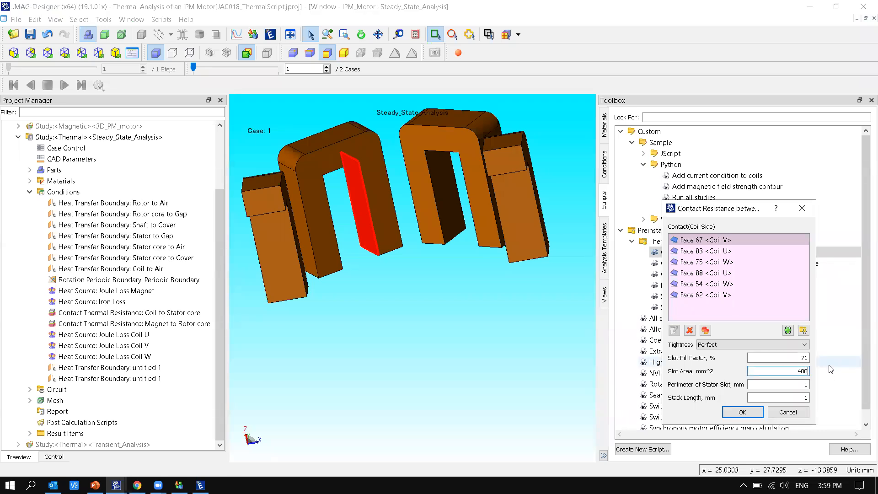
key(Tab)
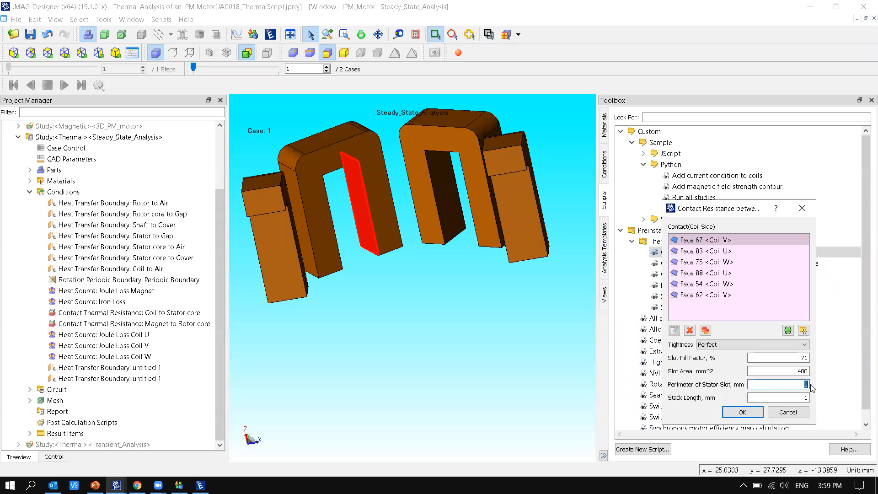
double_click(809, 396)
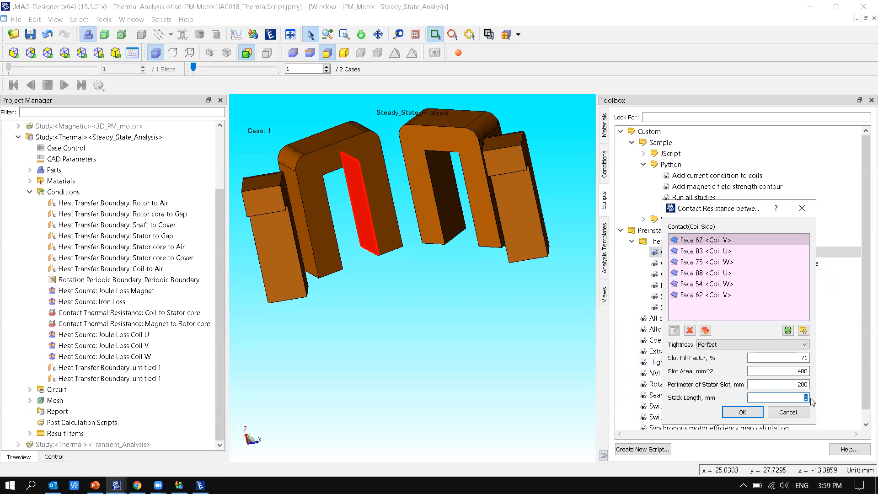
text(50)
key(Return)
Check the faces and thermal resistance of the newly created coil contact thermal resistance condition and close it without changes.
click(90, 392)
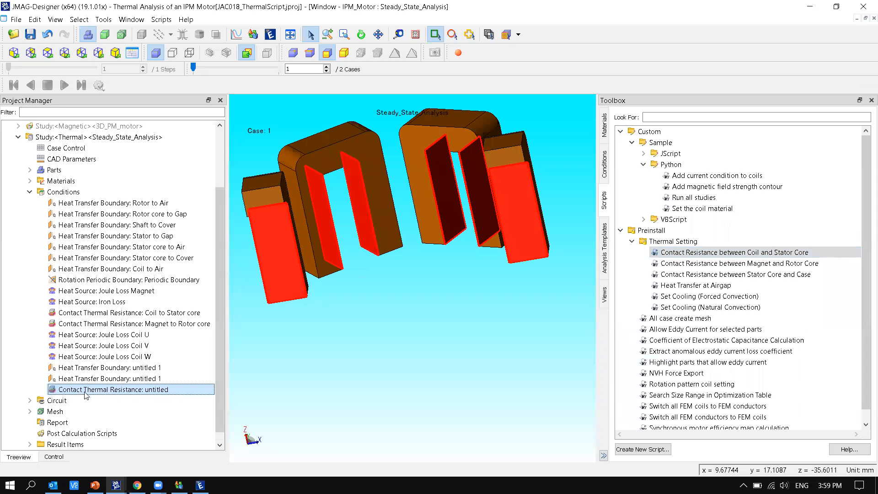
double_click(90, 392)
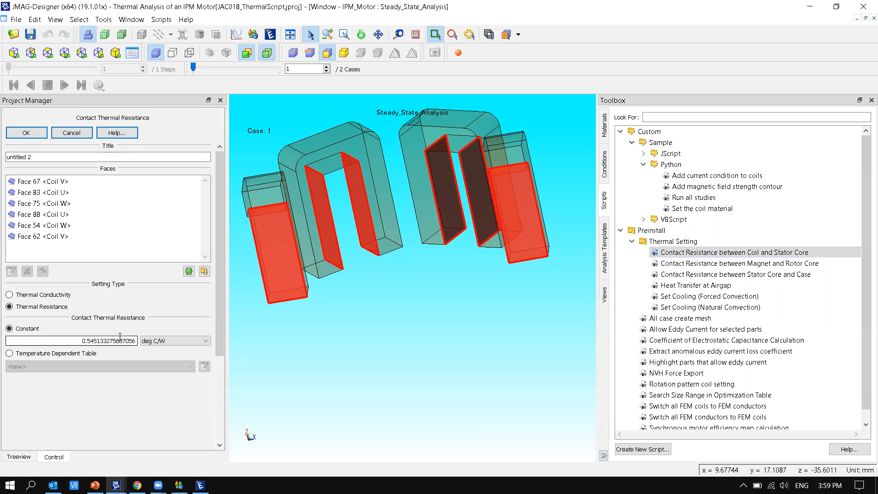
click(84, 136)
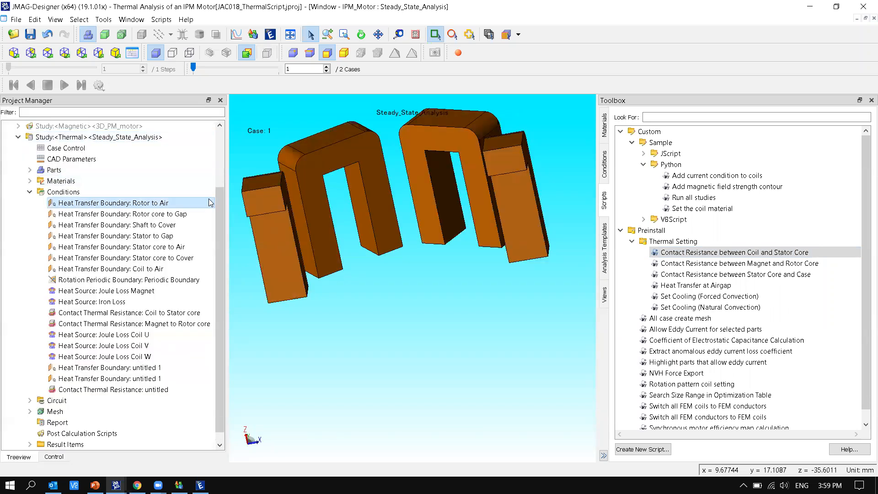
click(212, 226)
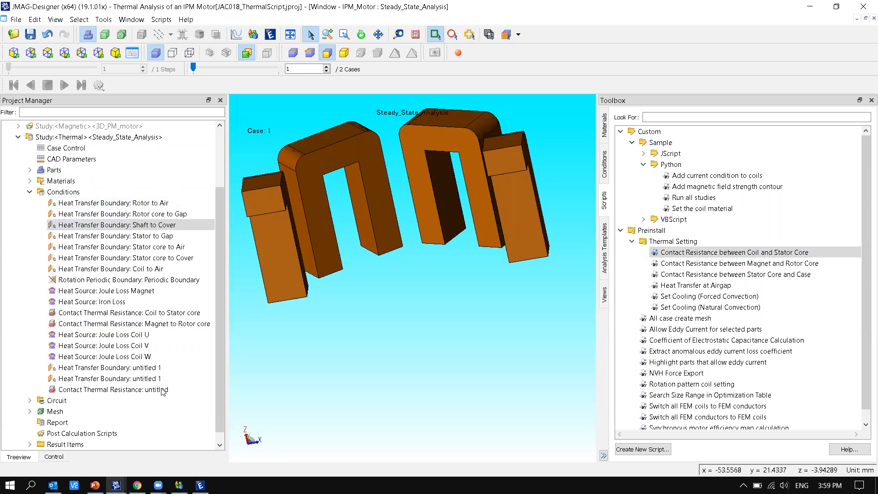
Switch to the JMAG_V19.1.pptx presentation in PowerPoint and start its slide show.
click(95, 484)
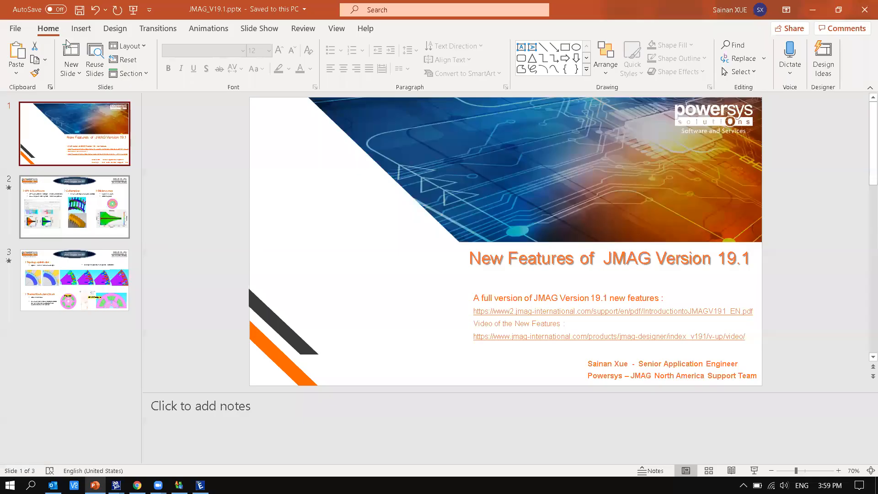
click(133, 11)
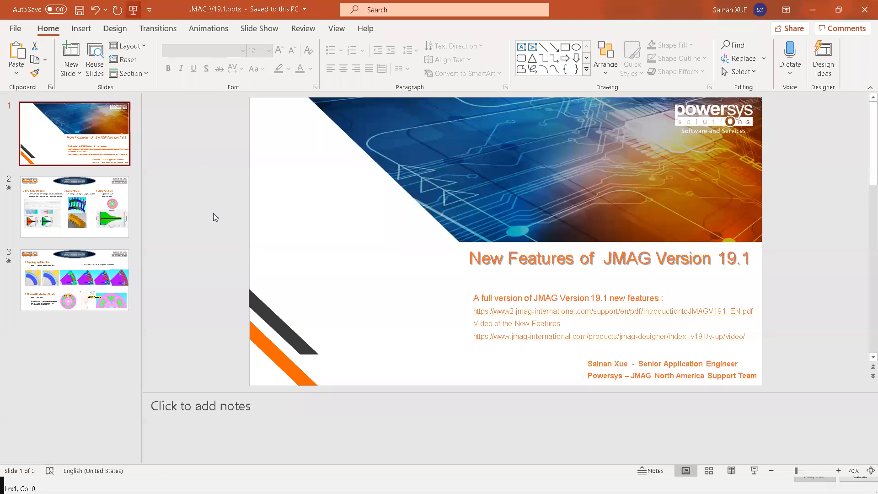
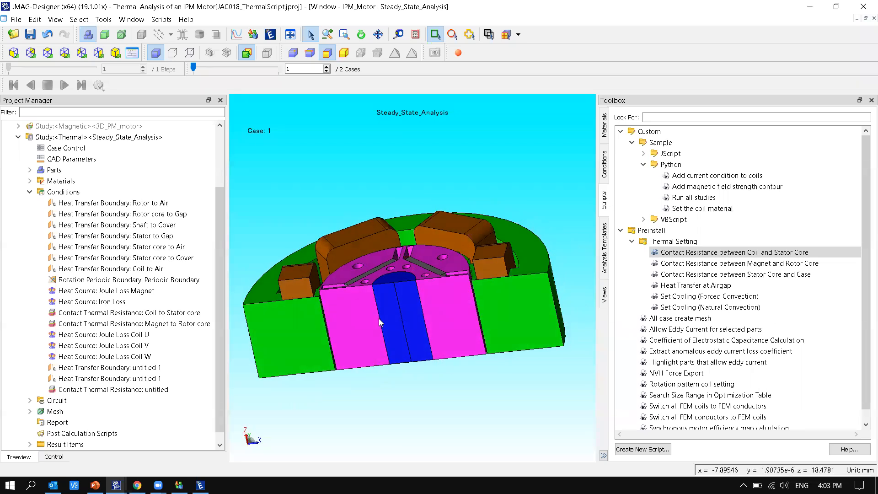
Review the steady-state thermal study's conditions on the model, from the untitled contact thermal resistance through the heat transfer boundaries to the iron loss heat source.
click(106, 390)
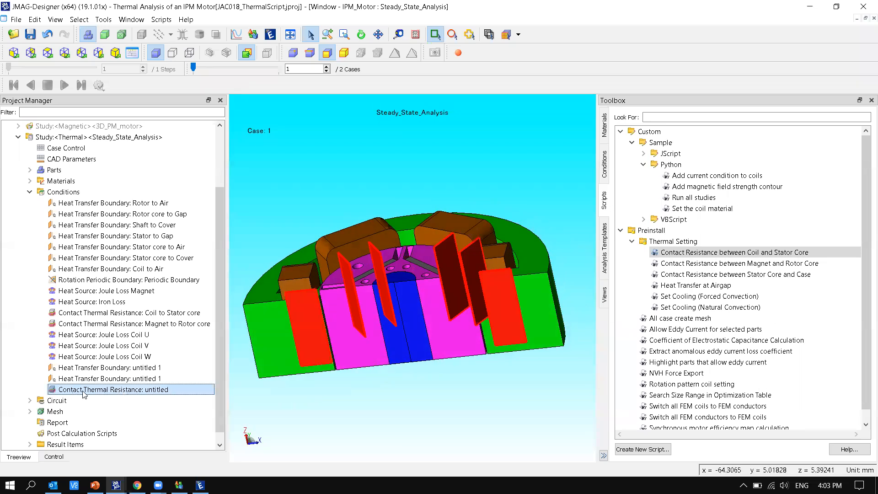
click(111, 212)
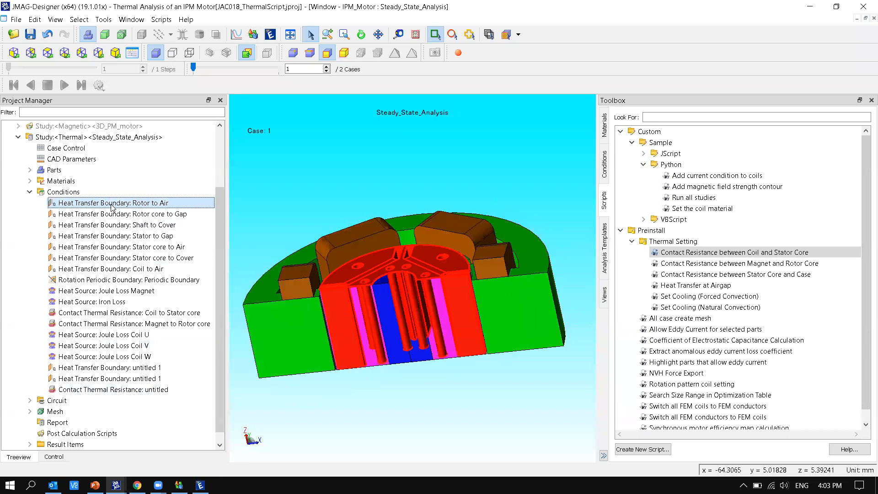
click(120, 225)
click(123, 236)
click(128, 247)
click(130, 259)
click(132, 269)
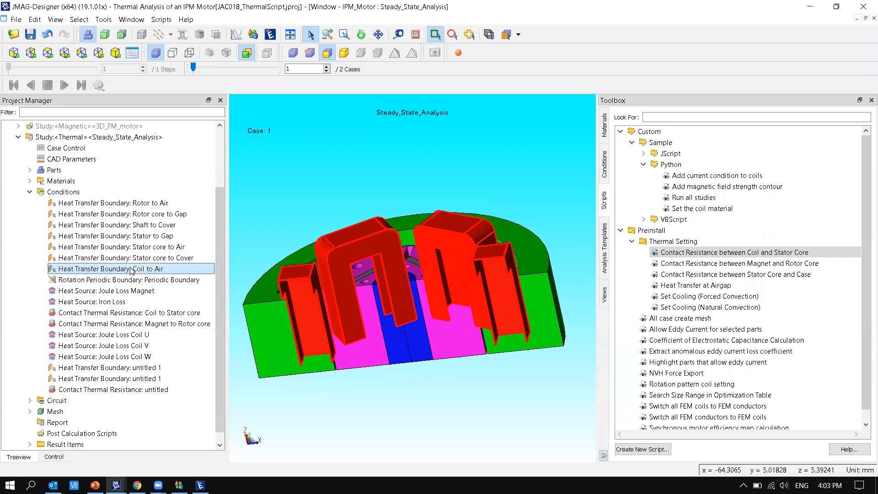
click(132, 279)
click(133, 301)
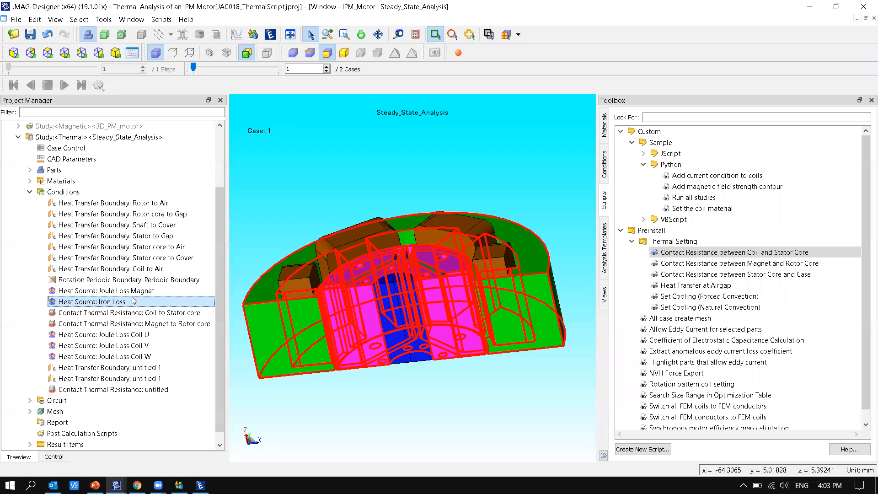
click(60, 422)
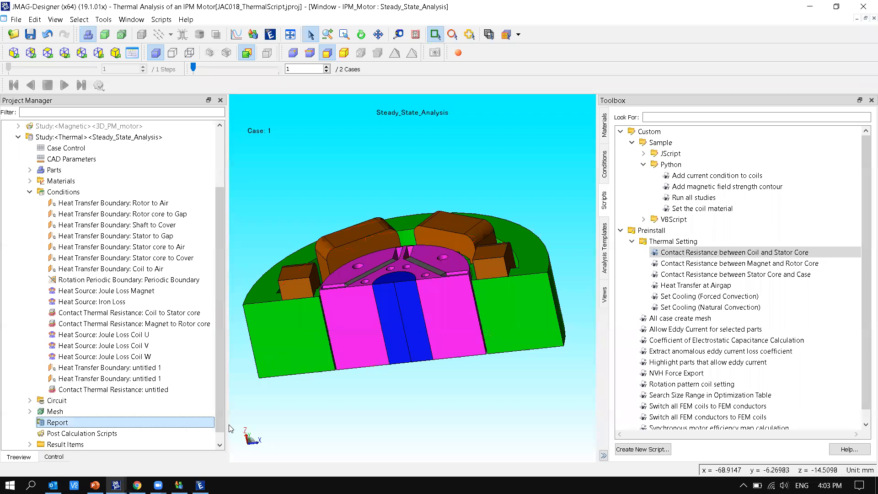
Open Notepad, place its window over the lower part of the JMAG-Designer view and write the note "thermal cooling".
key(super+r)
text(notepad)
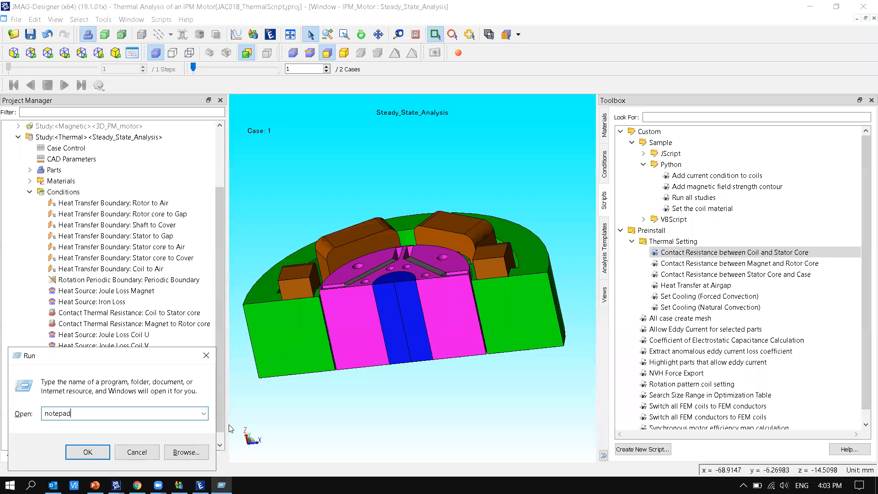
key(Return)
text(thermal pulling)
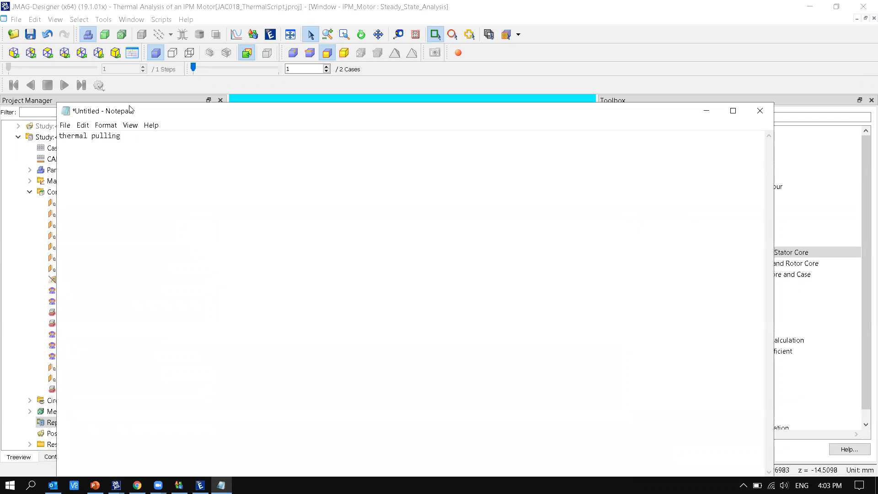
drag(132, 112, 380, 420)
click(426, 419)
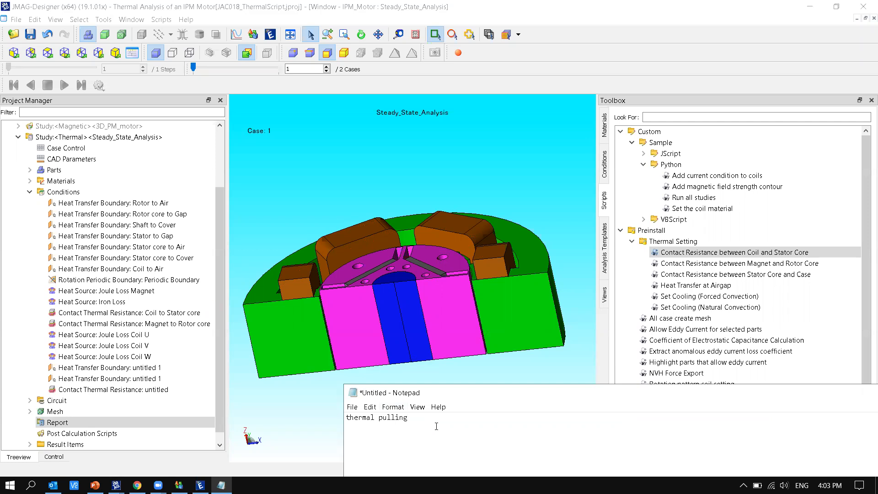
double_click(400, 419)
text(cooling)
Start the Set Cooling (Forced Convection) script in JMAG-Designer and assign the stator core's outer cylindrical face as the outer surface.
click(690, 296)
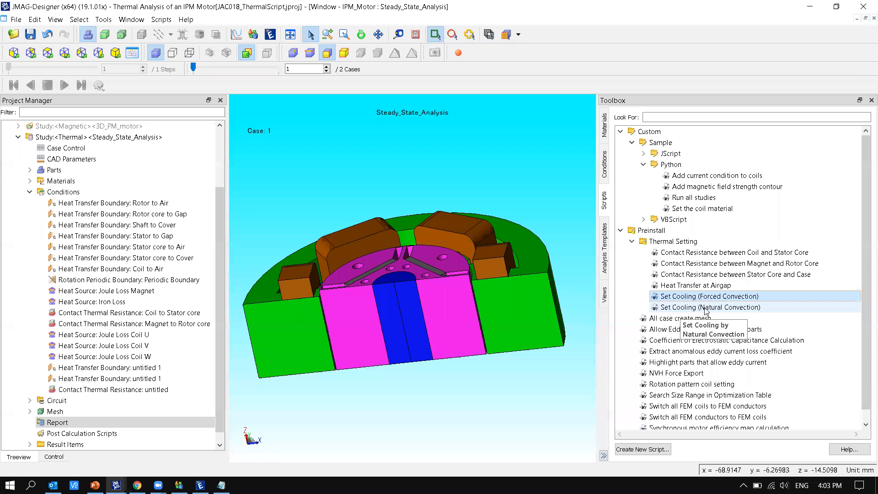
click(705, 310)
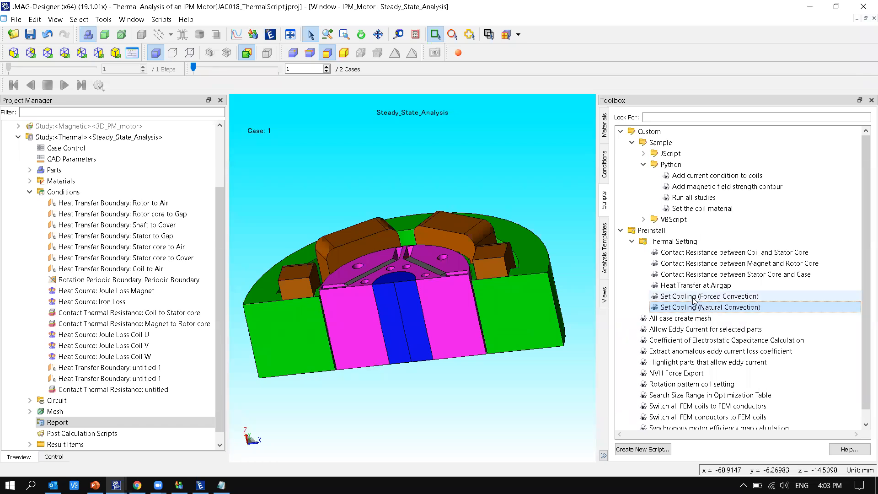
double_click(694, 297)
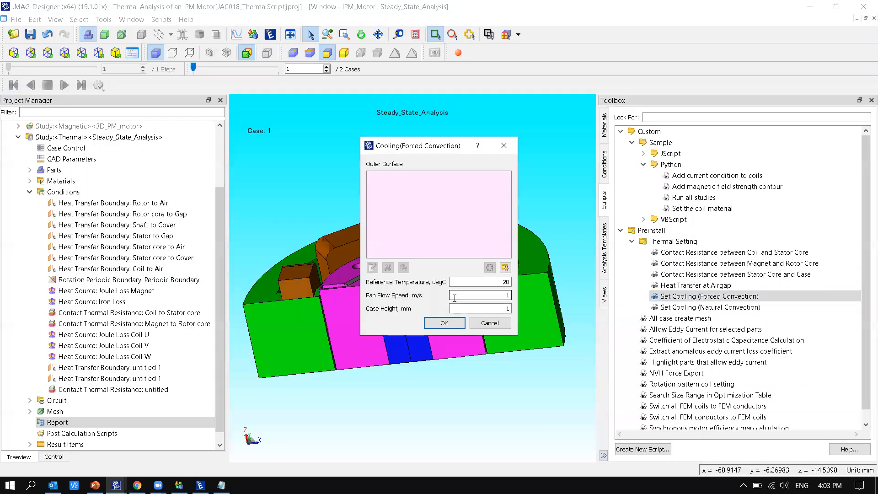
middle_drag(292, 320, 393, 279)
click(325, 276)
click(494, 294)
middle_drag(525, 297, 523, 307)
Set the fan flow speed to 10 m/s and the case height to 50 mm, and apply the forced convection cooling.
click(503, 282)
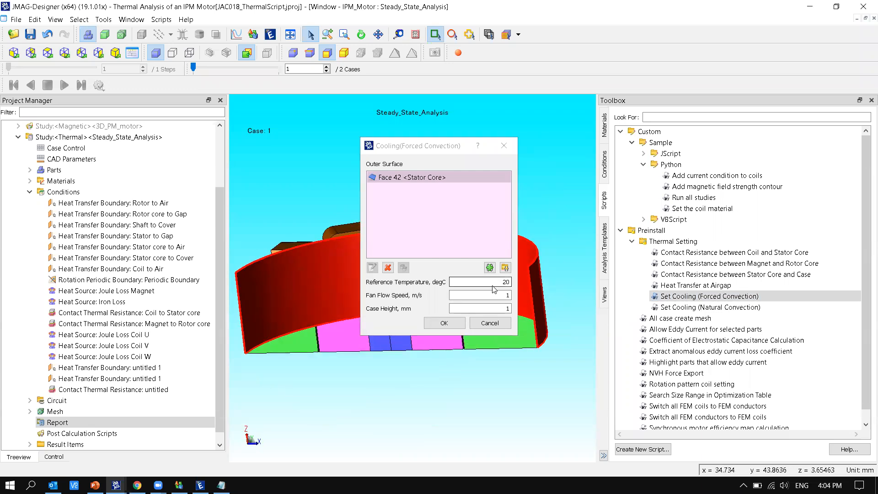
drag(504, 295, 517, 300)
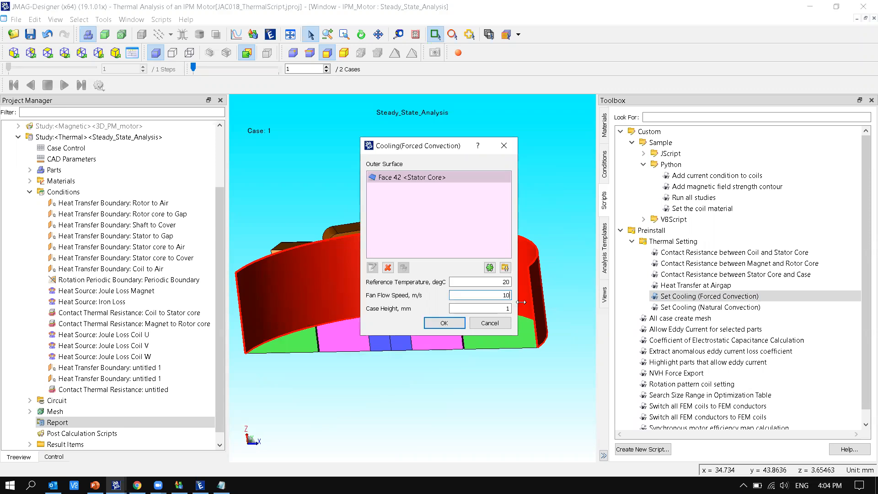
double_click(510, 309)
text(50)
key(Return)
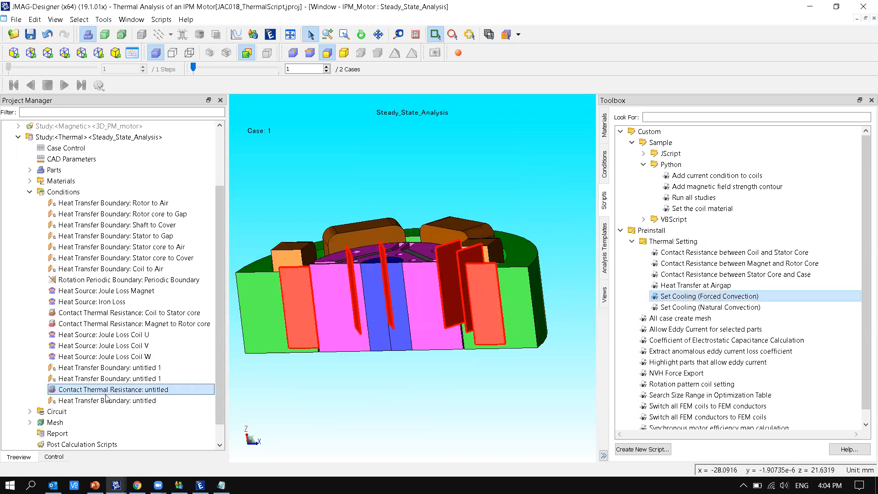
Inspect the new heat transfer boundary on the stator core's outer face, cancel it unchanged and look over the motor and condition list.
double_click(110, 401)
right_drag(340, 319, 410, 393)
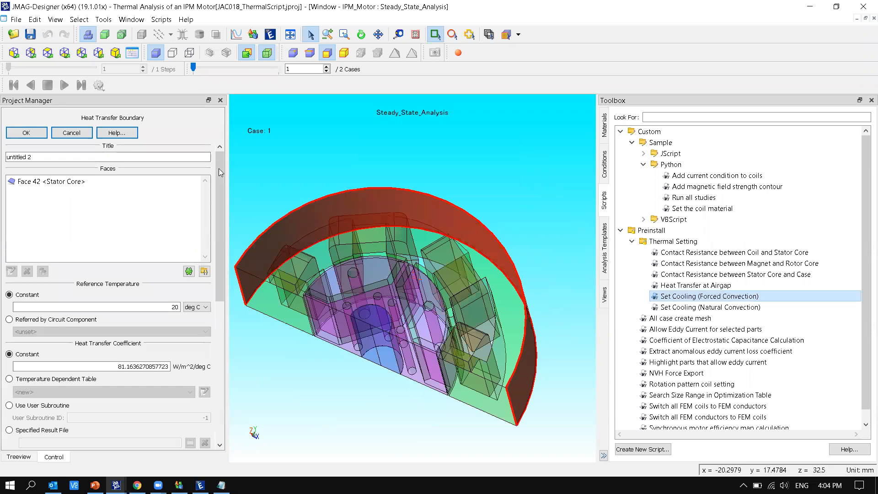
click(72, 132)
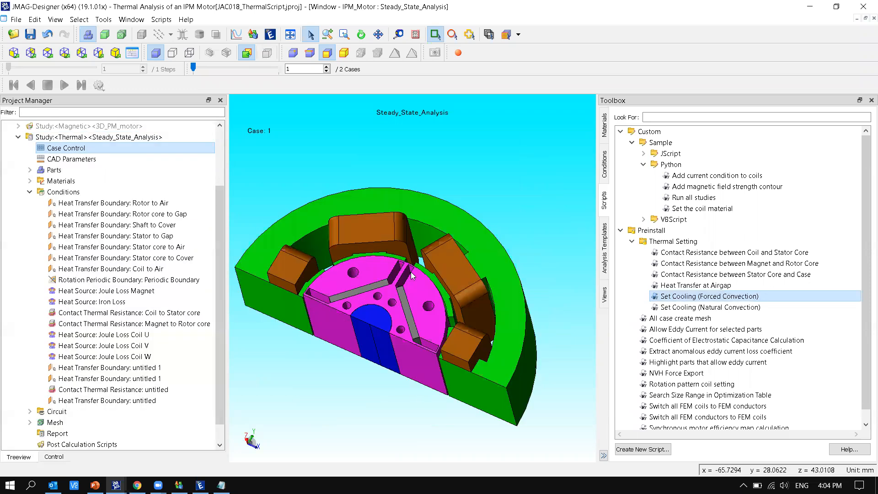
right_drag(415, 301, 476, 327)
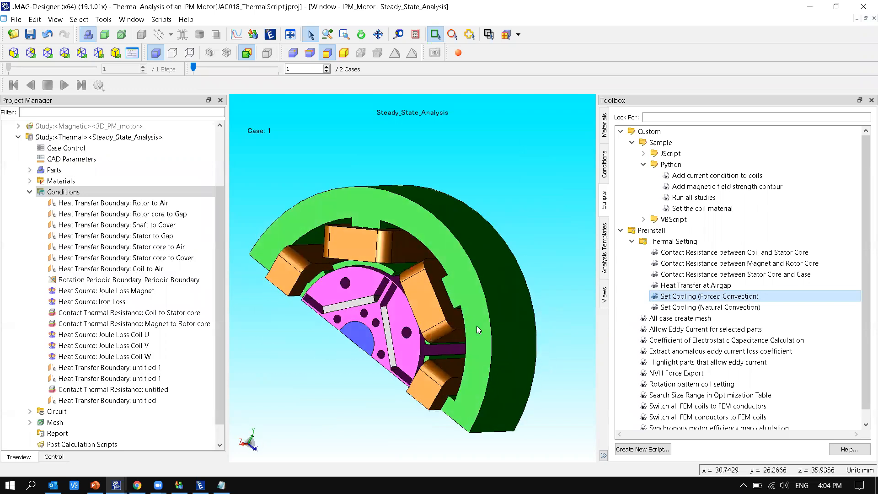
scroll(171, 397, down, 1)
click(171, 400)
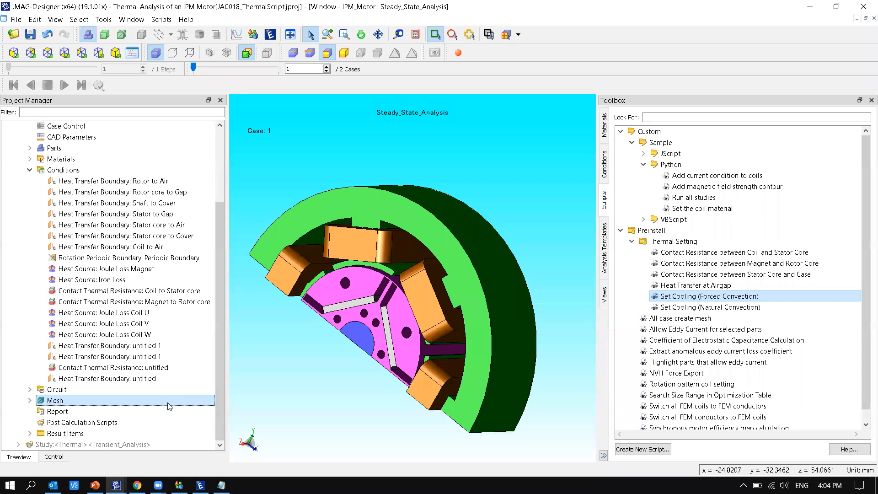
Bring the JMAG_V19.1.pptx presentation forward and add the line "3D topology optimization" to the Notepad note.
mouse_move(94, 485)
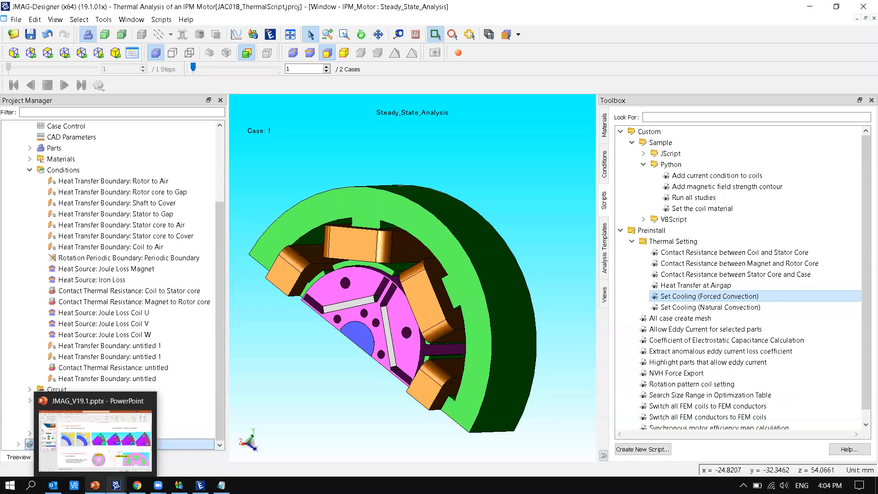
click(109, 460)
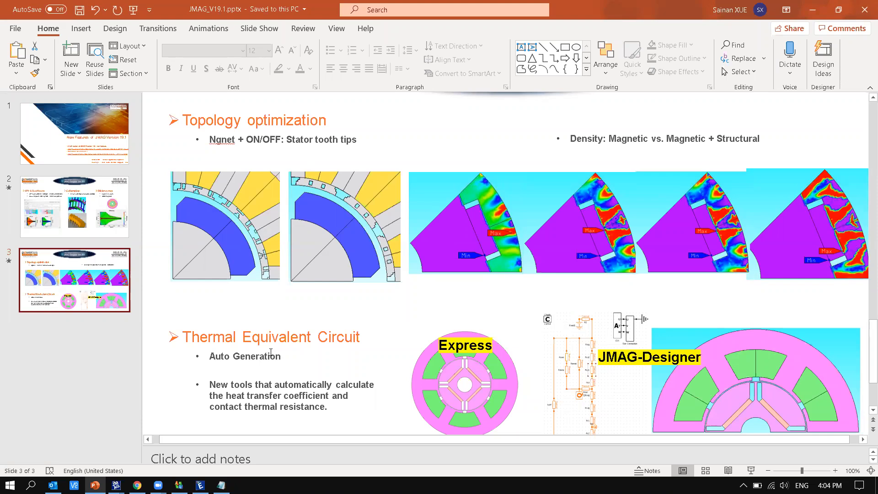
click(222, 485)
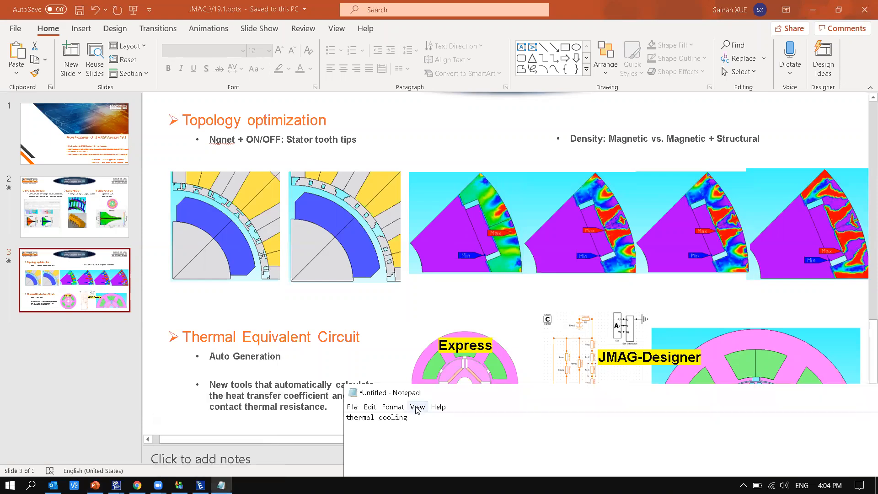
key(Return)
text(topolog)
text(3D)
key(End)
text(y optimization)
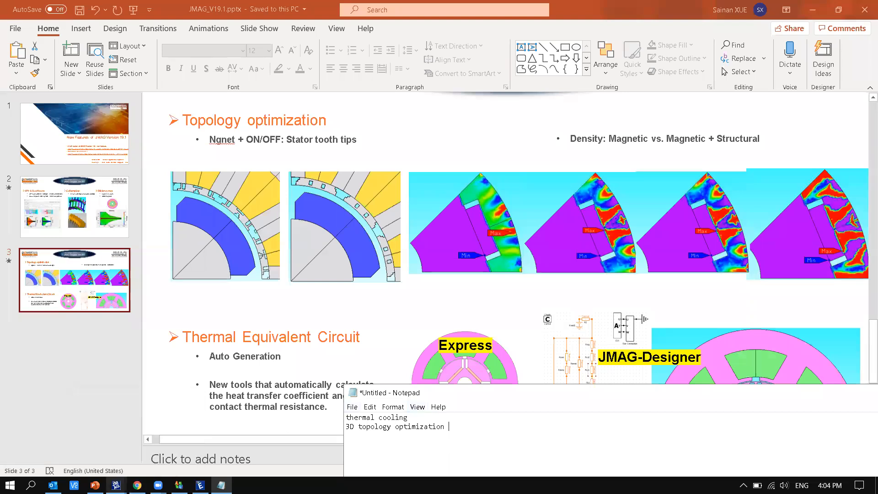
Switch to the JMAG-Designer window with the NGnet study, close both result graphs and open its Topology Optimization condition.
mouse_move(117, 485)
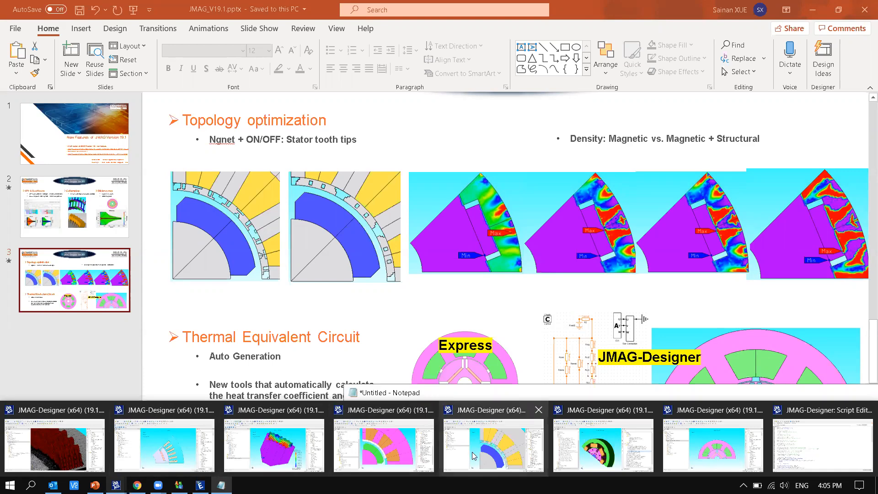
click(394, 455)
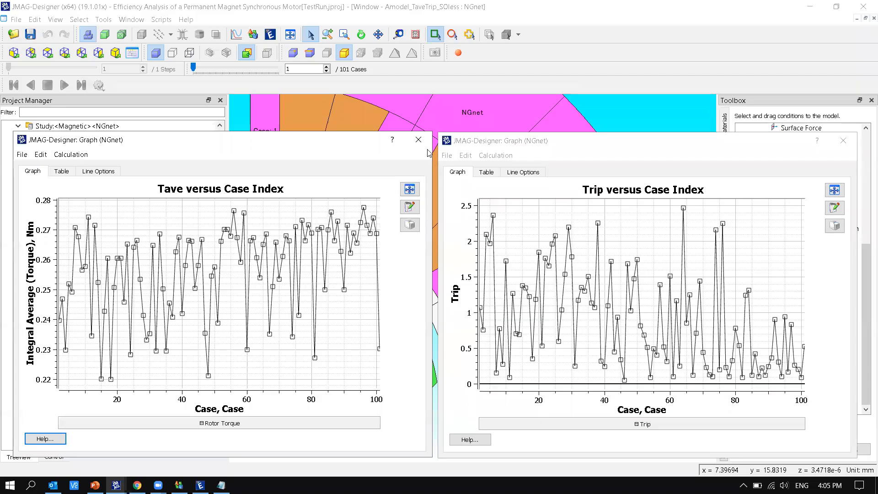
click(417, 139)
click(843, 141)
click(130, 249)
double_click(130, 249)
Examine the center position coordinates and the symmetry and periodicity settings in the NGnet Topology Optimization condition.
scroll(222, 270, down, 5)
scroll(209, 210, down, 4)
scroll(207, 216, down, 3)
scroll(208, 215, up, 2)
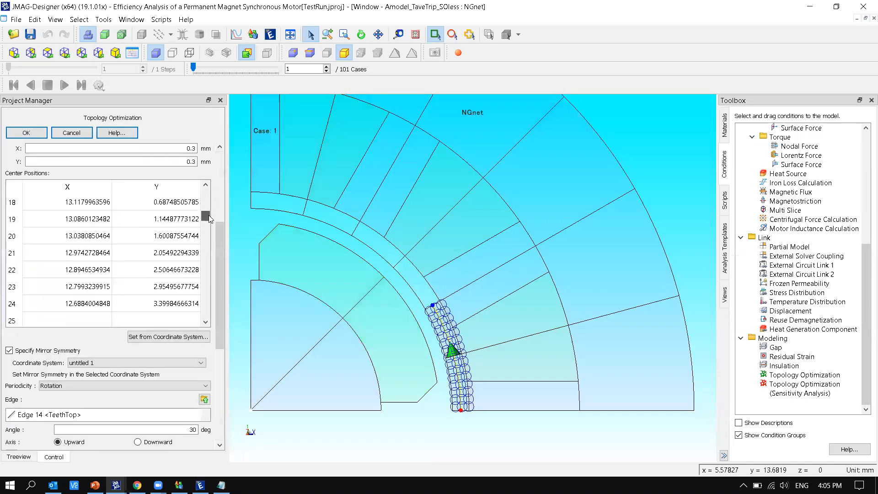
click(123, 261)
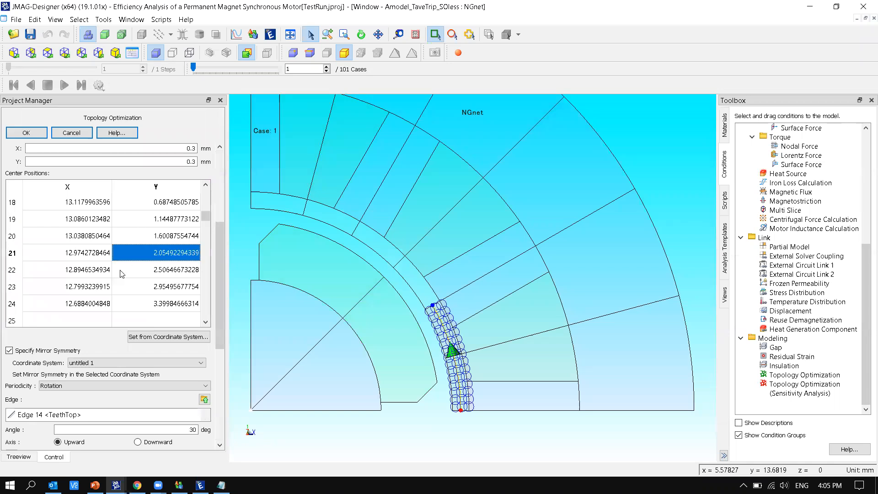
click(39, 306)
scroll(69, 295, down, 1)
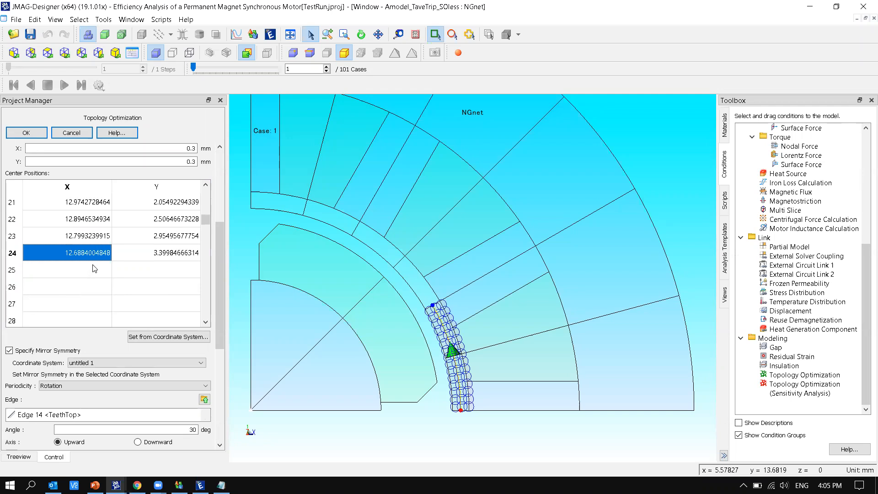
scroll(118, 269, down, 1)
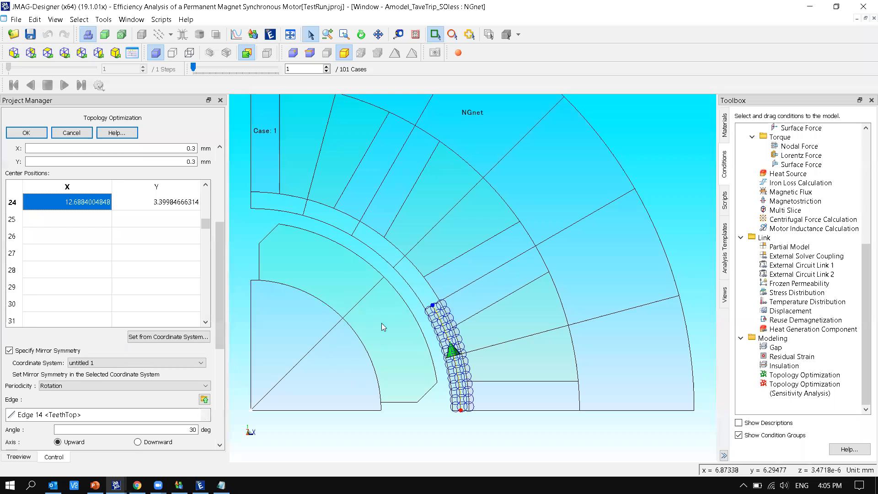
Look through the further center position rows of the Topology Optimization condition and cancel the condition's settings.
click(131, 251)
scroll(130, 251, down, 2)
scroll(124, 253, down, 1)
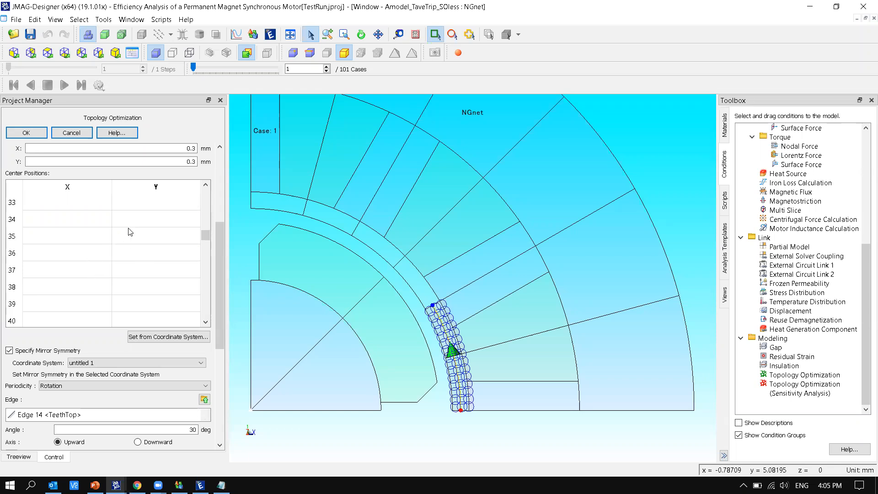
click(83, 134)
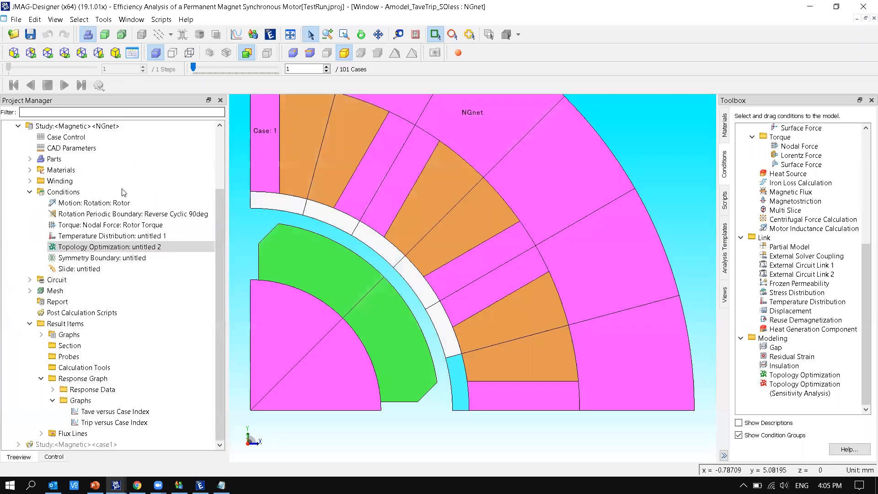
Check the NGnet study's case control options, reopen the Topology Optimization condition to review its parts and radii, and cancel it.
scroll(114, 202, up, 3)
click(84, 215)
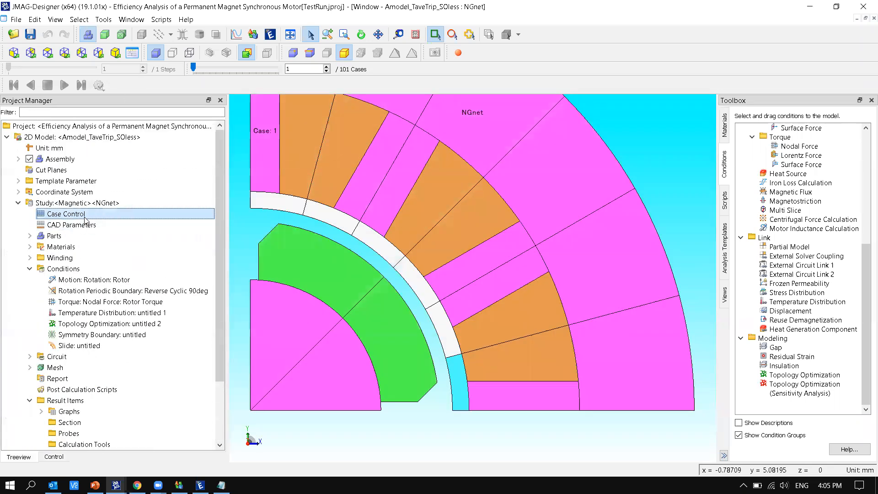
right_click(84, 220)
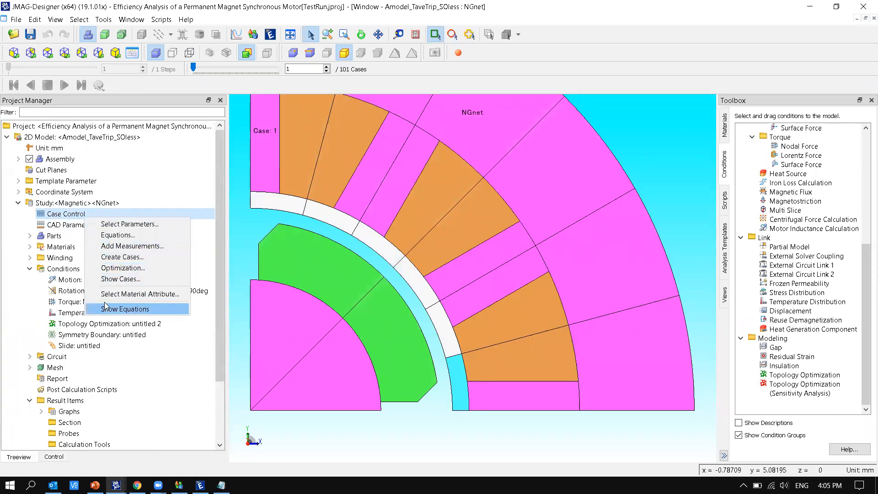
click(93, 325)
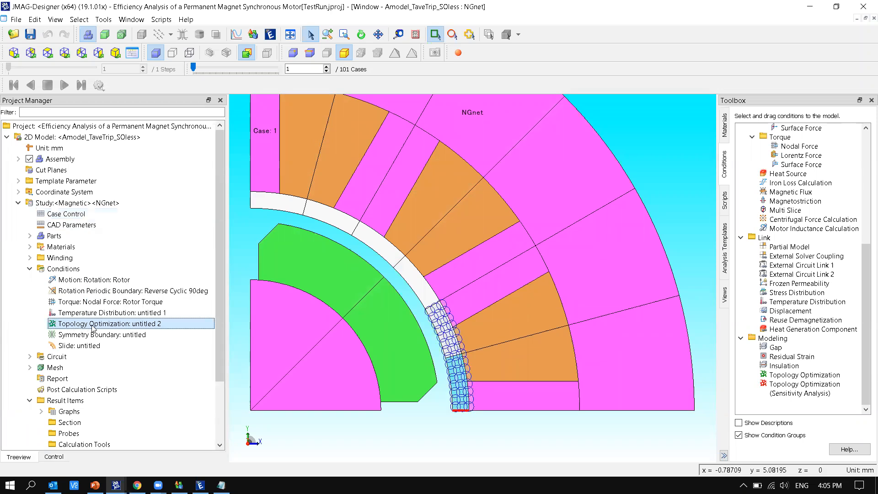
double_click(92, 326)
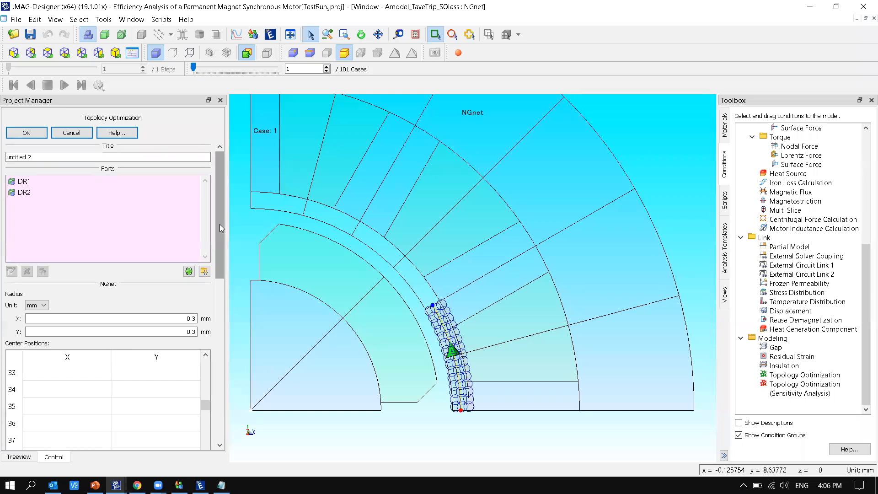
click(72, 133)
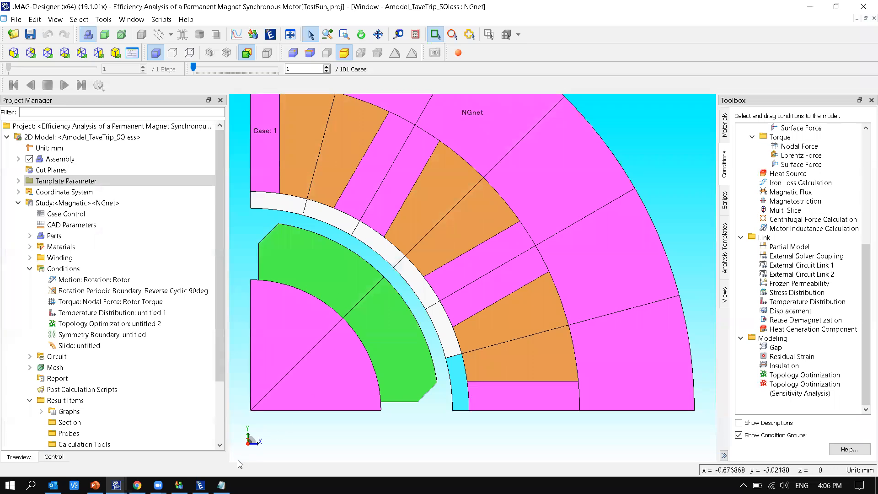
Bring the Notepad note forward and highlight its "3D topology optimization" line.
click(222, 484)
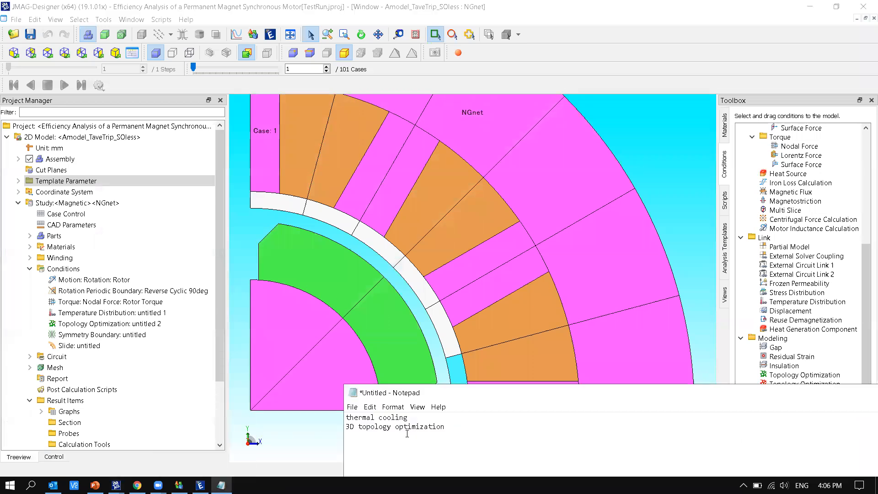
drag(451, 430, 351, 427)
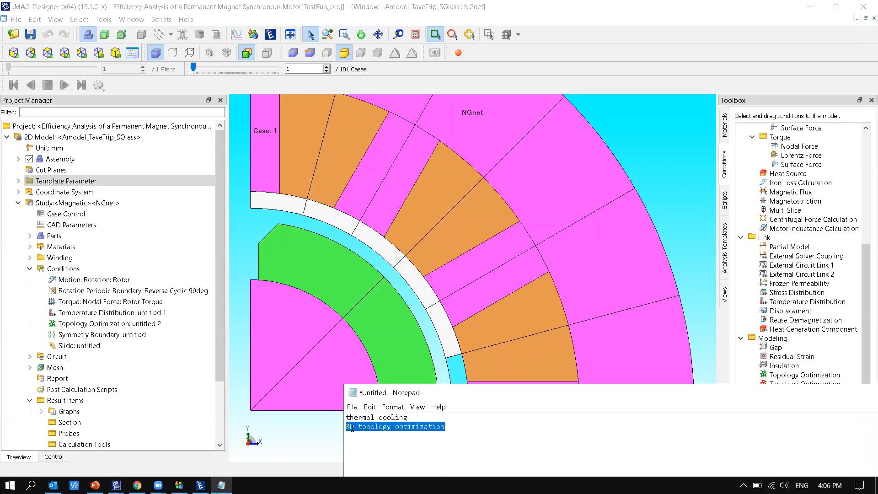
click(352, 427)
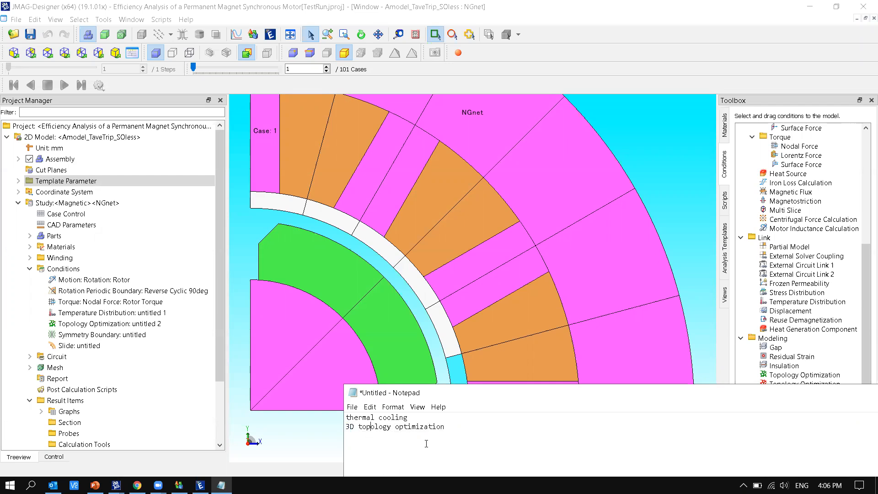
drag(445, 427, 346, 429)
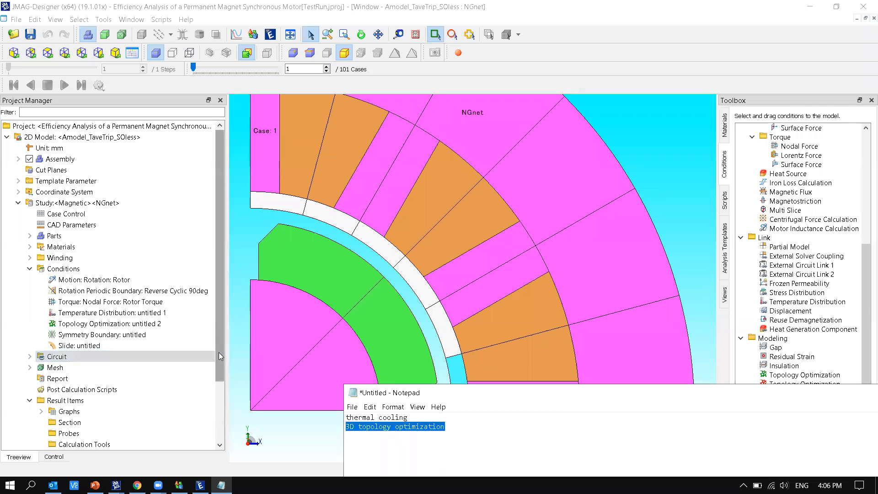
Look over the NGnet study's conditions and result items, and the Topology Optimization (Sensitivity Analysis) condition among the available conditions.
drag(219, 352, 217, 417)
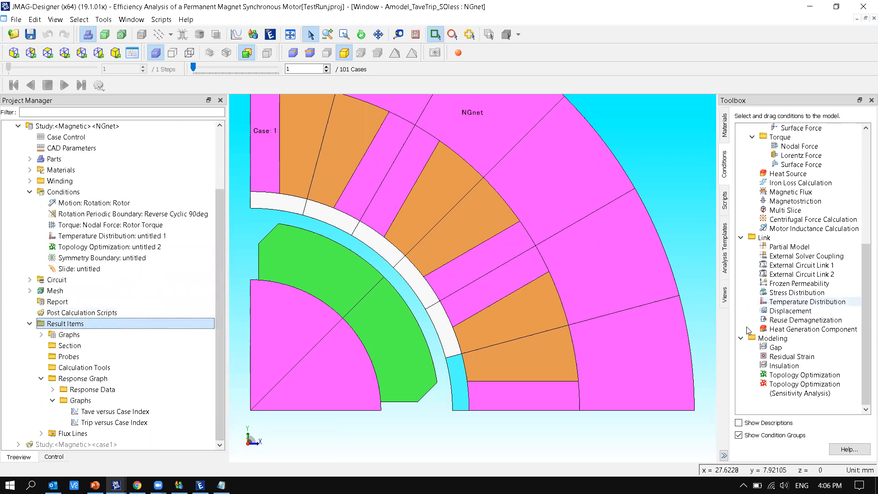
click(794, 390)
click(221, 222)
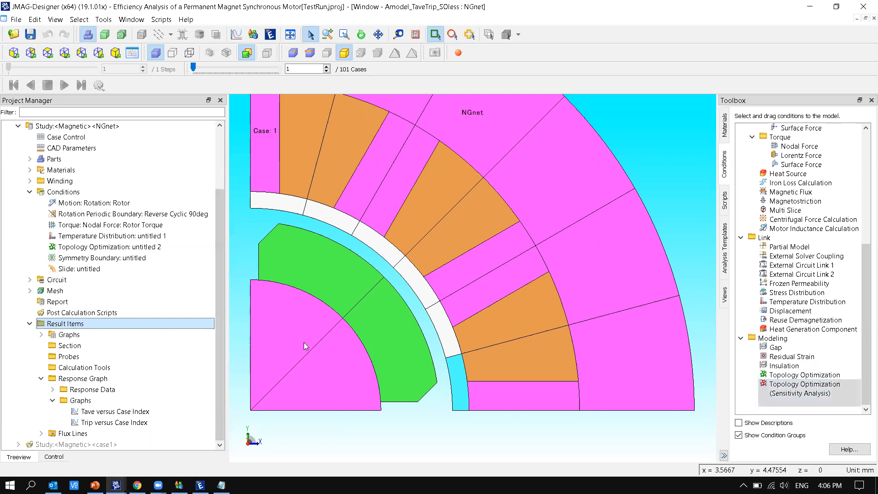
click(211, 246)
click(212, 258)
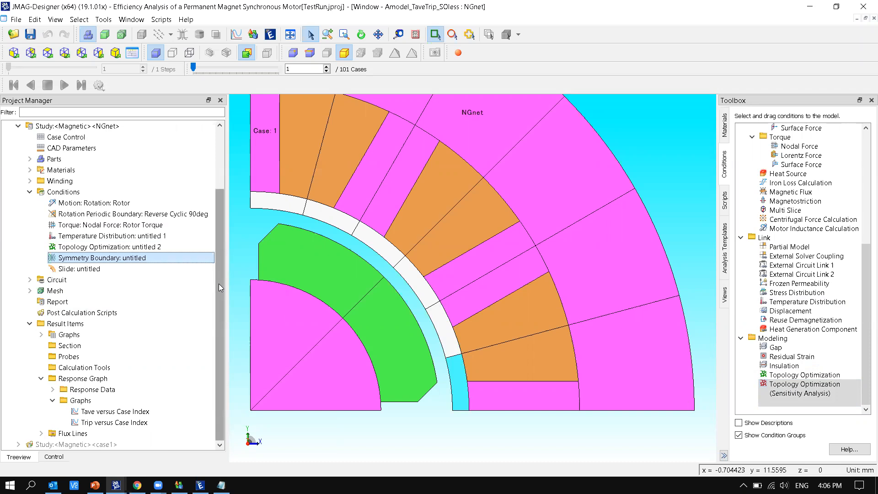
Return to the Notepad note and reread its "3D topology optimization" question, marking the text.
mouse_move(221, 485)
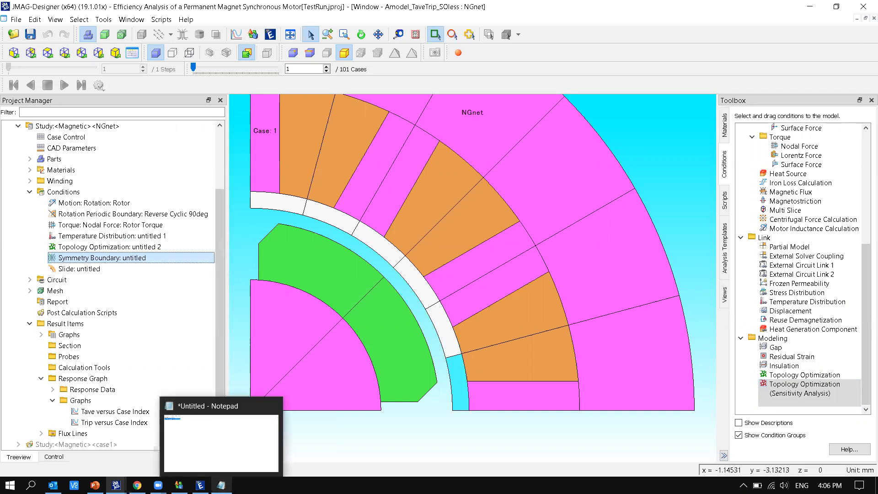
click(235, 469)
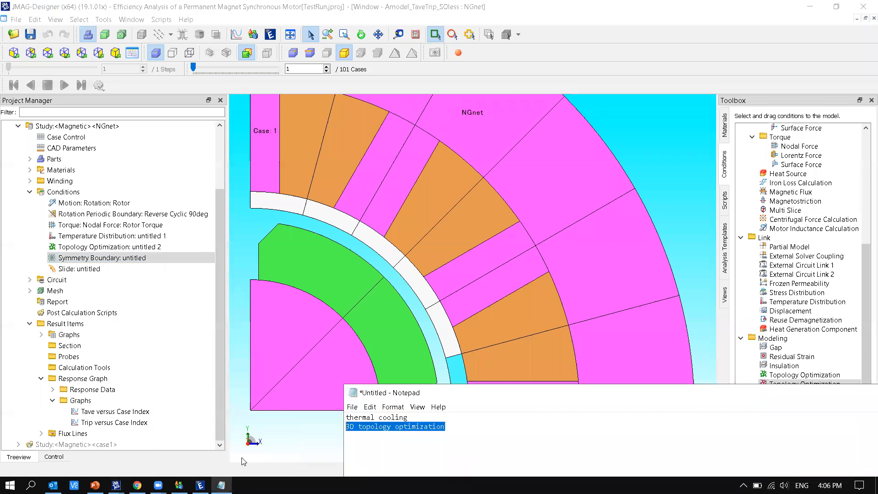
click(430, 435)
drag(449, 426, 341, 428)
click(360, 428)
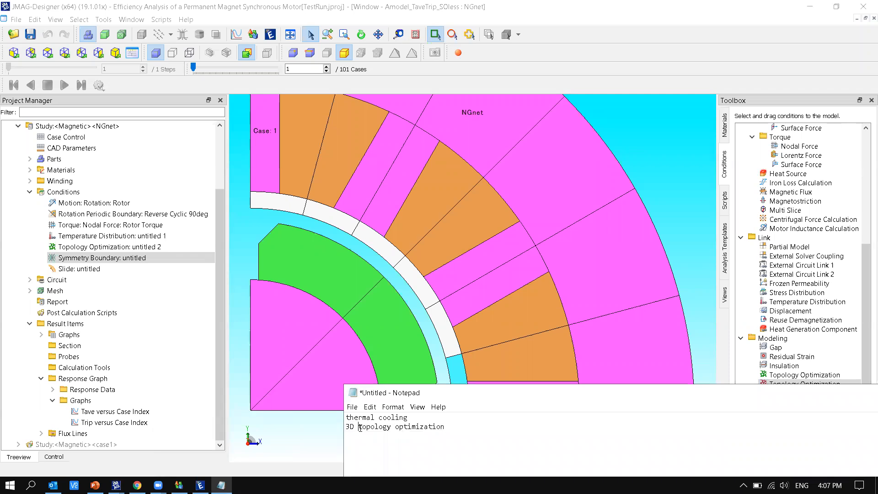
click(448, 426)
drag(448, 426, 346, 426)
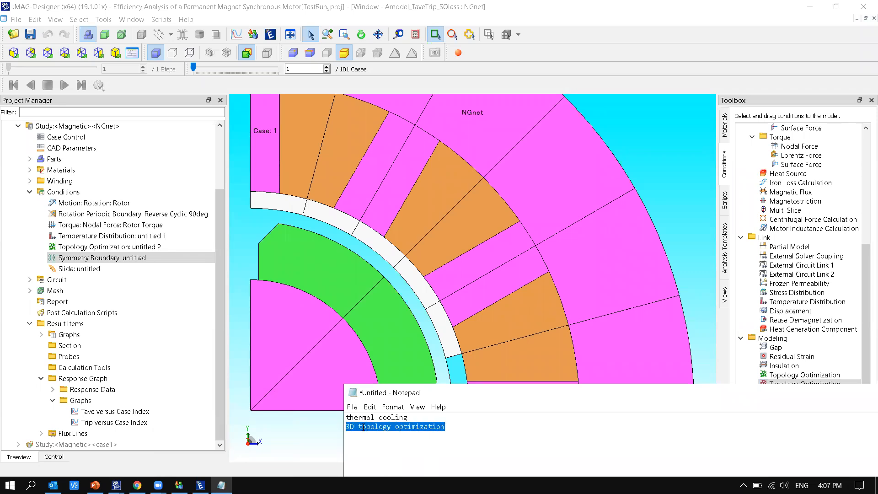
click(358, 427)
drag(346, 426, 350, 426)
drag(447, 426, 346, 426)
click(409, 427)
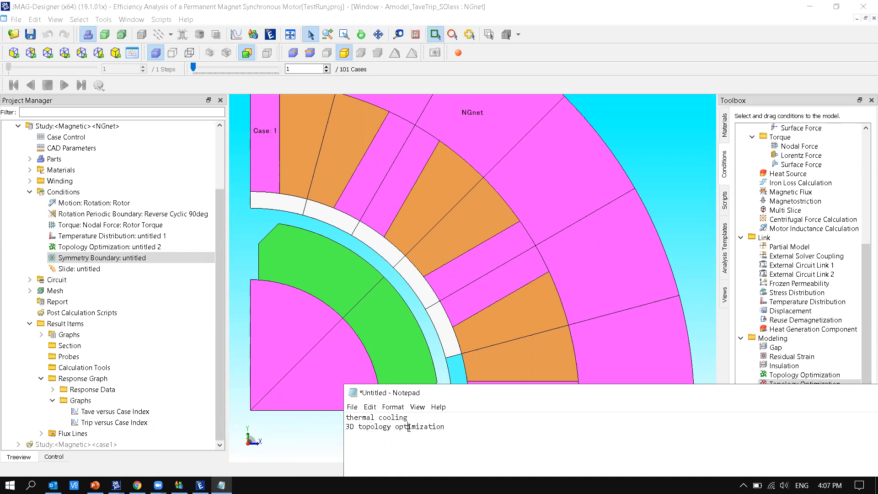
drag(447, 427, 347, 427)
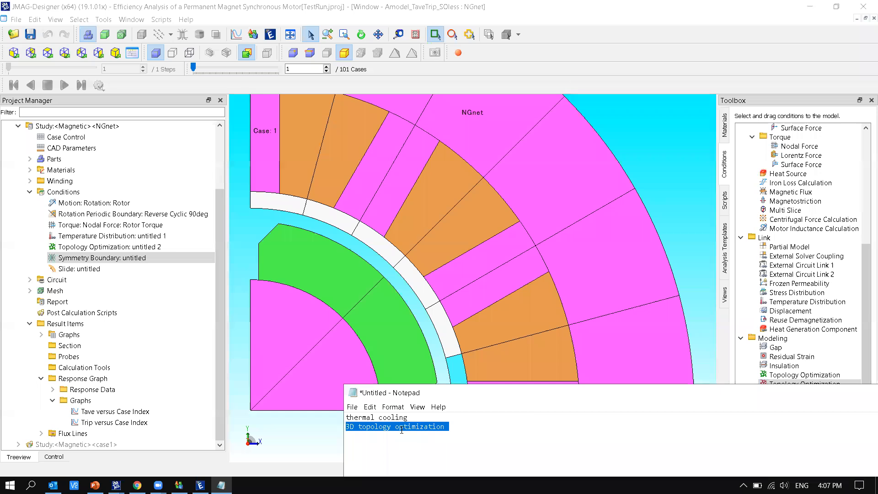
Add the question "How does JMAG determine those thermal coefficients?" on a new line of the Notepad note.
click(453, 426)
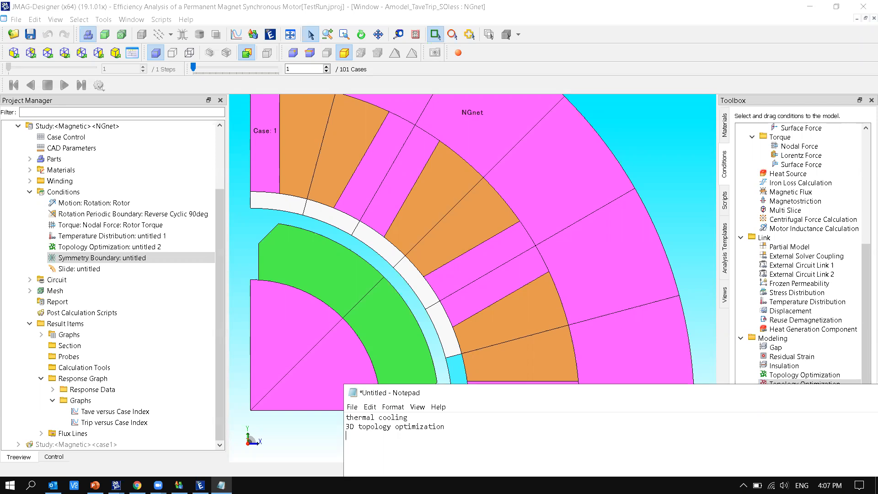
text(ow does JMAG? calculate those thermal coefficient)
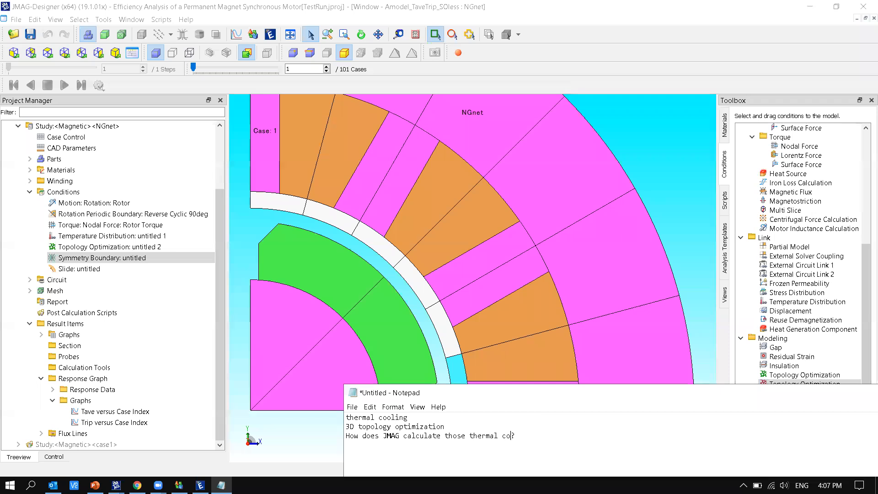
text(s)
mouse_move(179, 485)
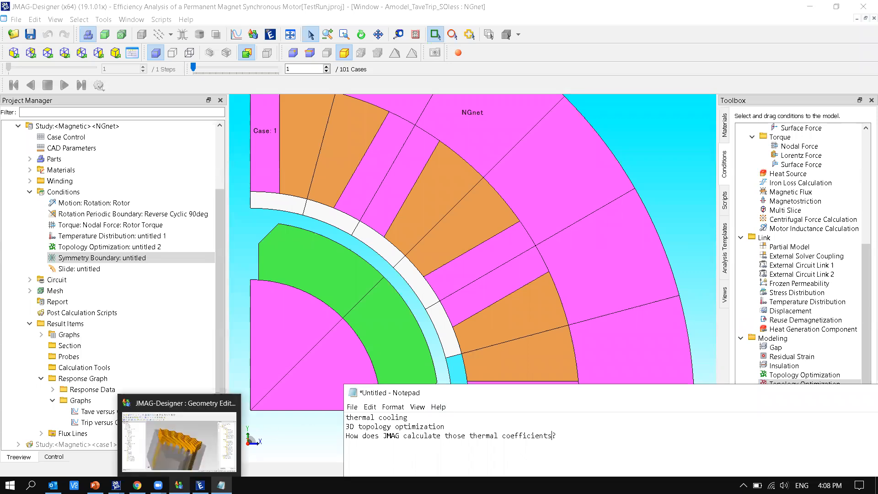
double_click(416, 437)
text(determine)
Close the JMAG-Designer Script Editor window, switch to the Express Project window and show its motor model in front view.
mouse_move(116, 485)
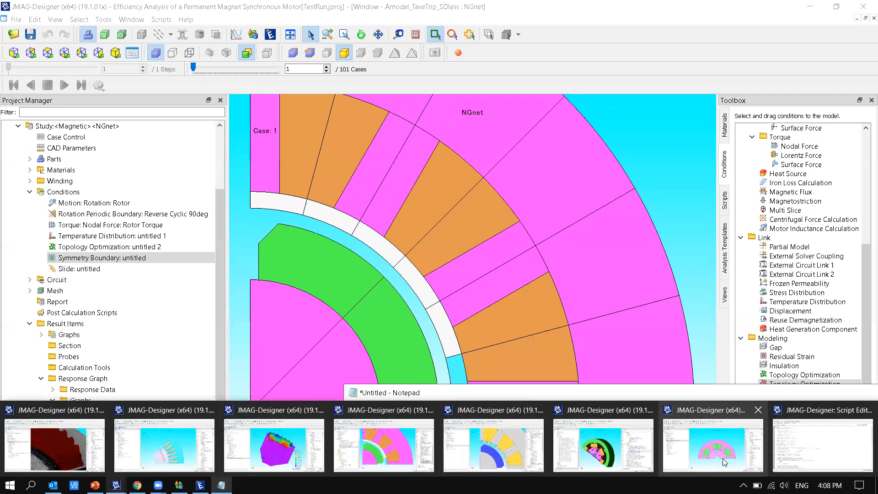
click(866, 410)
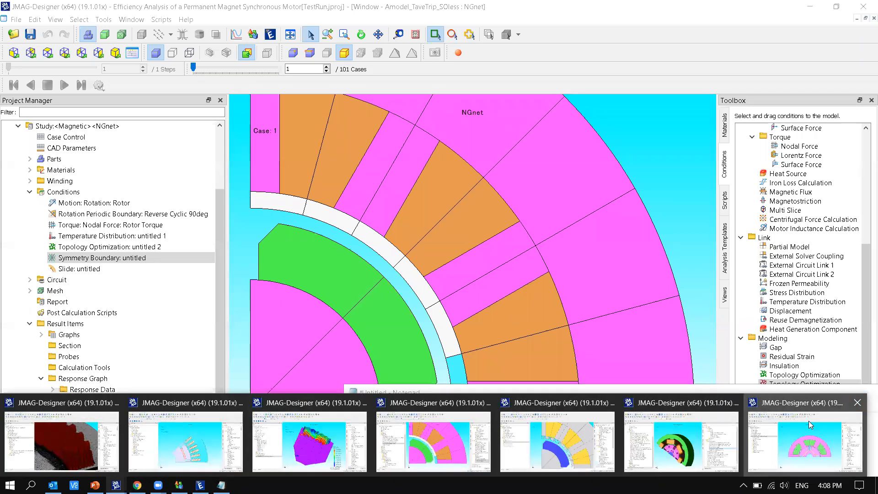
click(810, 424)
middle_drag(499, 354, 496, 315)
click(18, 53)
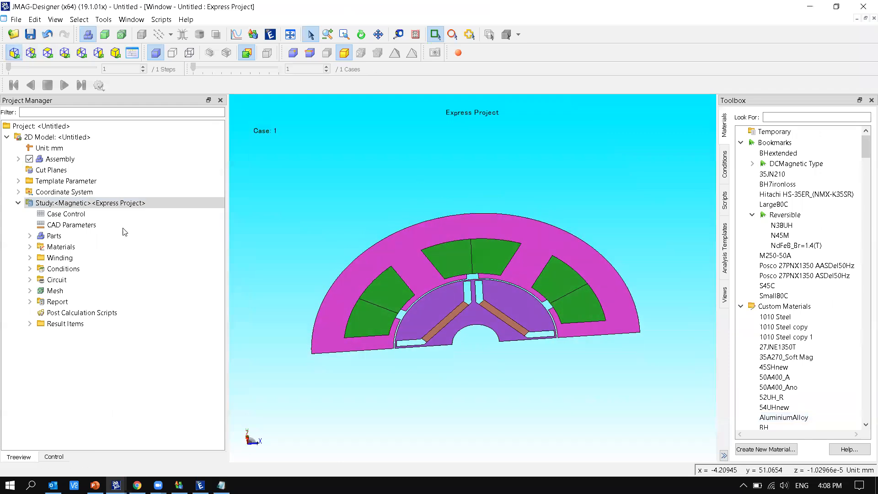
Switch to the IPM_Motor Steady_State_Analysis window and open the last heat transfer boundary in its conditions.
mouse_move(179, 484)
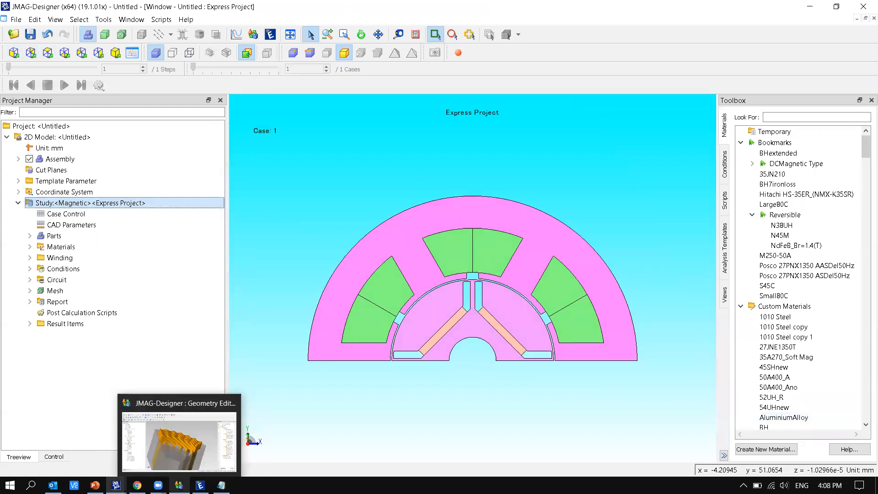
mouse_move(116, 485)
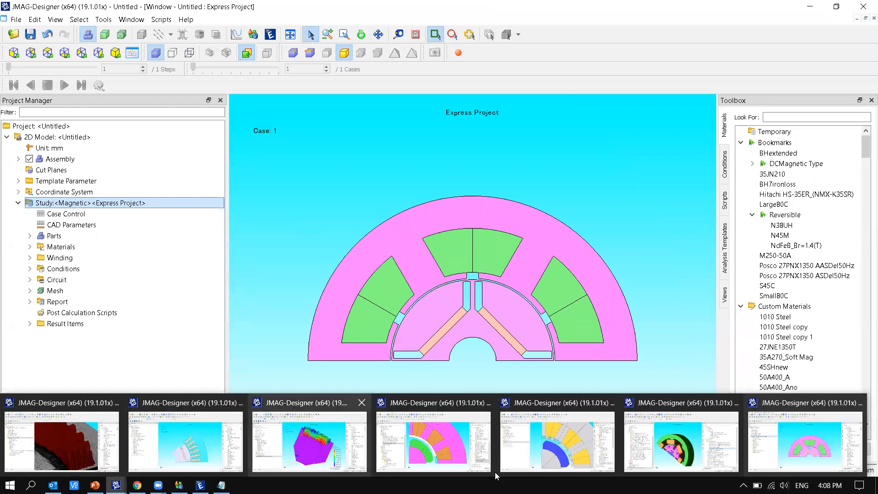
click(657, 448)
mouse_move(457, 256)
middle_down()
mouse_move(465, 242)
mouse_move(469, 293)
mouse_move(446, 349)
middle_up()
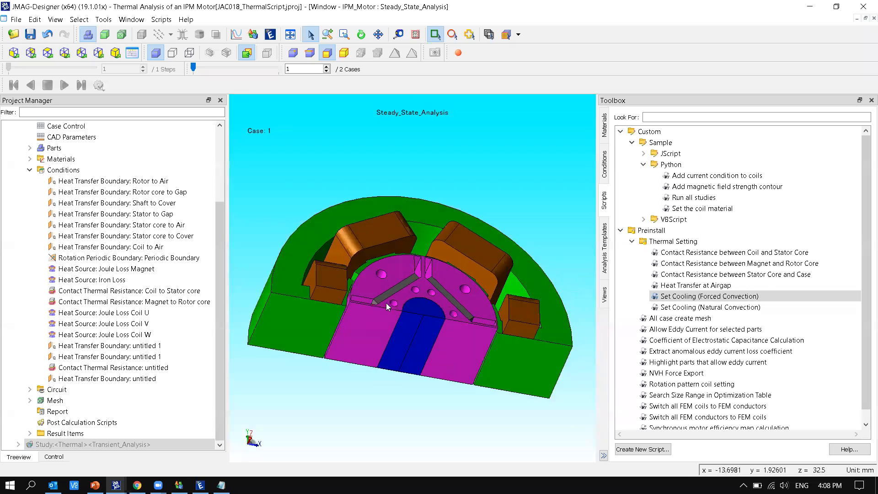
scroll(385, 304, up, 2)
scroll(407, 320, down, 2)
click(114, 367)
click(117, 379)
double_click(117, 381)
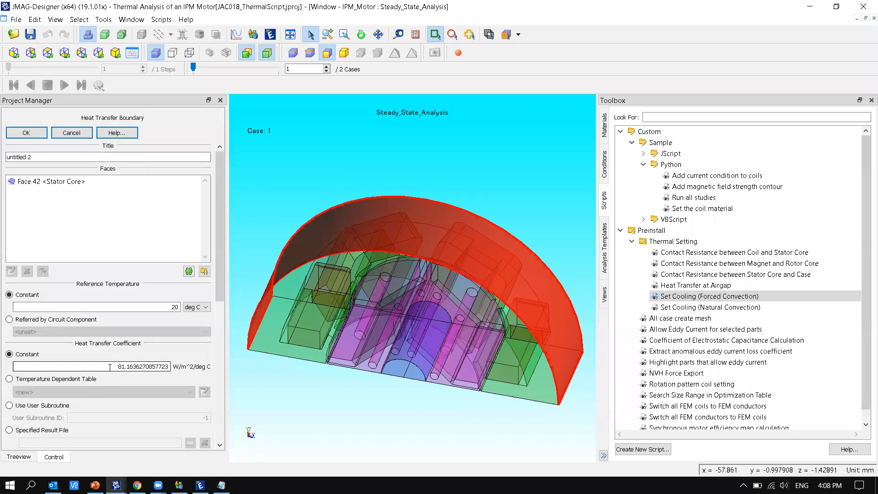
Examine the constant heat transfer coefficient on the stator core's outer face, cancel the condition and inspect the motor model.
drag(108, 366, 185, 368)
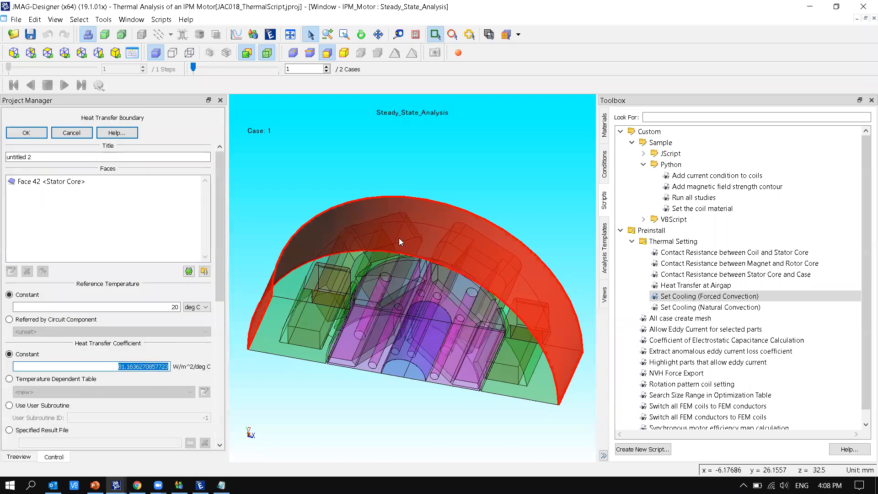
middle_drag(317, 247, 287, 259)
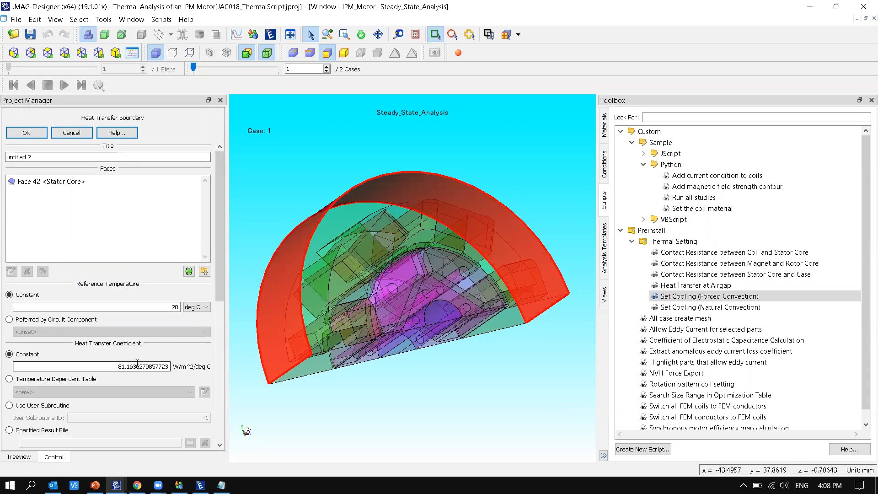
drag(130, 366, 208, 364)
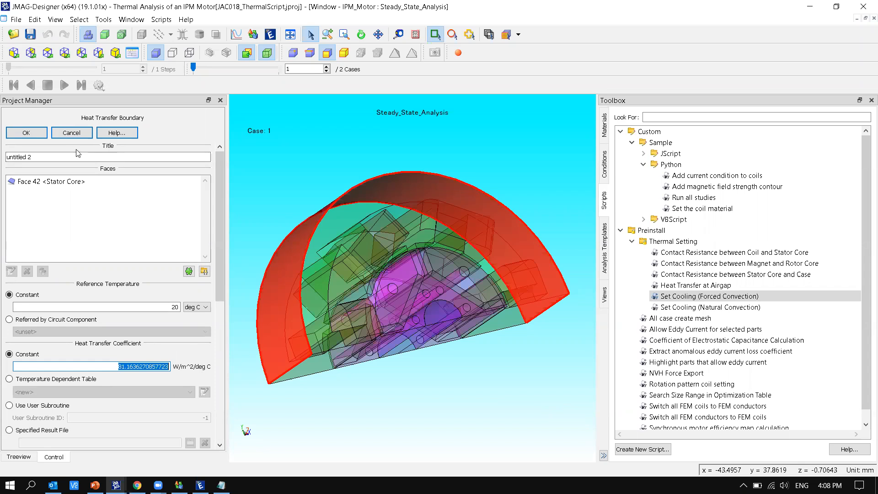
click(72, 133)
click(160, 378)
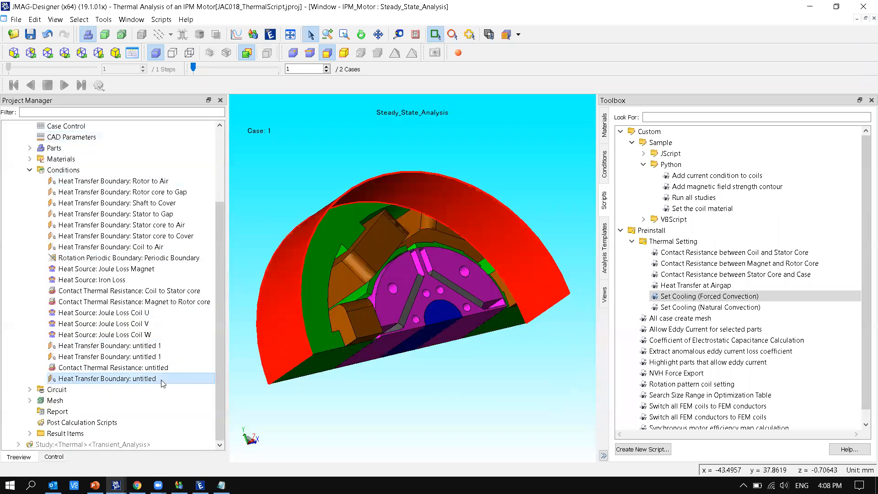
middle_drag(314, 343, 306, 297)
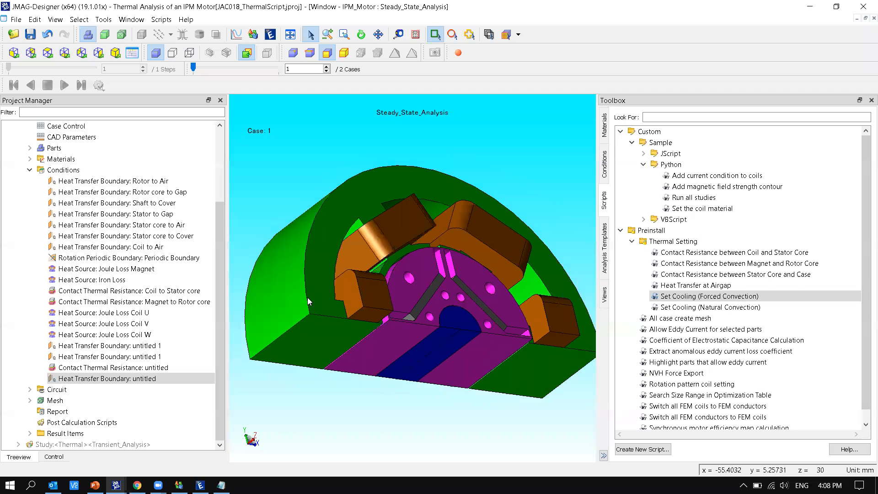
Open the last heat transfer boundary, examine its constant heat transfer coefficient on the stator core's outer face, and cancel the condition.
click(160, 378)
double_click(160, 378)
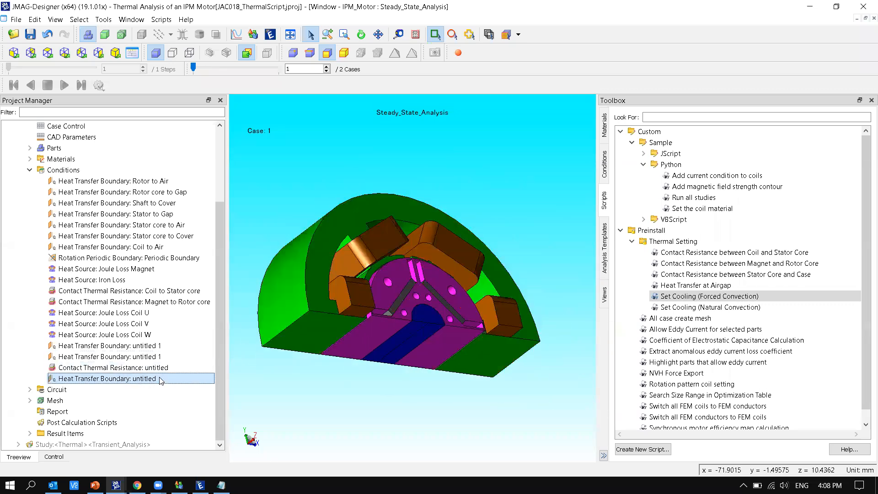
drag(114, 367, 186, 369)
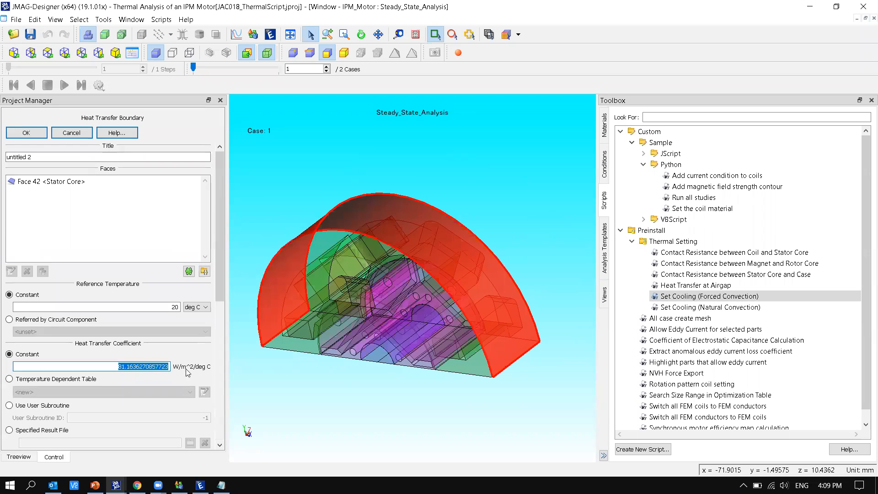
click(71, 133)
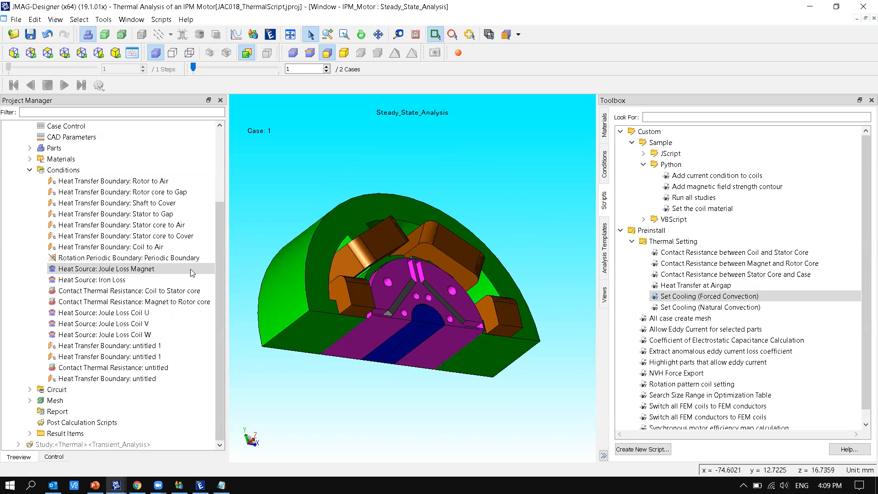
Open the Coil to Air heat transfer boundary, review its reference temperature and coefficient settings, and cancel it.
click(140, 246)
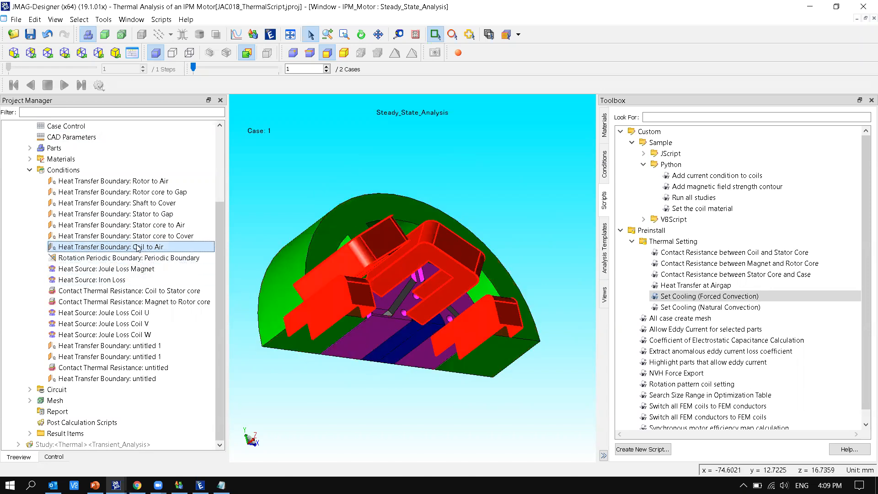
double_click(137, 247)
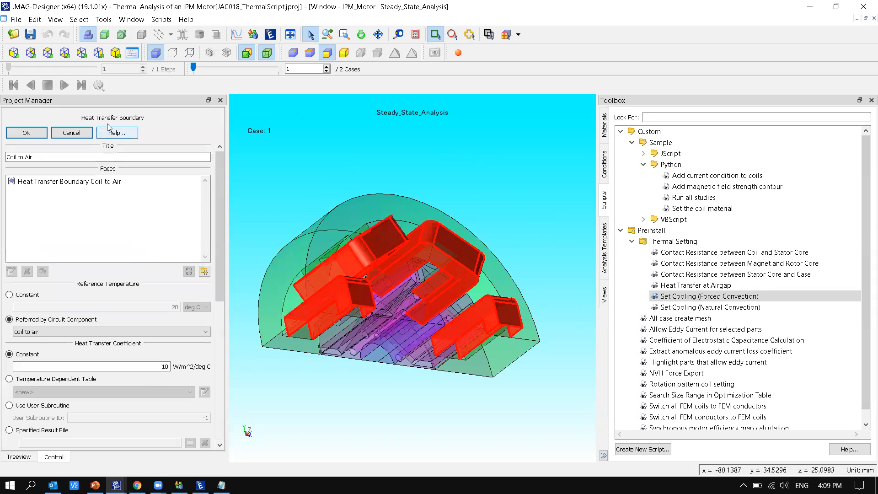
click(71, 132)
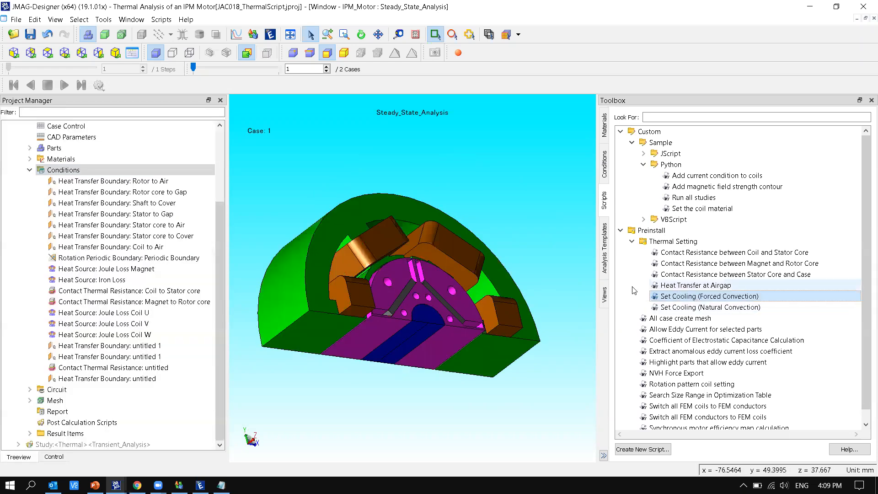
right_click(671, 299)
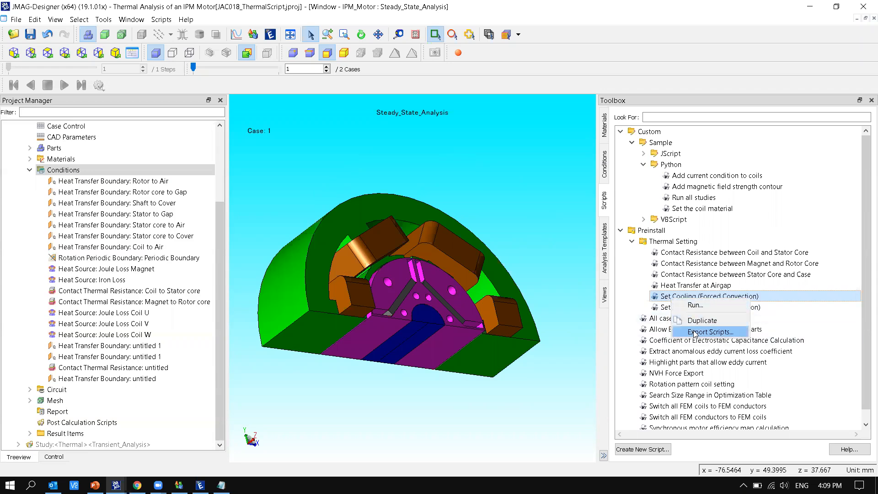
click(683, 321)
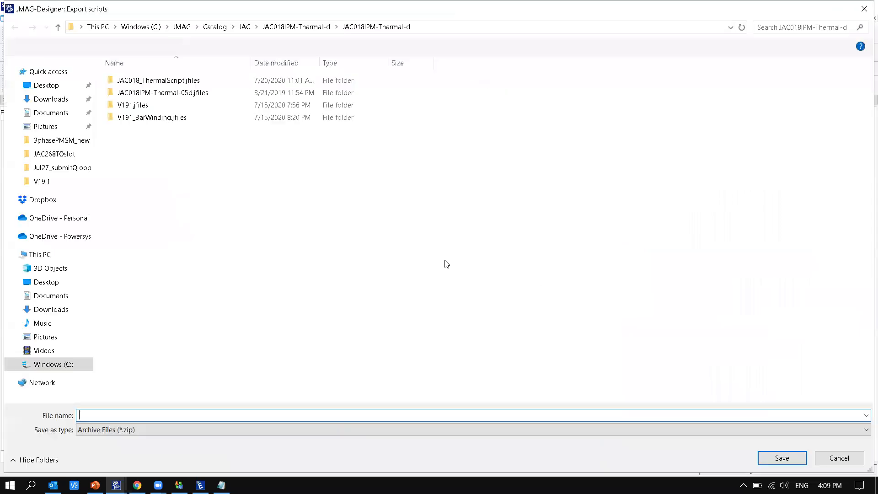
click(47, 86)
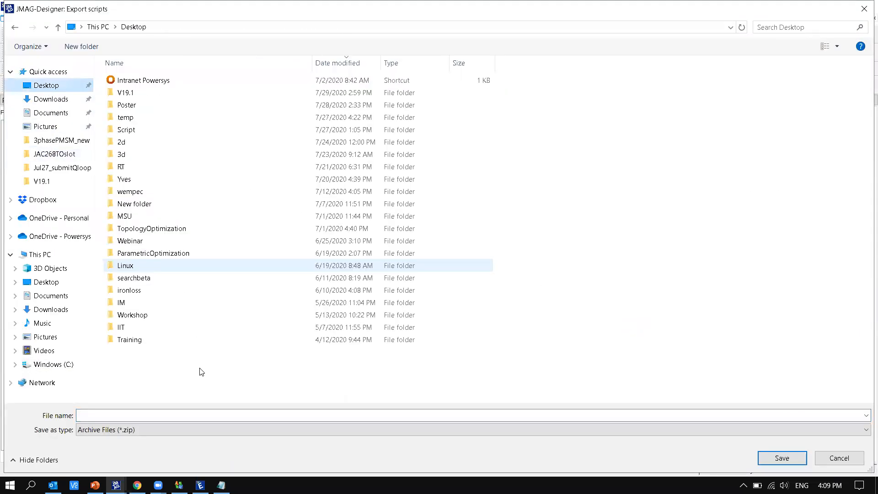
click(166, 414)
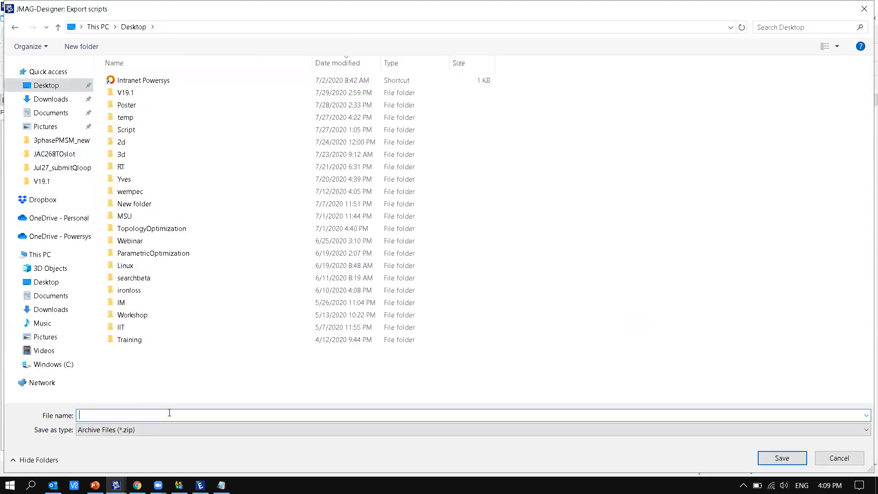
click(864, 9)
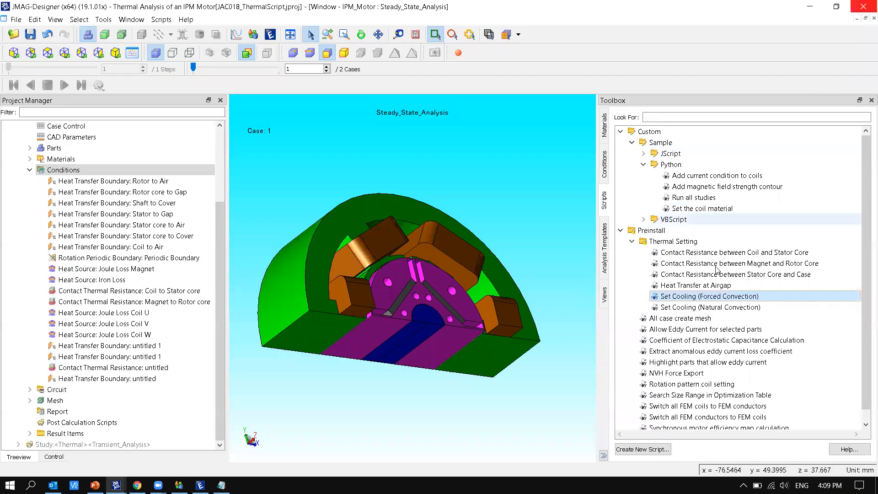
View the Run all studies sample Python script in the Script Editor and close the editor.
click(697, 285)
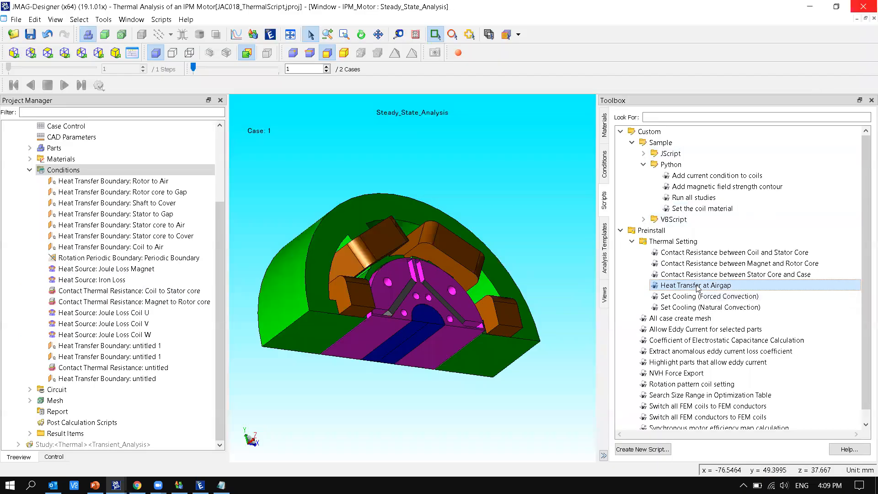
double_click(694, 197)
click(872, 39)
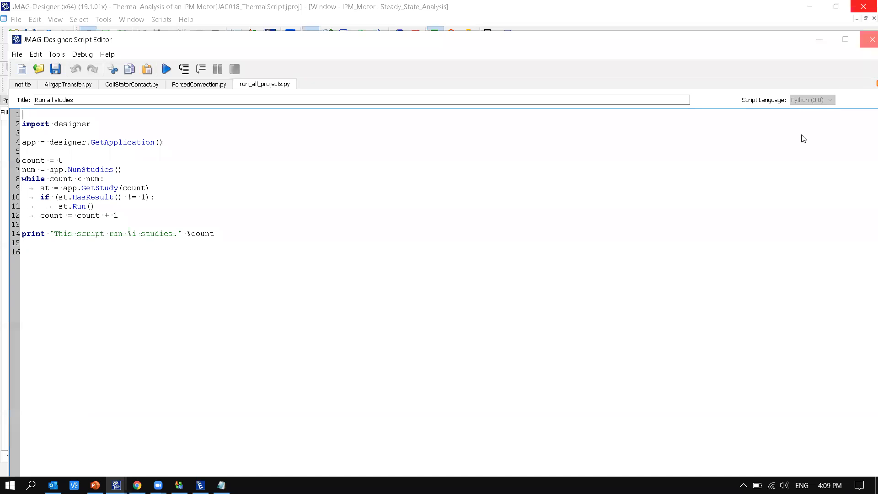
right_click(694, 307)
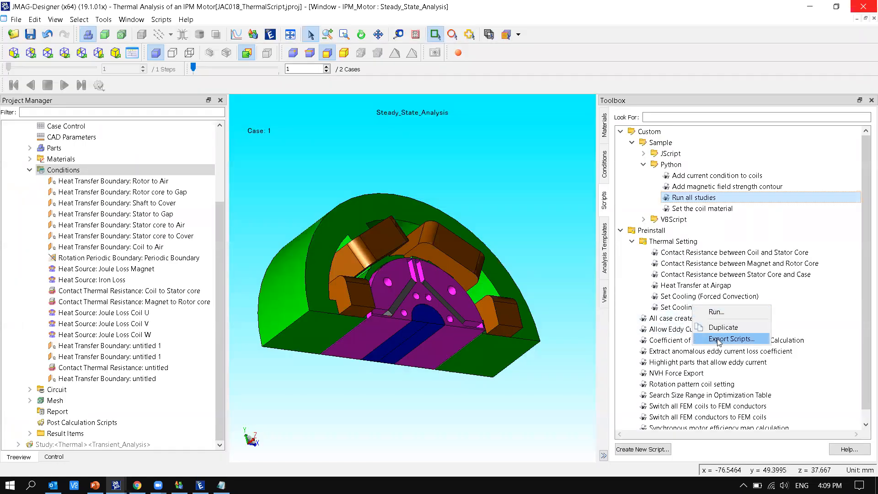
click(679, 286)
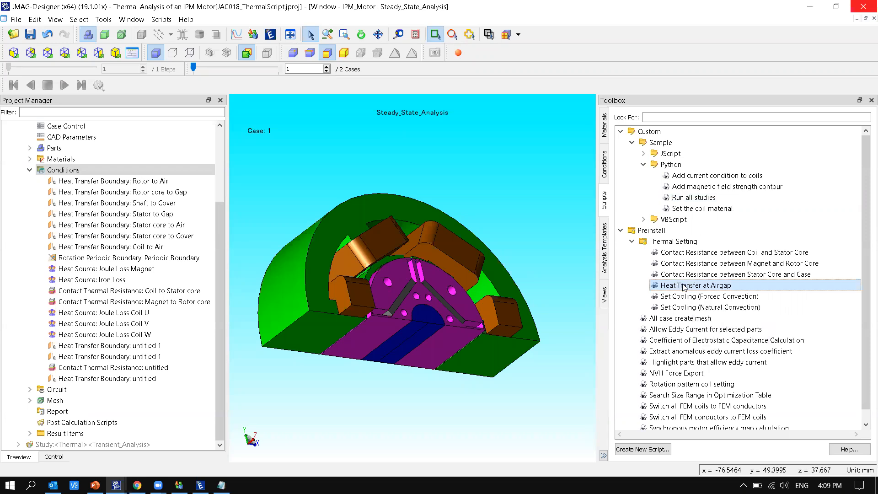
click(686, 274)
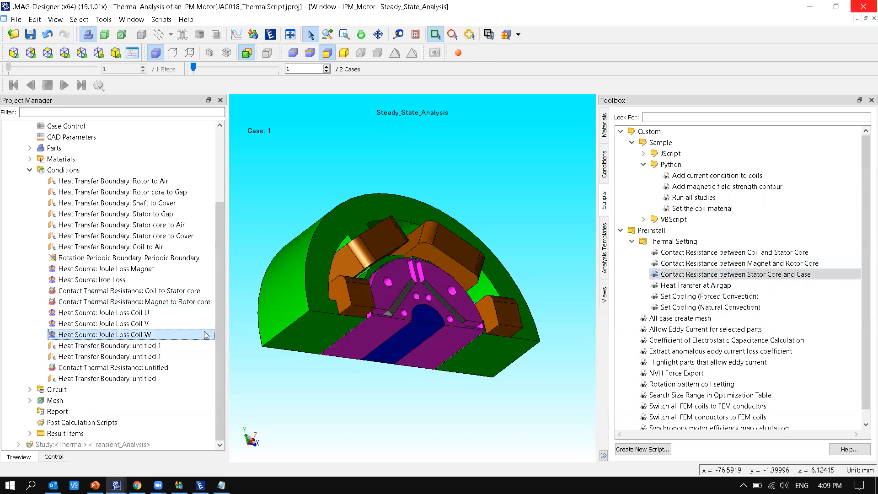
mouse_move(370, 314)
middle_down()
mouse_move(361, 298)
mouse_move(385, 309)
mouse_move(387, 291)
middle_up()
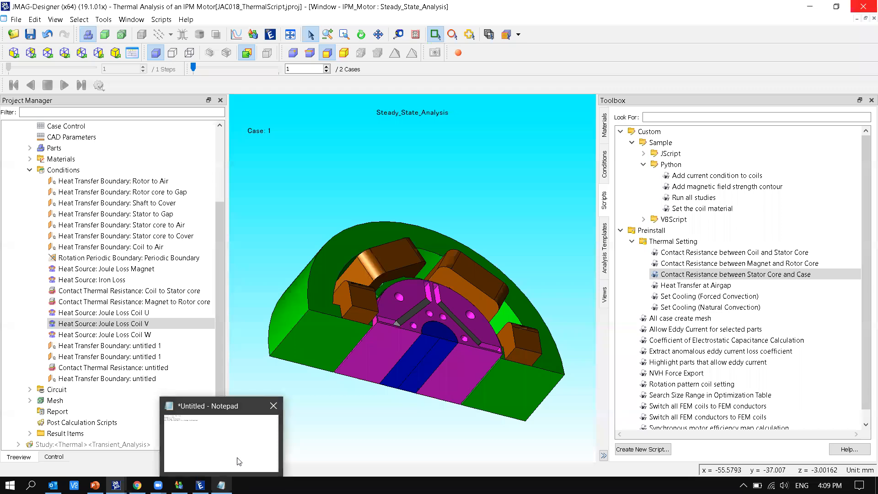
Switch to the Notepad note and append "- JSOL has an example." to the 3D topology optimization line.
click(237, 461)
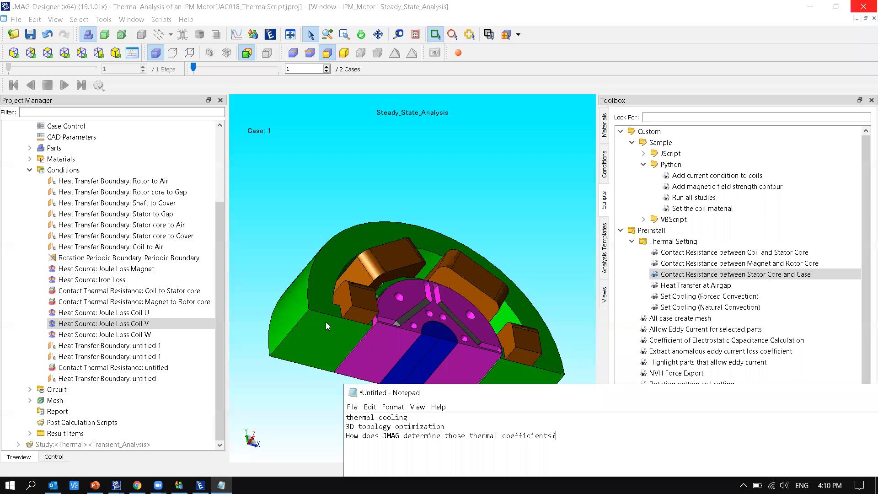
text(- JSOL has an example)
Add the line "Is HT license needed for thermal equivalent circuit? No." and append "- Yes." to the thermal cooling line.
key(Down)
text(HD)
key(BackSpace)
text(T license)
text( is)
key(BackSpace)
key(BackSpace)
key(BackSpace)
key(Home)
text(Is HT license neede)
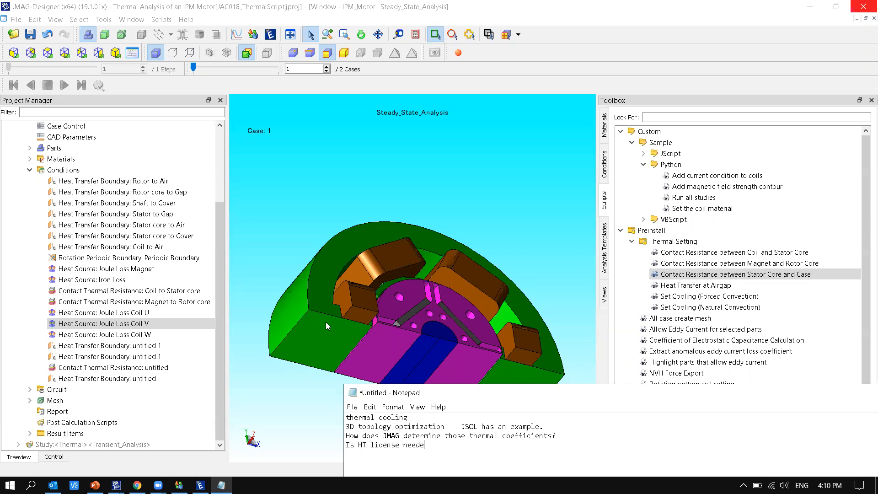
text(d for thermal equia)
key(BackSpace)
text(valent circuit? No - Yes.)
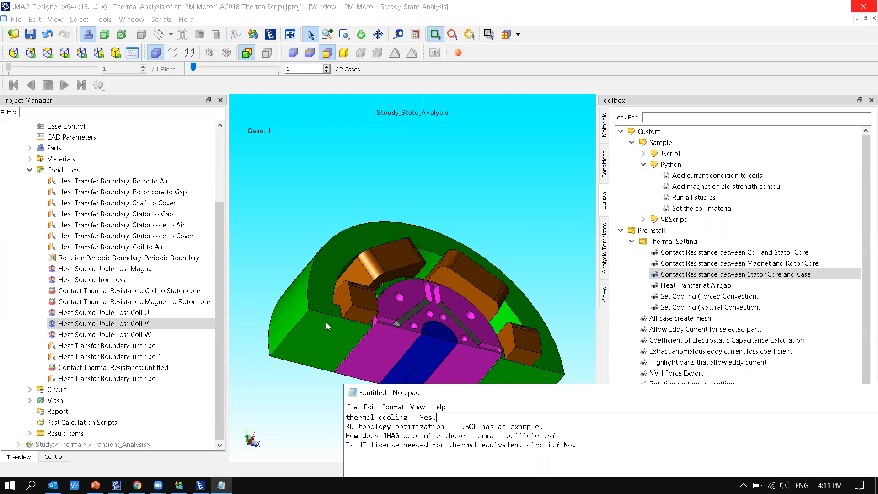
Add "Script can do." to the thermal cooling answer and "JMAG is not CFD" after the thermal coefficients question, with the note window moved up.
text( Script can do.)
drag(433, 391, 365, 329)
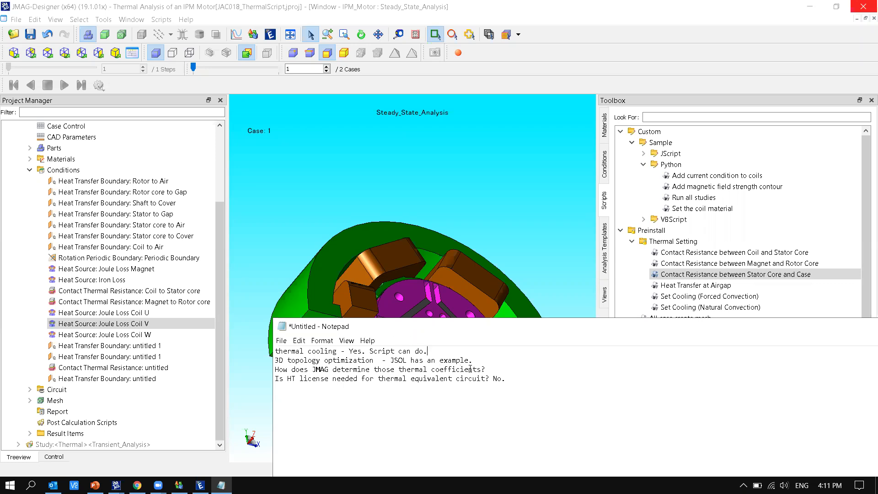
text(JMAG is not CFD)
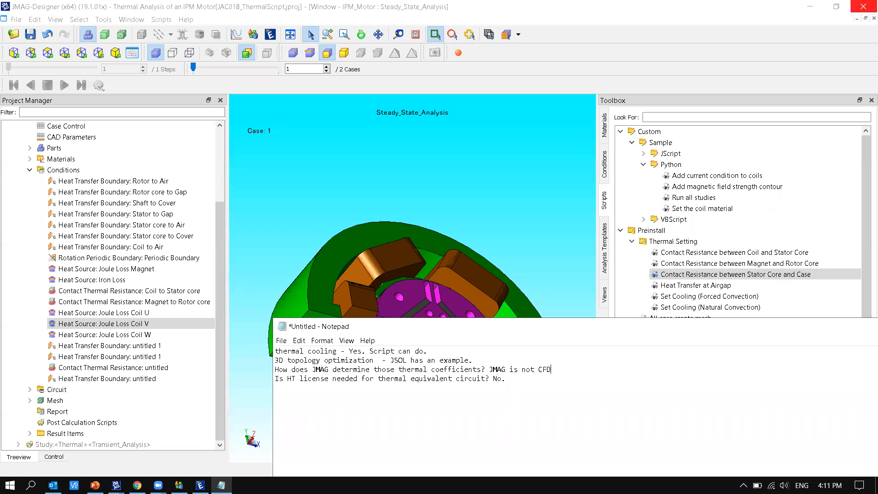